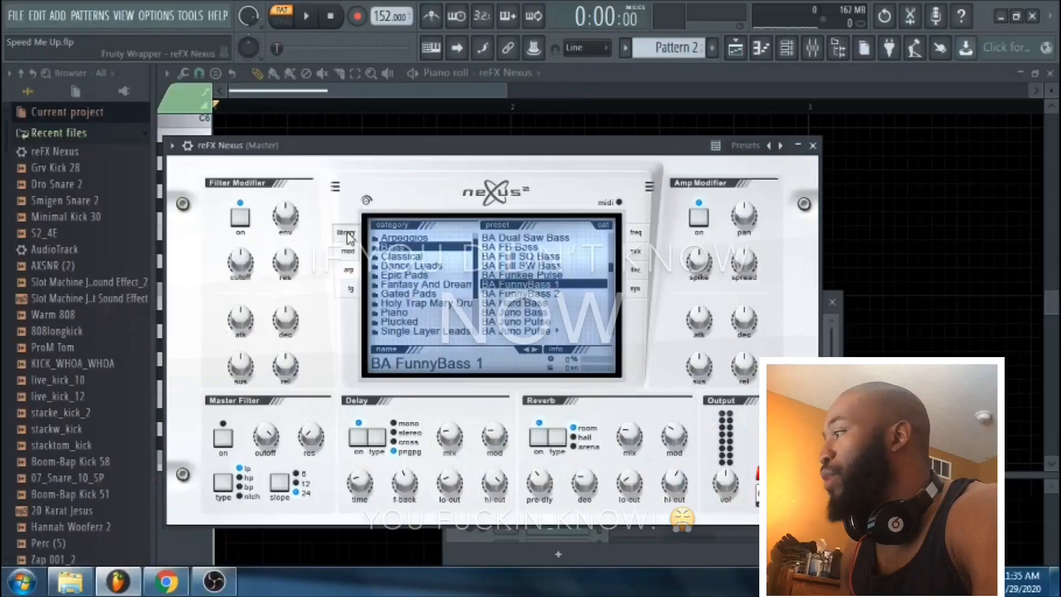
# Step: Close the Nexus plugin window, show the playlist from bar 1 and switch playback to song mode
pyautogui.click(438, 88)
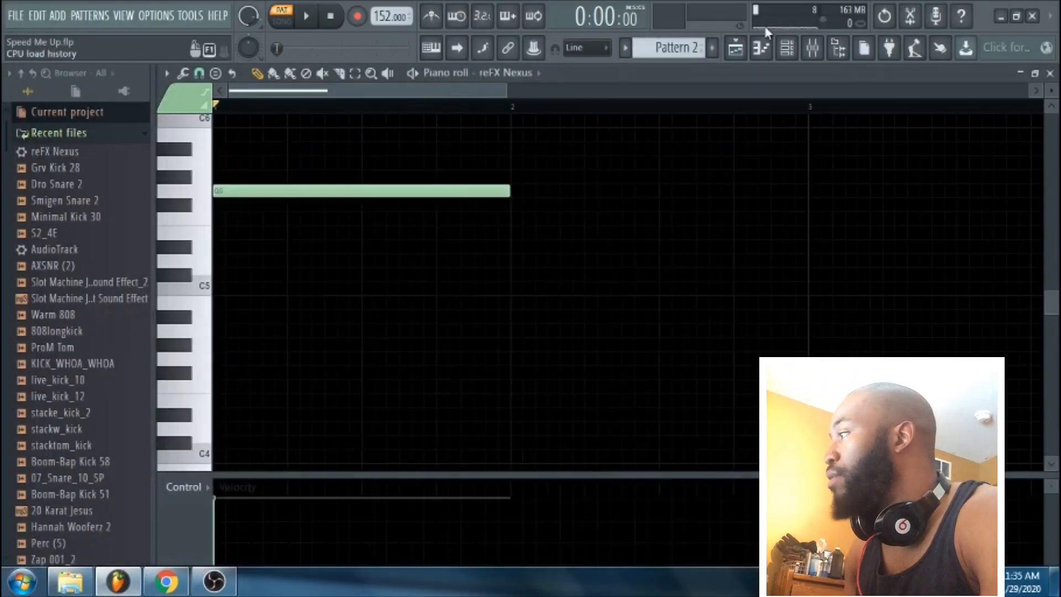
pyautogui.click(735, 50)
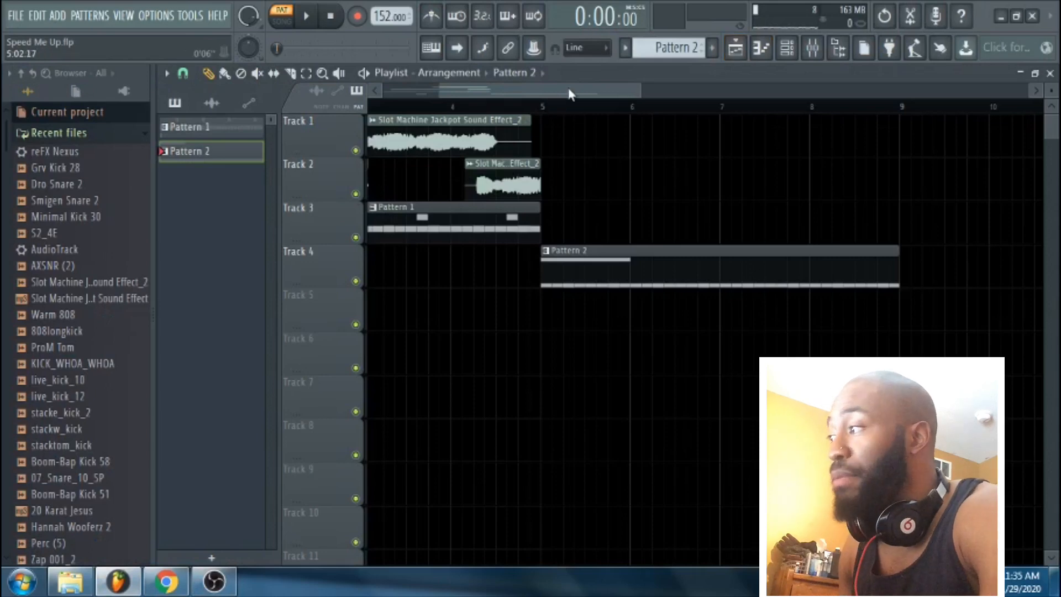
pyautogui.moveTo(571, 94); pyautogui.dragTo(436, 92)
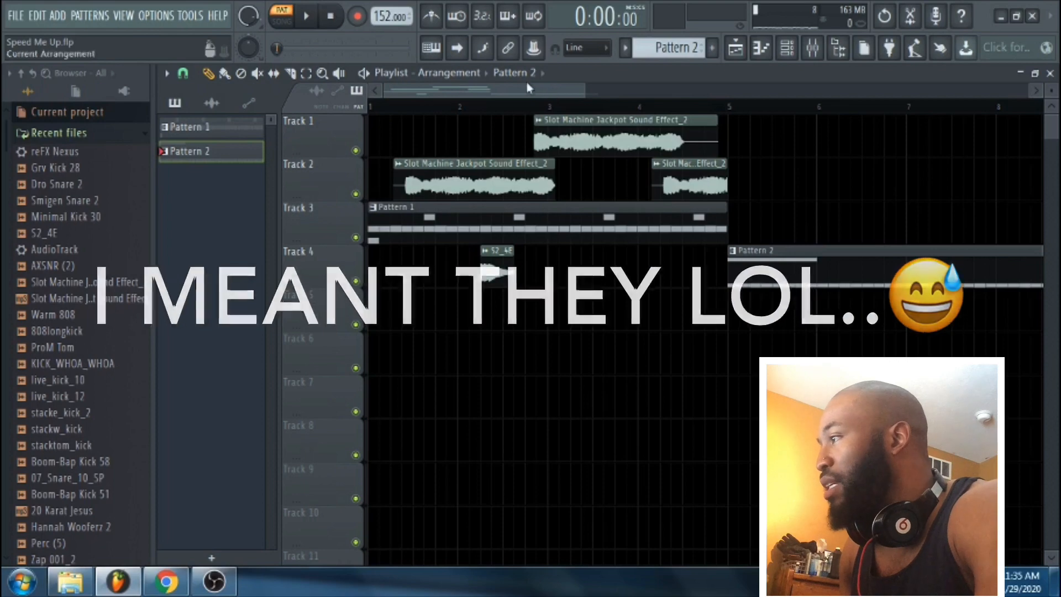
pyautogui.click(283, 23)
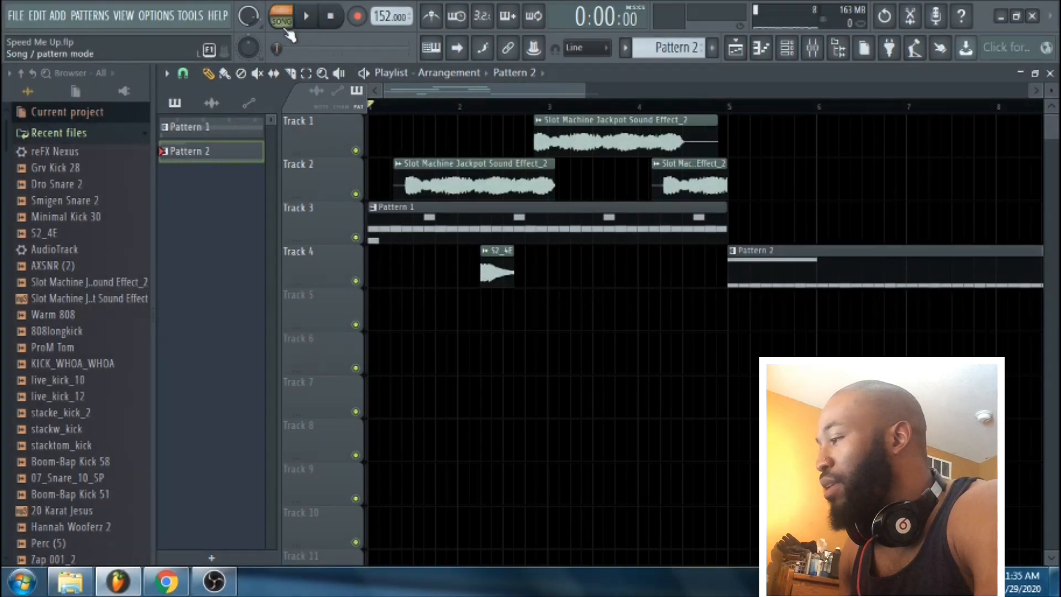
# Step: Switch to Chrome and play a few seconds of the reference track "Speed Me Up" on Spotify
pyautogui.click(166, 581)
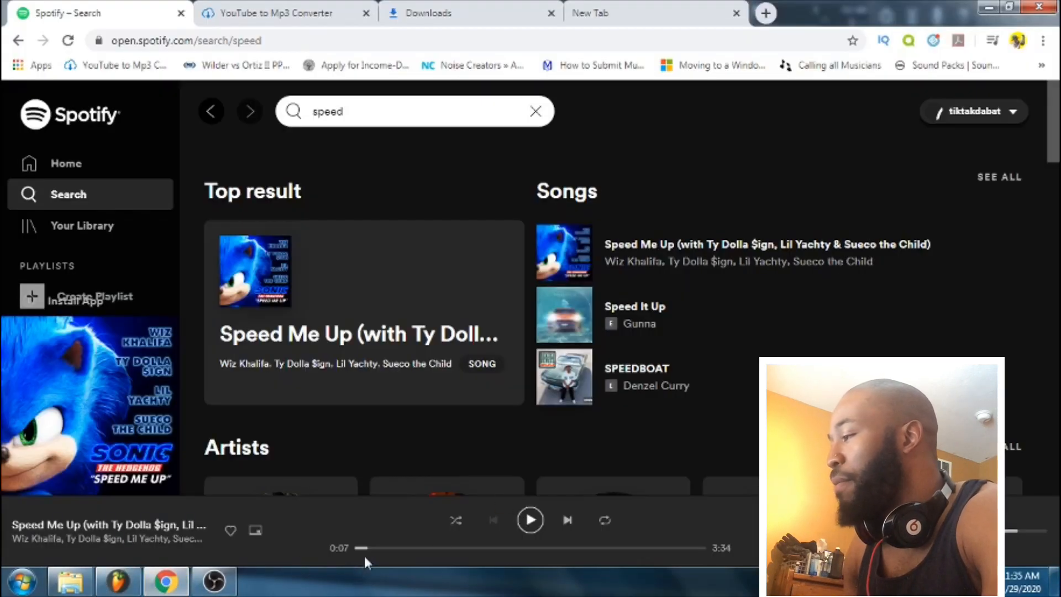
pyautogui.click(529, 521)
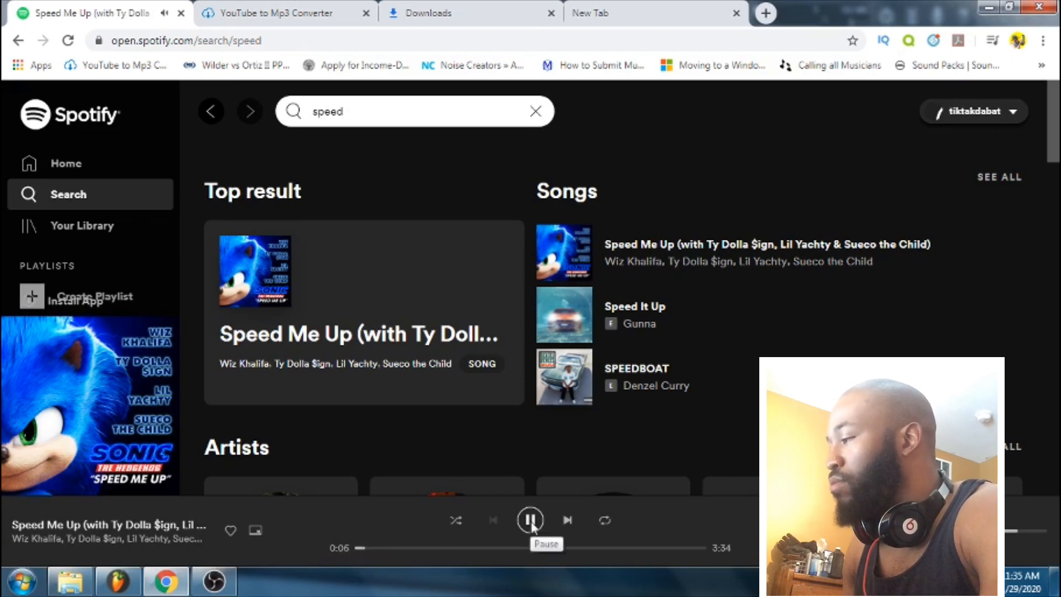
pyautogui.click(530, 522)
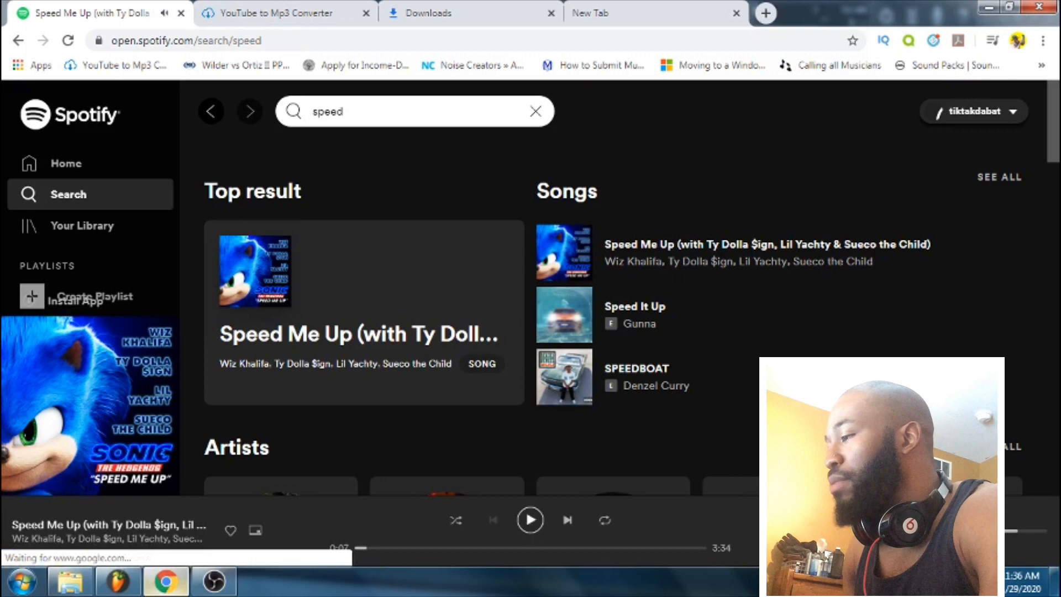
# Step: Return to FL Studio and play the arrangement from bar 1 up to about bar 5
pyautogui.click(137, 588)
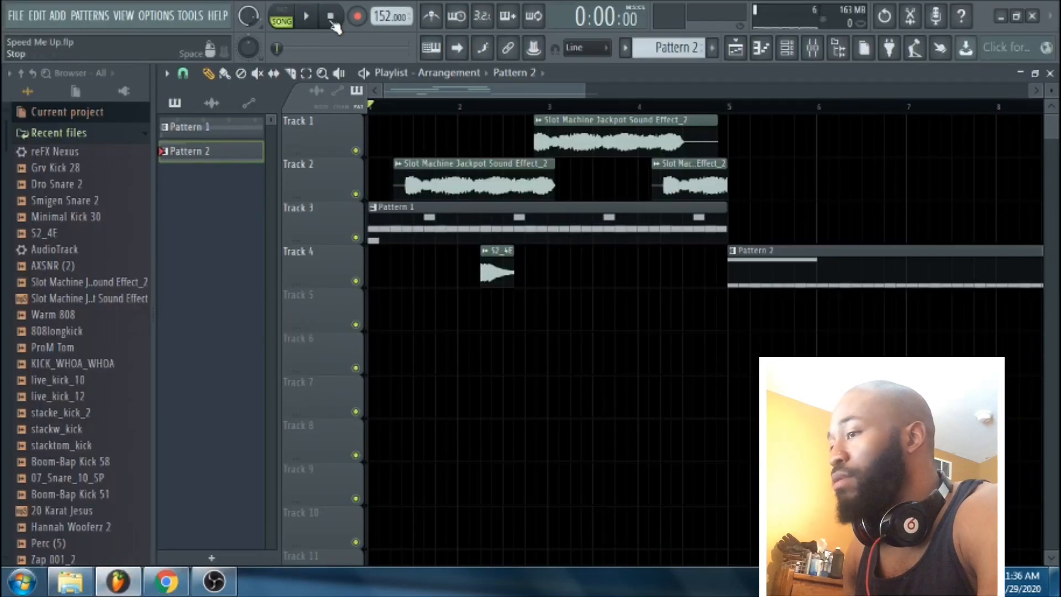
pyautogui.click(305, 17)
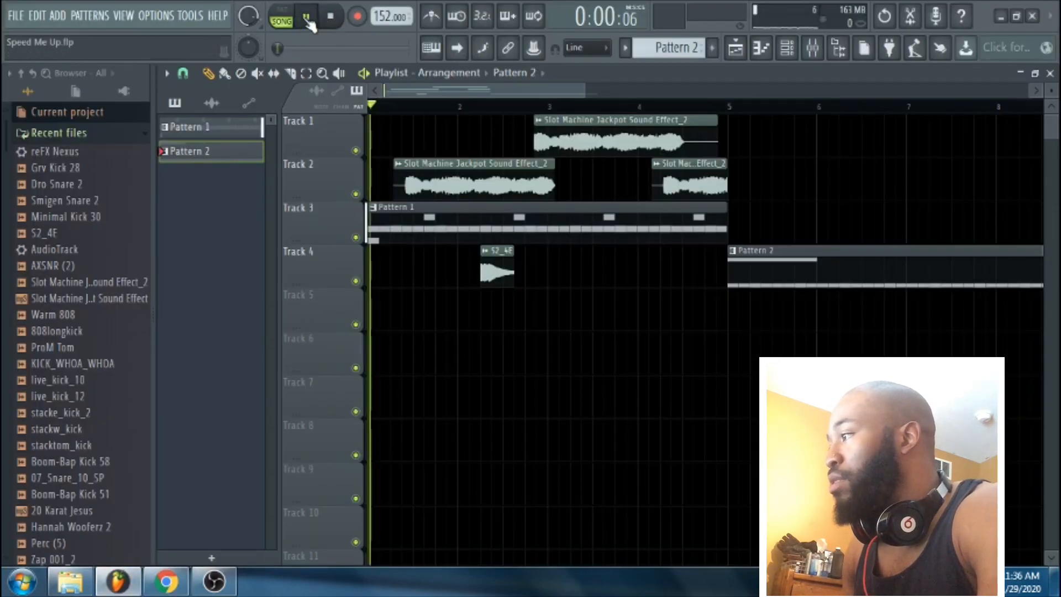
pyautogui.doubleClick(513, 190)
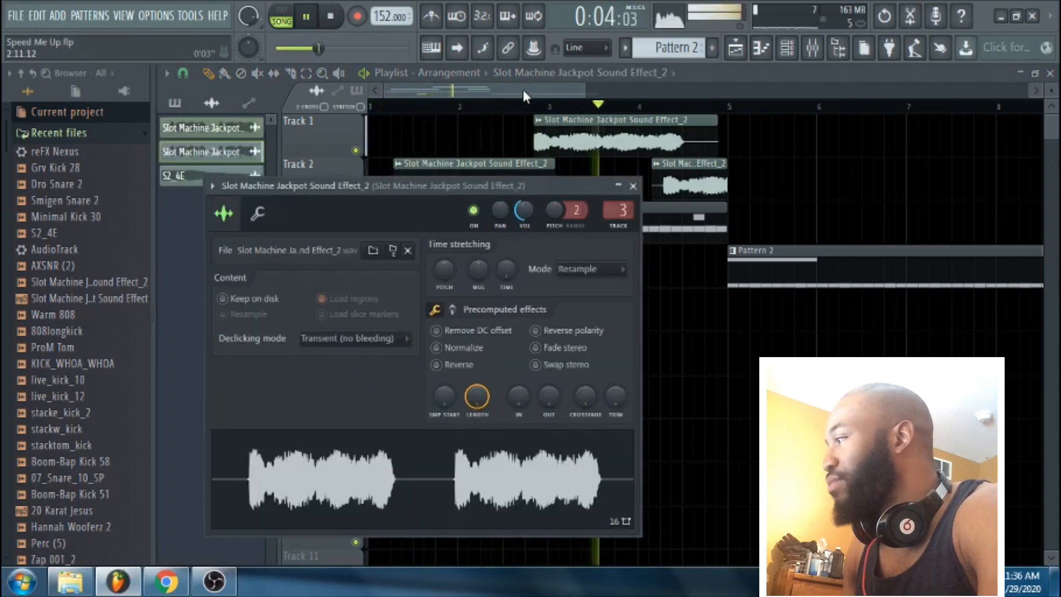
pyautogui.moveTo(523, 90); pyautogui.dragTo(469, 94)
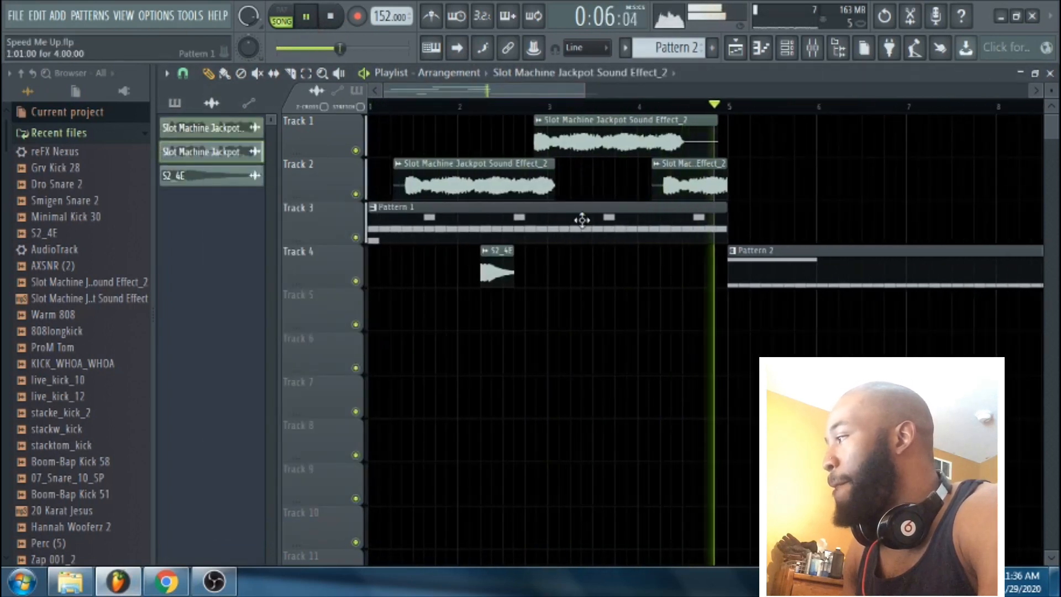
pyautogui.press('space')
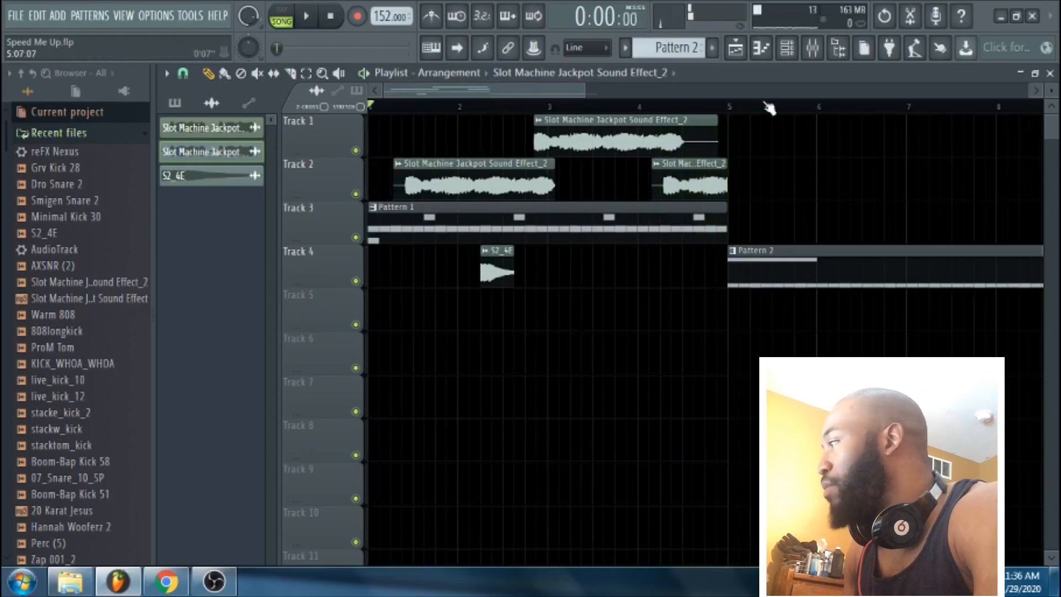
# Step: Replay the first bar of the arrangement and open the channel settings of the S2_4E clip on Track 4
pyautogui.click(793, 49)
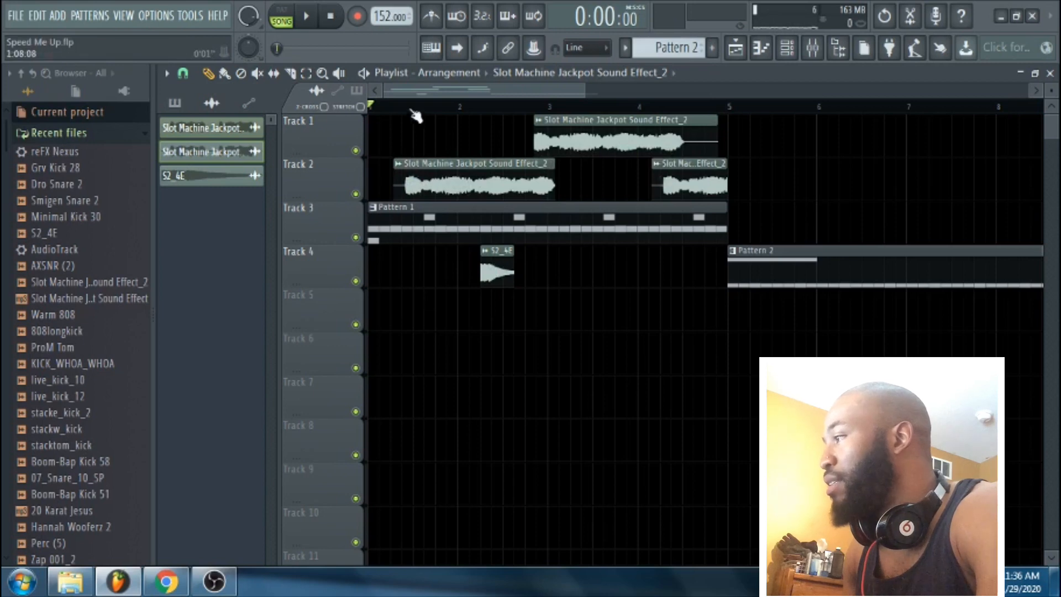
pyautogui.press('space')
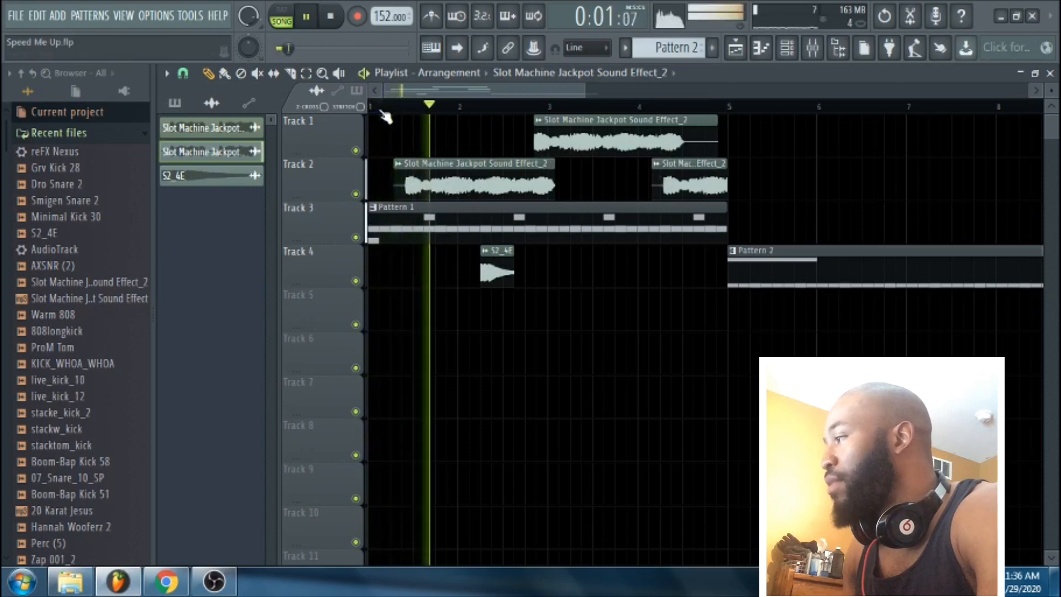
pyautogui.press('space')
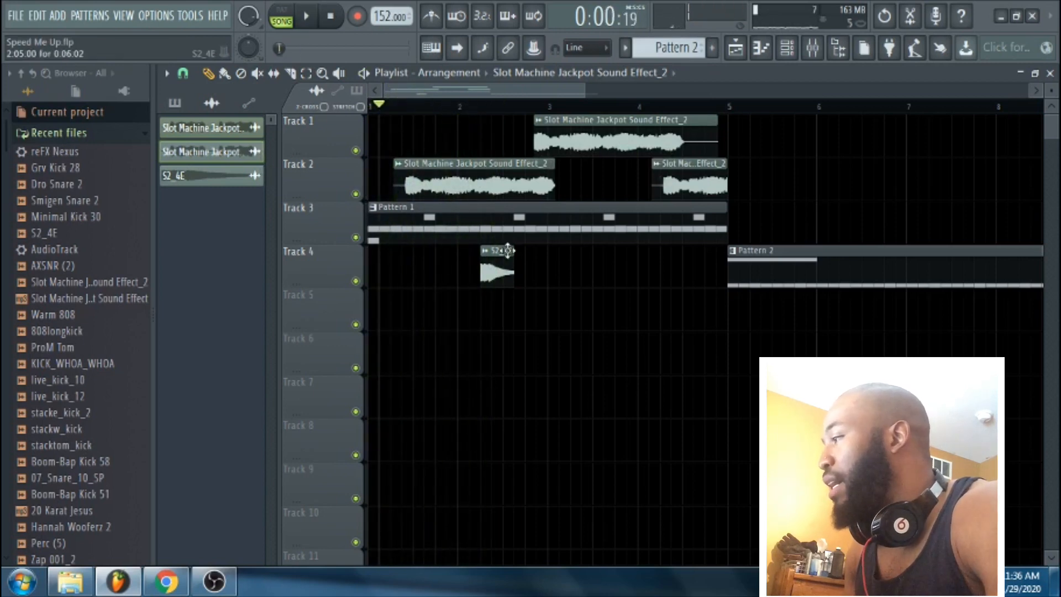
pyautogui.doubleClick(491, 270)
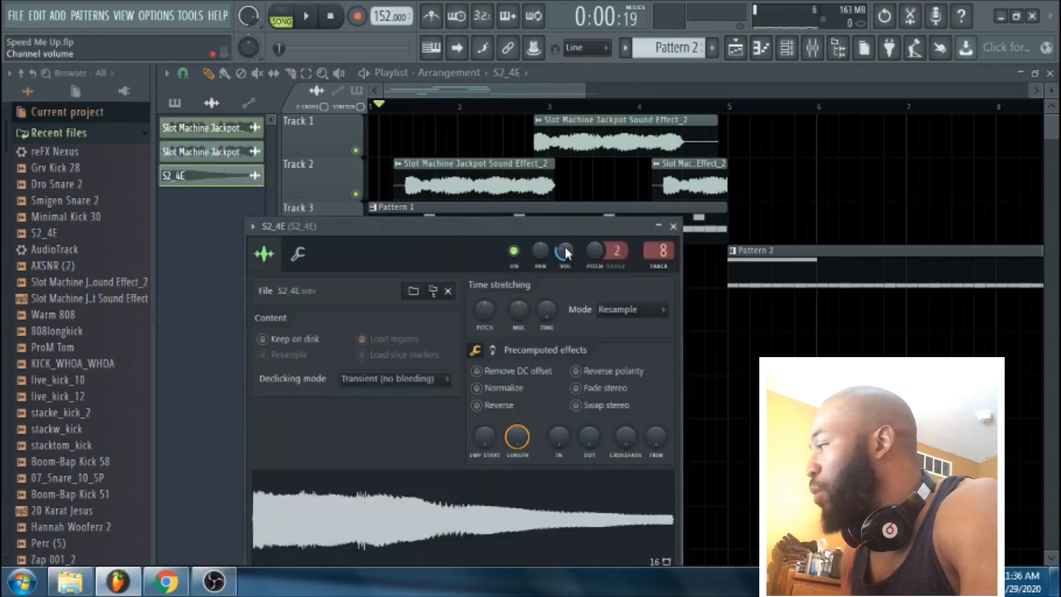
# Step: Open the reFX Nexus instrument from the channel rack and load the BA Juno Bass preset
pyautogui.moveTo(521, 91); pyautogui.dragTo(602, 93)
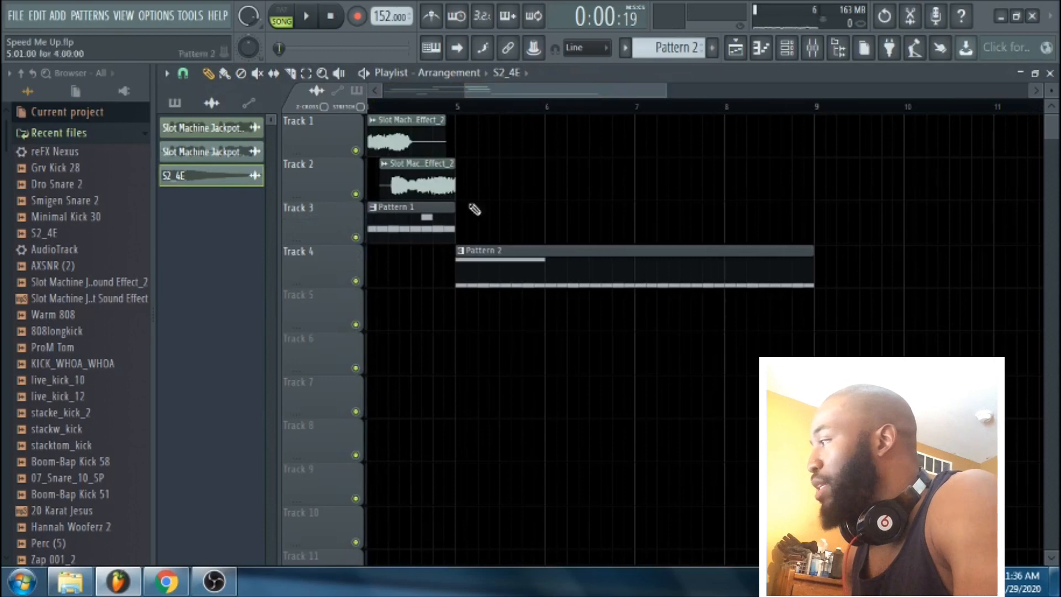
pyautogui.click(789, 51)
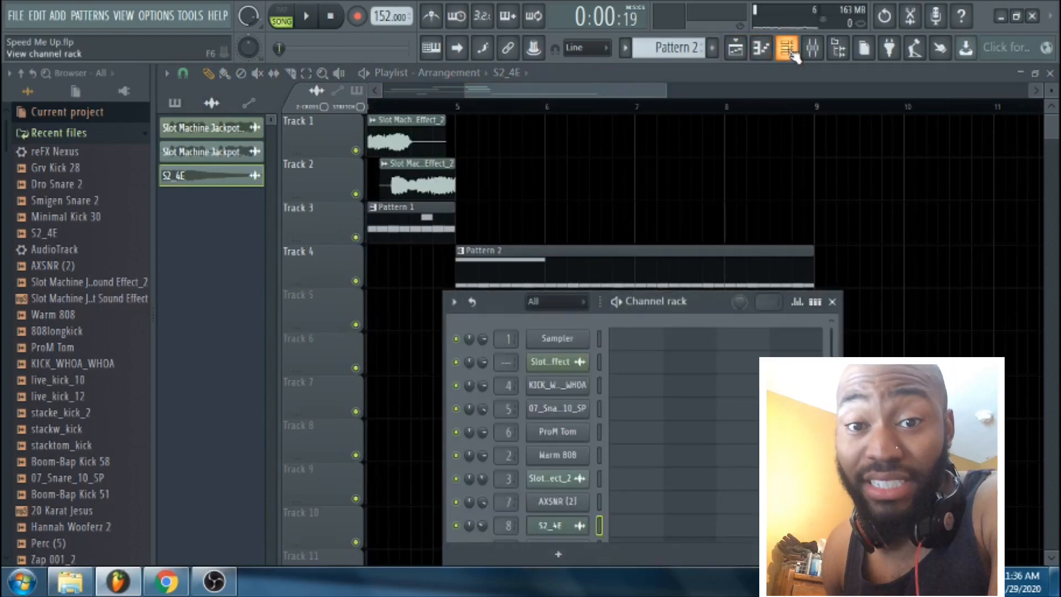
pyautogui.moveTo(703, 301); pyautogui.dragTo(671, 179)
pyautogui.scroll(-5, 787, 345)
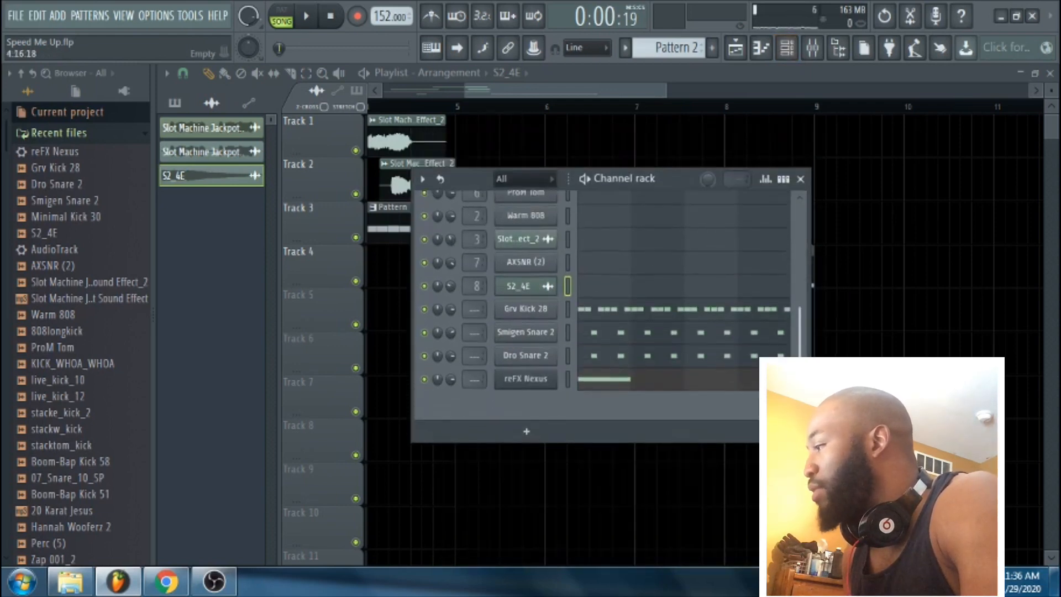
pyautogui.click(553, 392)
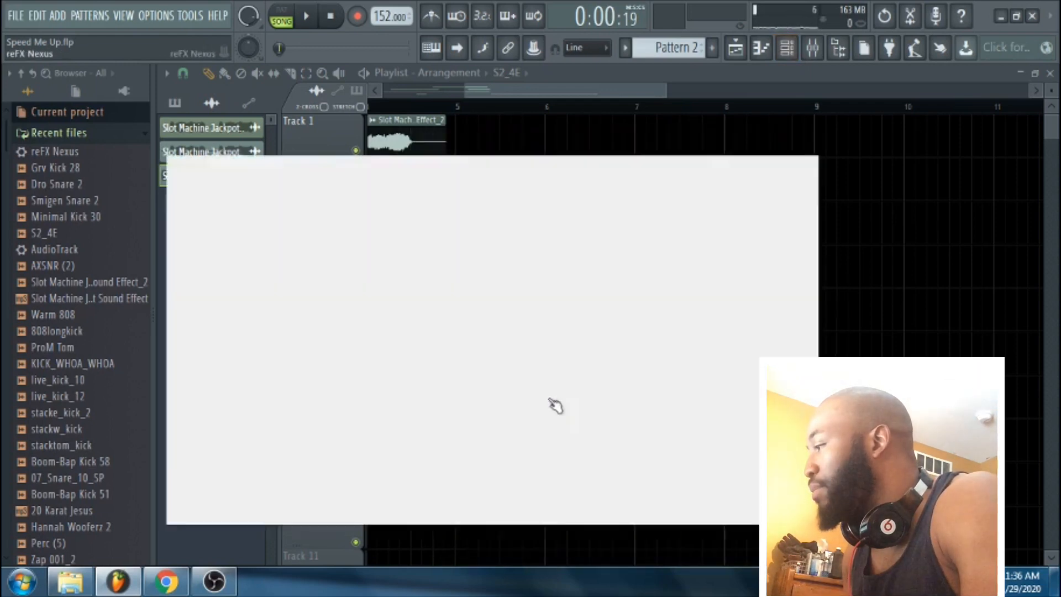
pyautogui.click(527, 294)
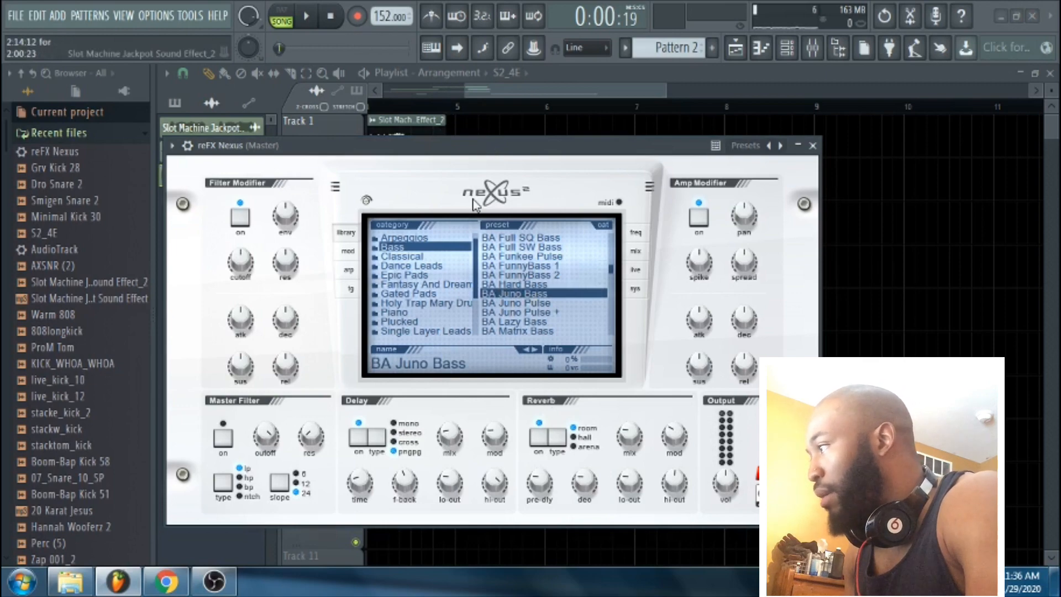
# Step: Rearrange the Nexus and channel rack windows, switch playback to pattern mode and play Pattern 2 with the BA Juno Bass preset
pyautogui.moveTo(511, 150); pyautogui.dragTo(558, 207)
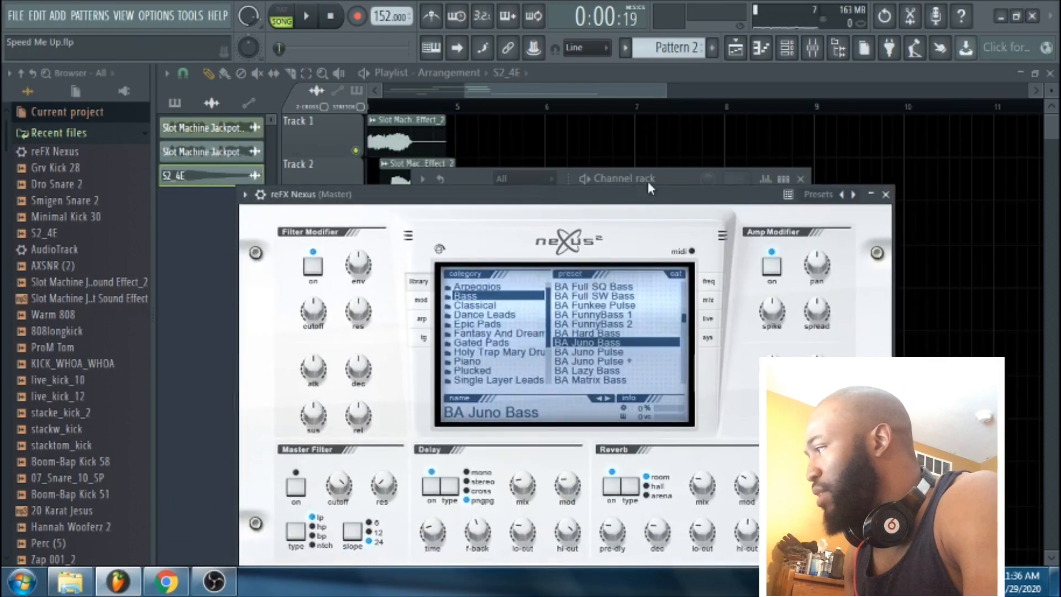
pyautogui.click(668, 175)
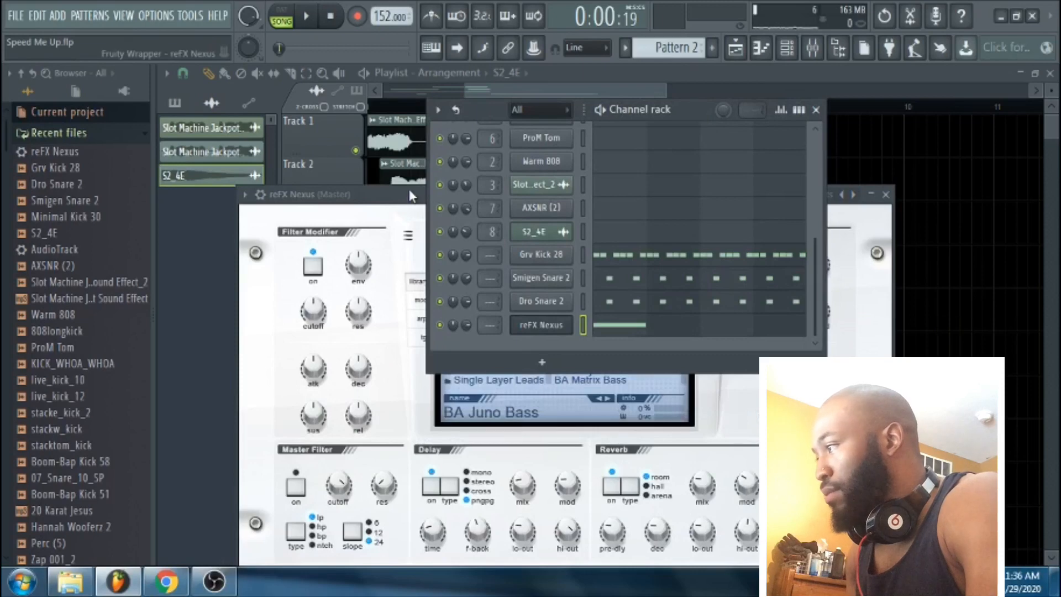
pyautogui.click(410, 195)
pyautogui.click(317, 20)
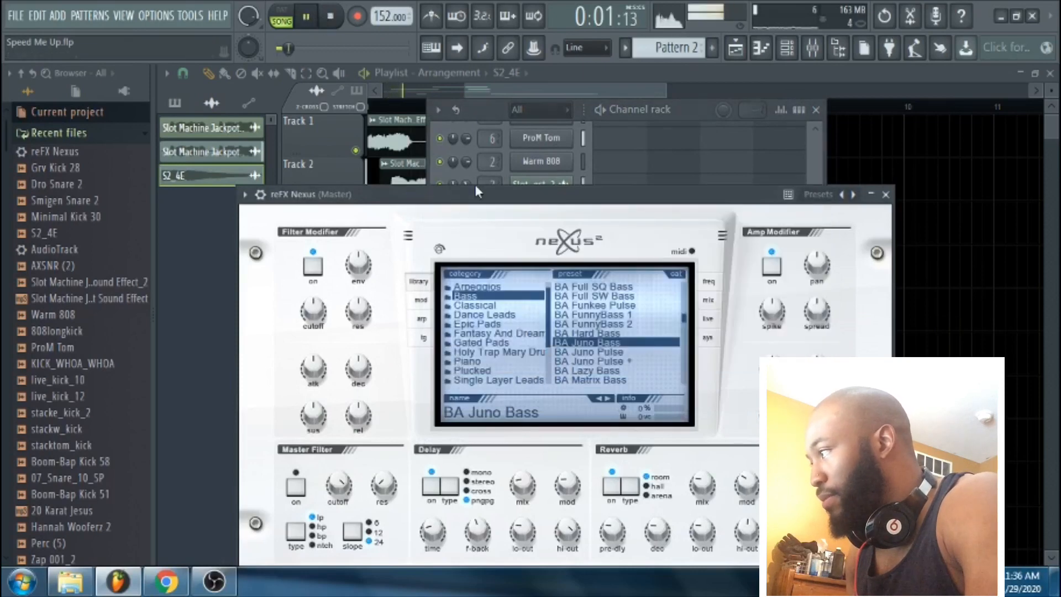
pyautogui.press('space')
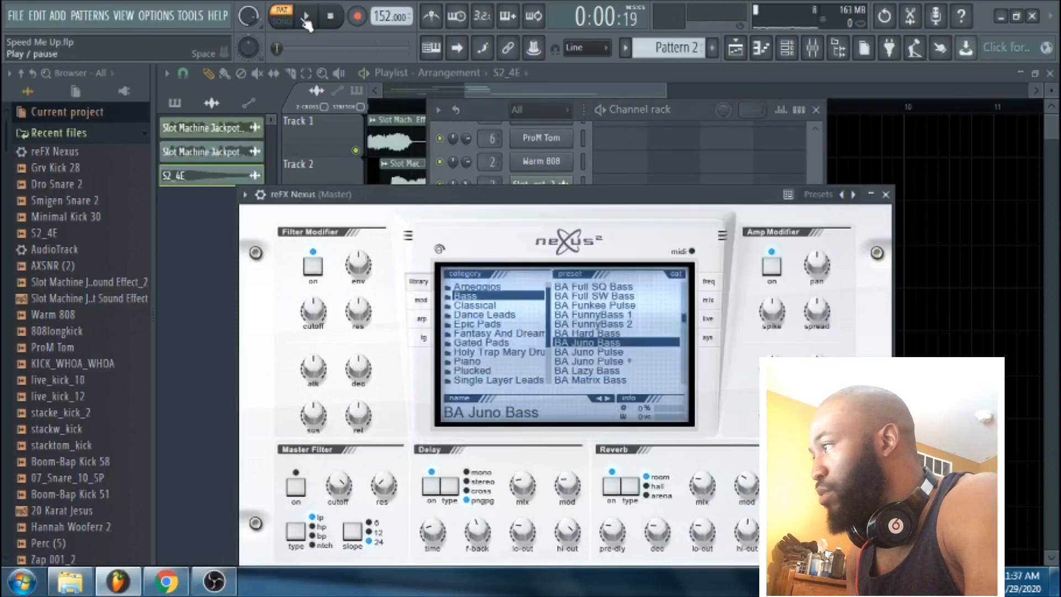
pyautogui.click(305, 21)
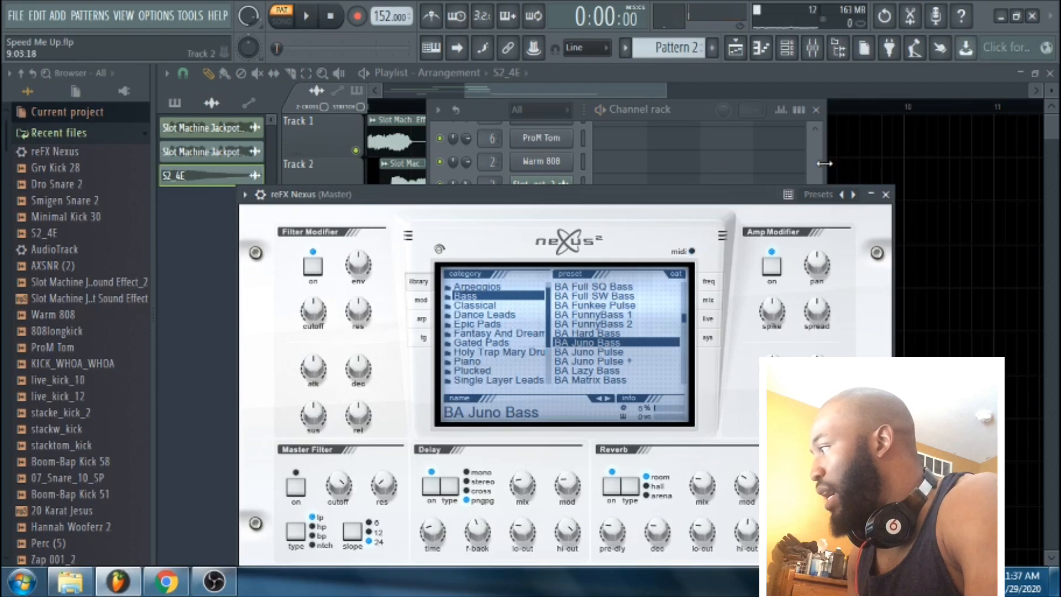
# Step: Transpose the long Nexus note in the piano roll down one octave to G4 and play the pattern
pyautogui.click(824, 163)
pyautogui.click(644, 327)
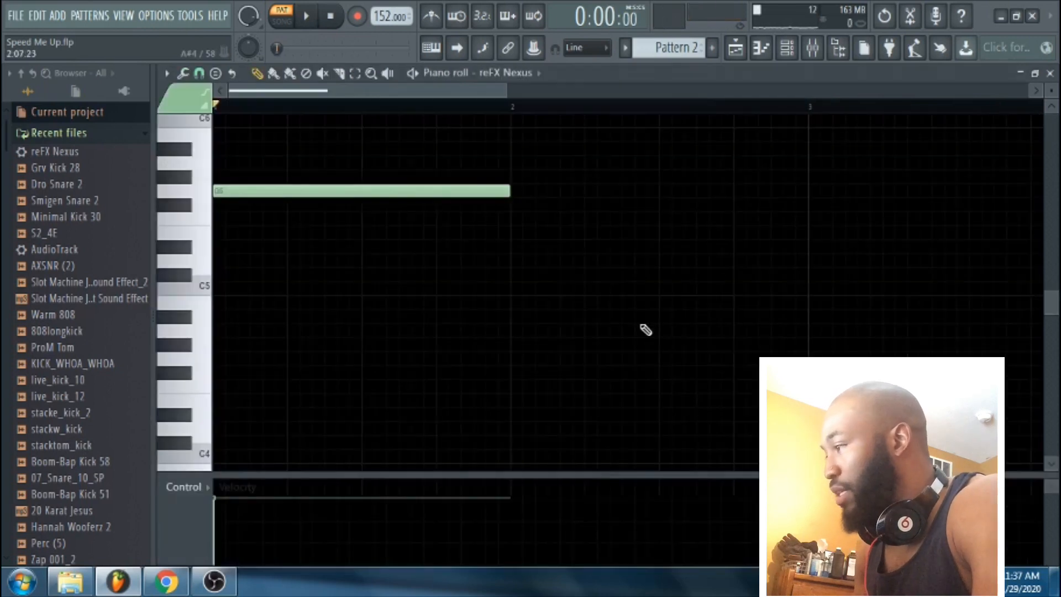
pyautogui.hotkey('ctrl', 'Down')
pyautogui.press('space')
pyautogui.press('space')
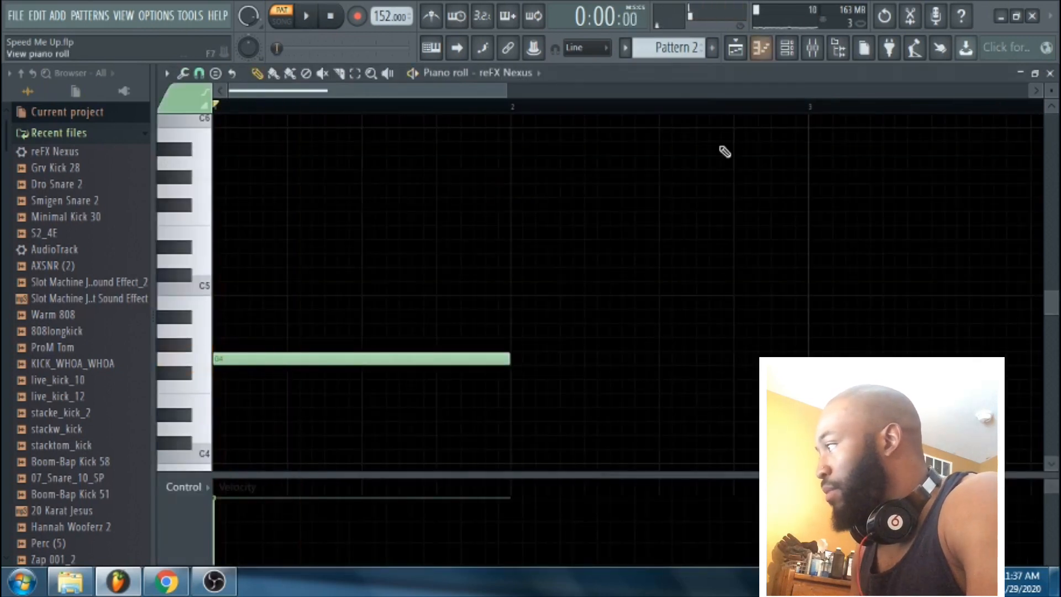
# Step: Reopen Nexus, load the BA Lazy Bass preset and play Pattern 2 with it
pyautogui.click(787, 49)
pyautogui.click(561, 326)
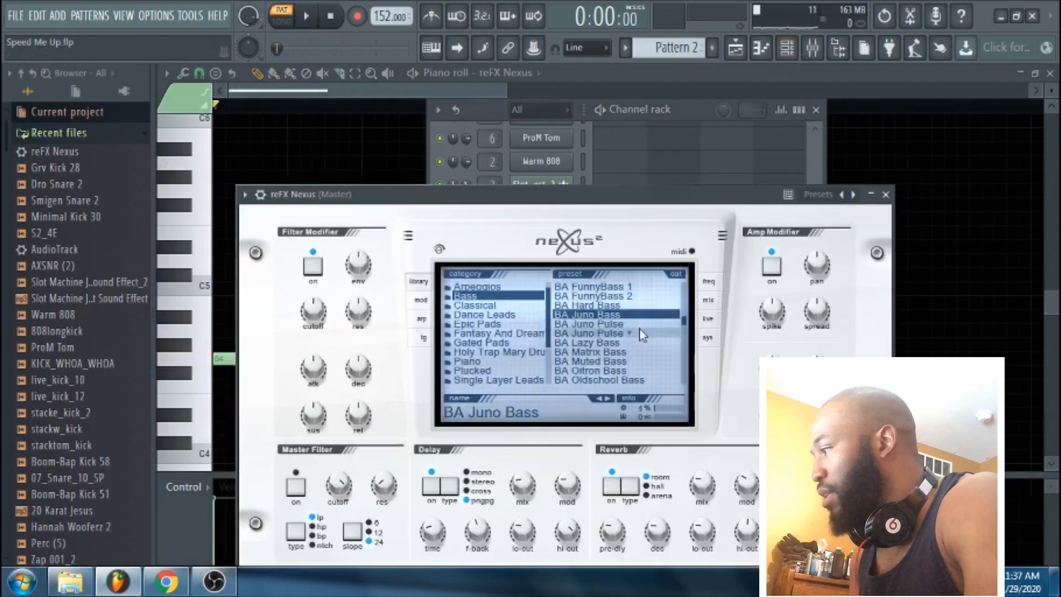
pyautogui.click(624, 342)
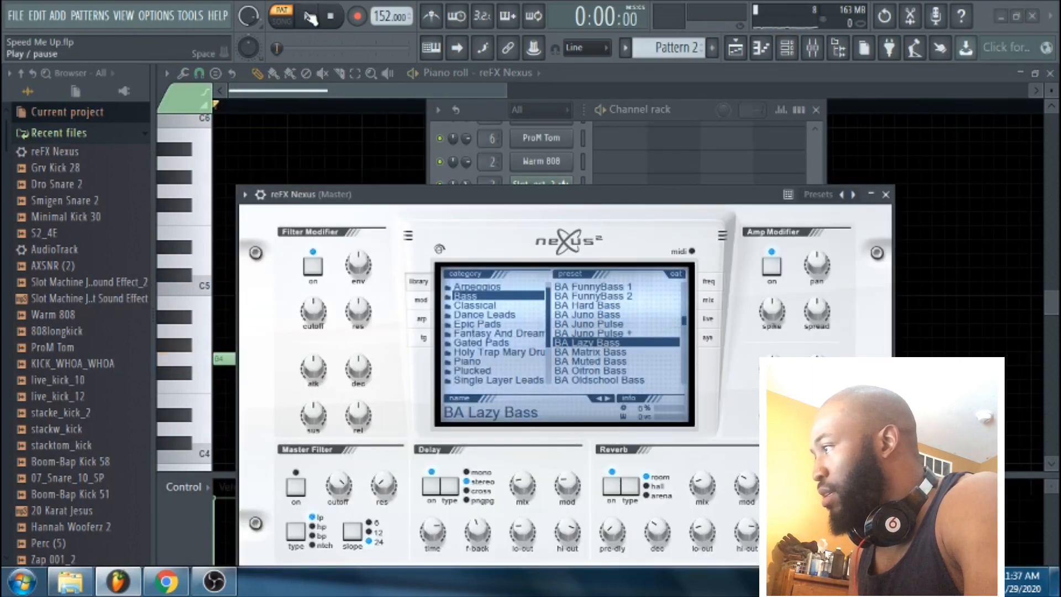
pyautogui.click(309, 18)
# Step: Load the BA Matrix Bass preset in Nexus and replay Pattern 2 from the start
pyautogui.click(585, 354)
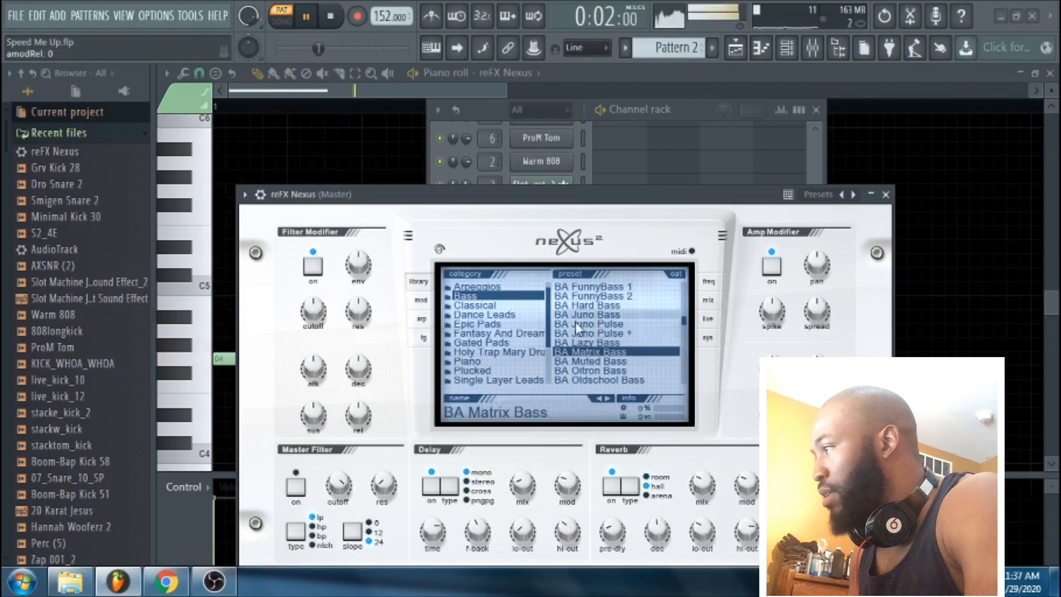
pyautogui.click(330, 15)
pyautogui.click(314, 16)
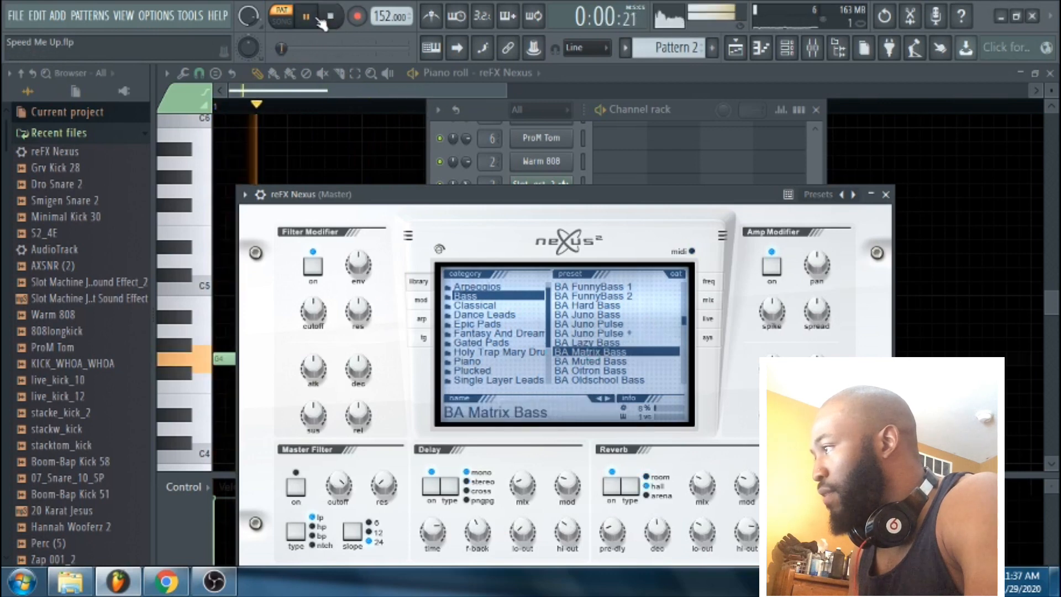
pyautogui.click(314, 17)
# Step: Try the BA Oitron Bass preset in Nexus and replace it with BA Muted Bass
pyautogui.click(607, 369)
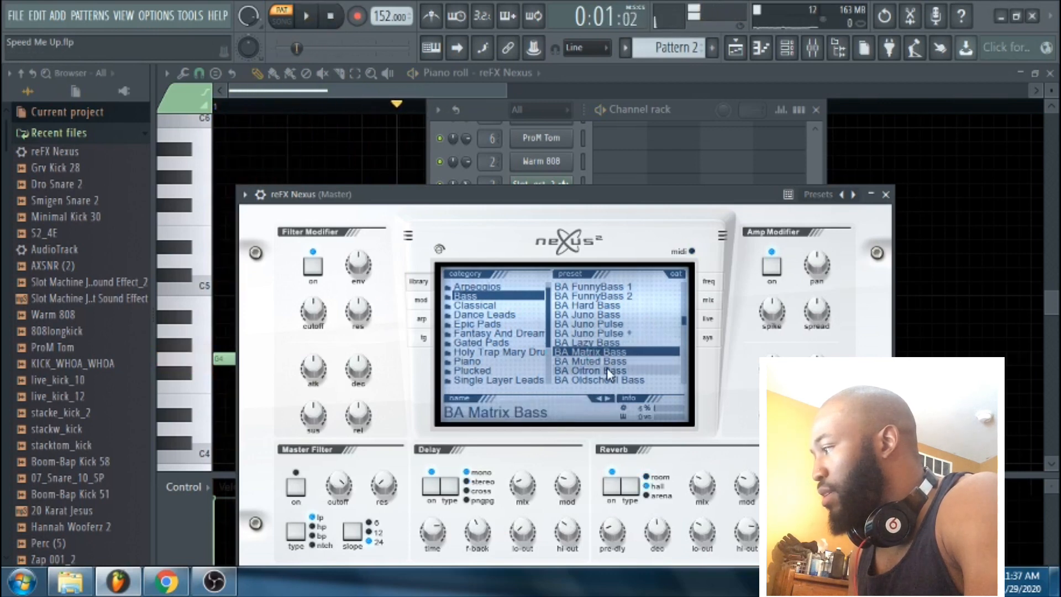
pyautogui.click(331, 17)
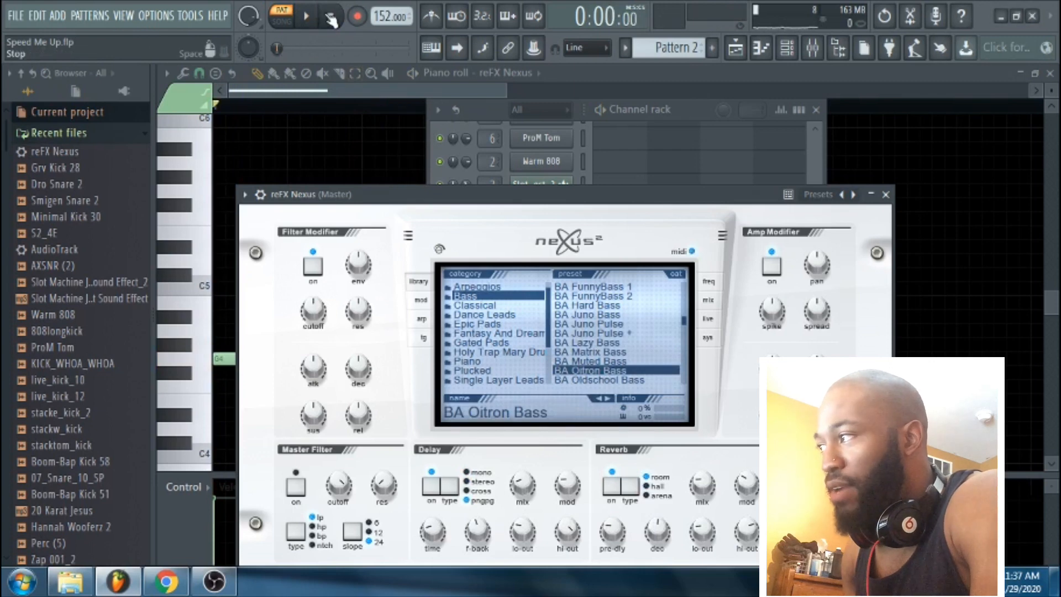
pyautogui.click(593, 362)
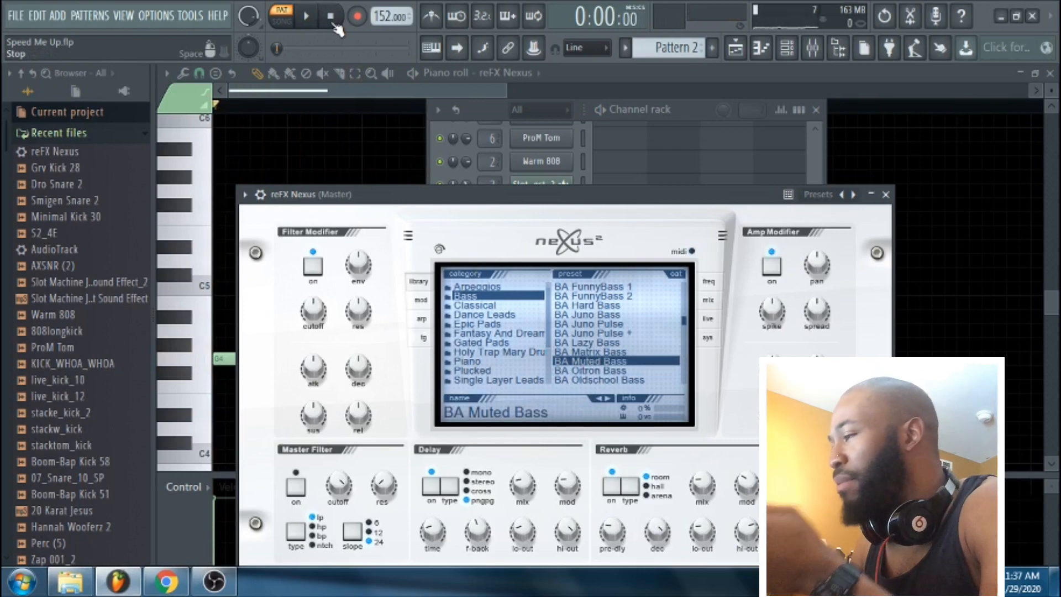
# Step: Switch to Spotify in Chrome and replay the opening seconds of "Speed Me Up" as a reference
pyautogui.click(160, 590)
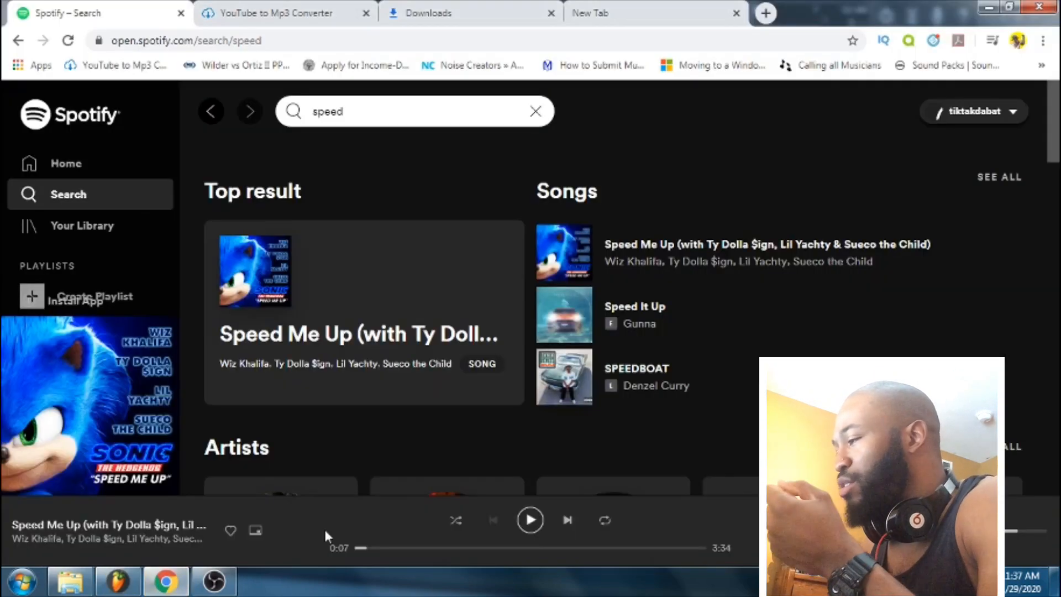
pyautogui.click(361, 547)
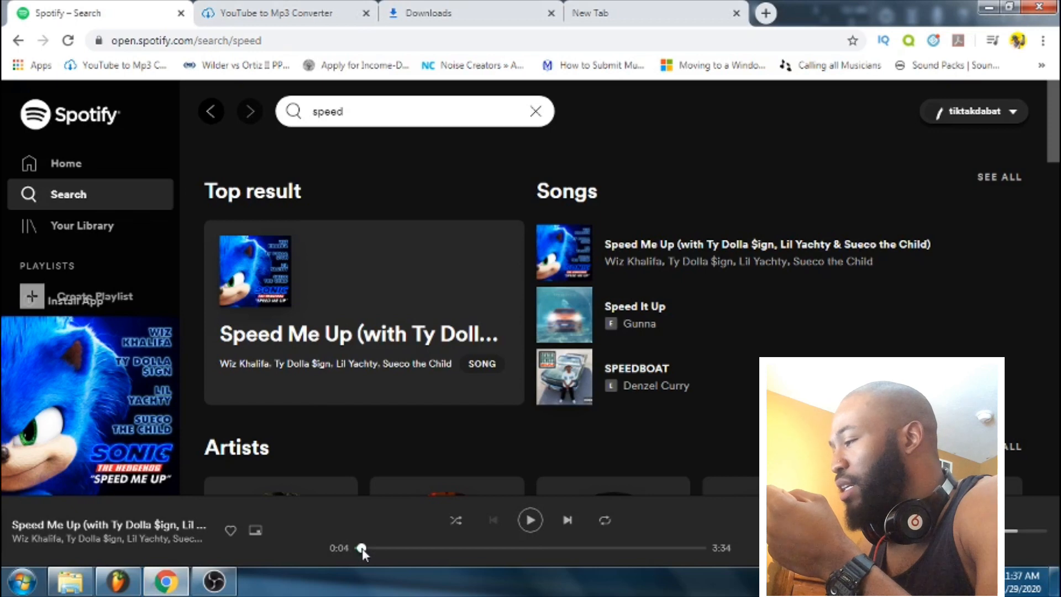
pyautogui.moveTo(359, 549); pyautogui.dragTo(363, 549)
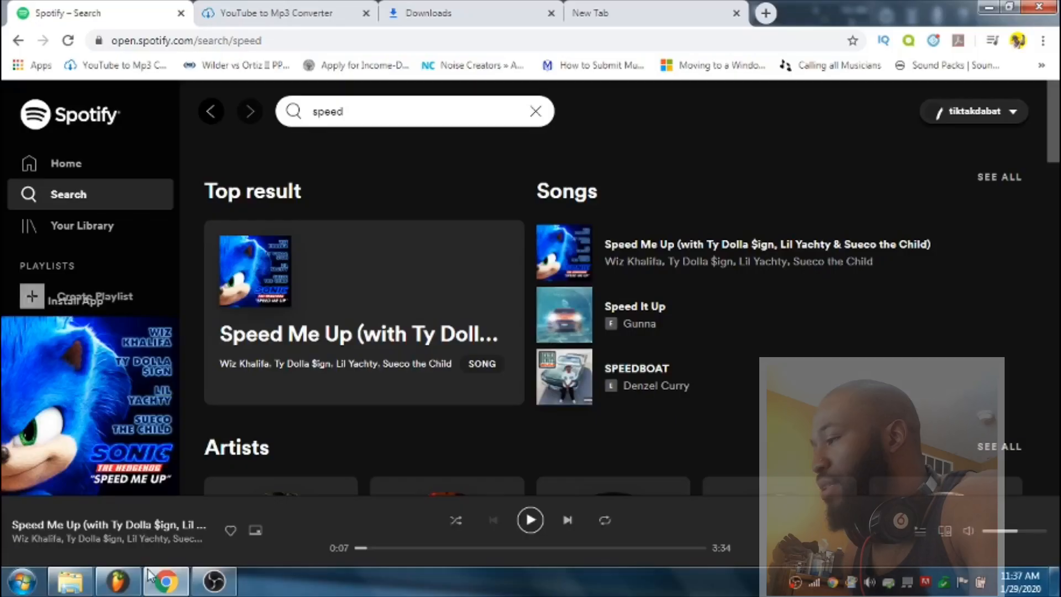
# Step: Return to FL Studio, load the BA Basic Saw preset in Nexus and play Pattern 2 with it
pyautogui.click(134, 587)
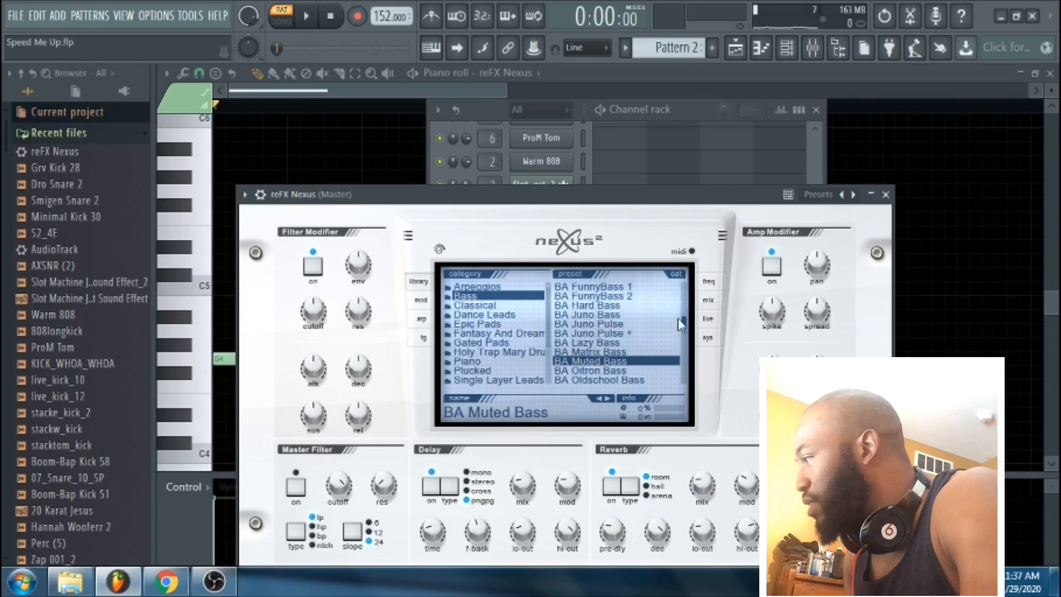
pyautogui.moveTo(678, 320); pyautogui.dragTo(684, 309)
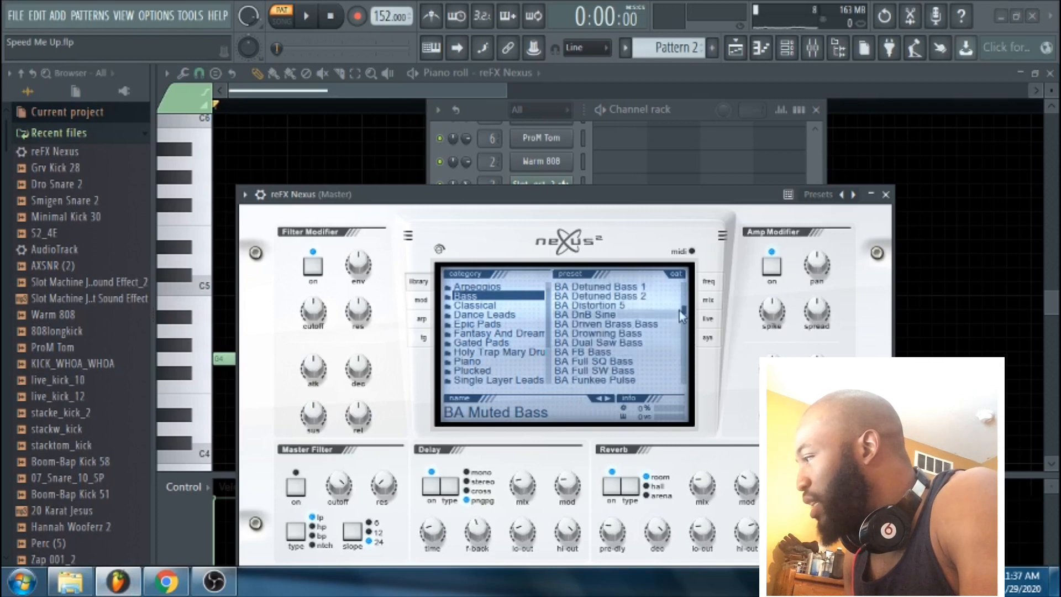
pyautogui.scroll(4, 685, 309)
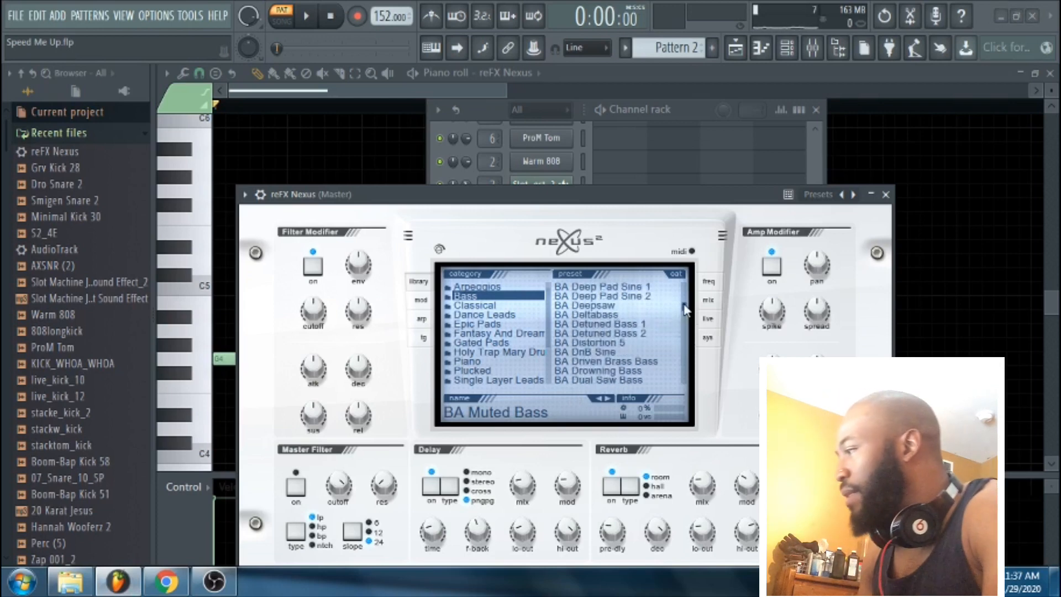
pyautogui.moveTo(685, 310); pyautogui.dragTo(684, 304)
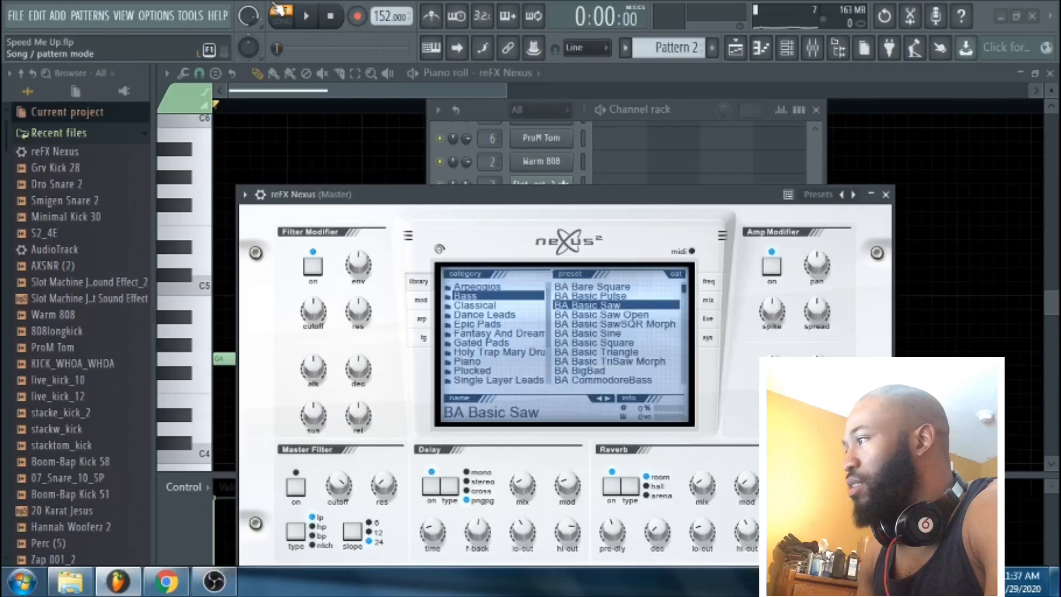
pyautogui.click(307, 16)
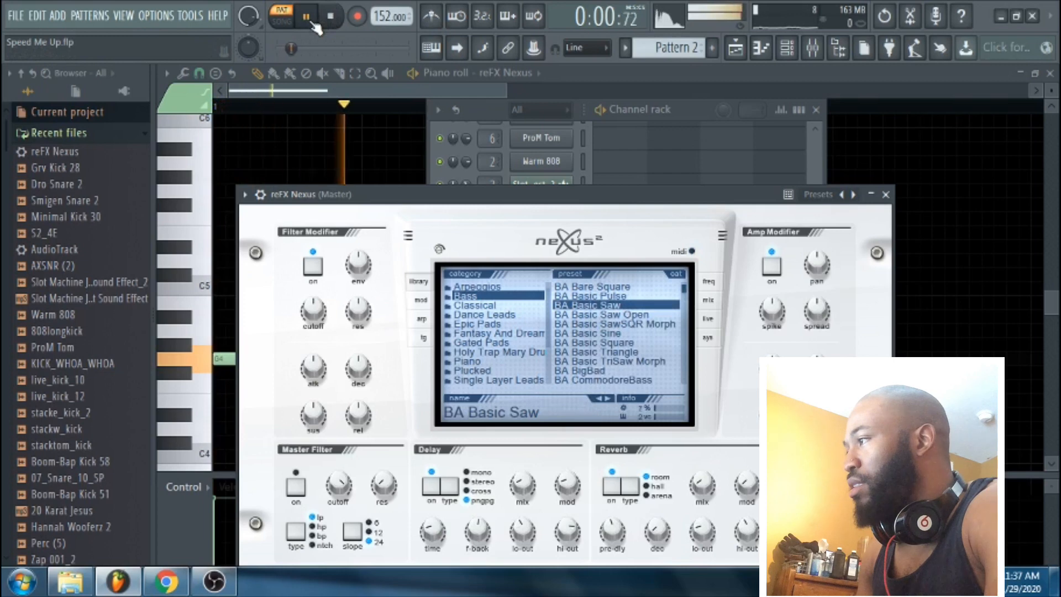
pyautogui.click(329, 16)
# Step: Try the BA Basic SawSQR Morph and BA Basic Saw Open presets in Nexus, playing Pattern 2 with each
pyautogui.click(634, 324)
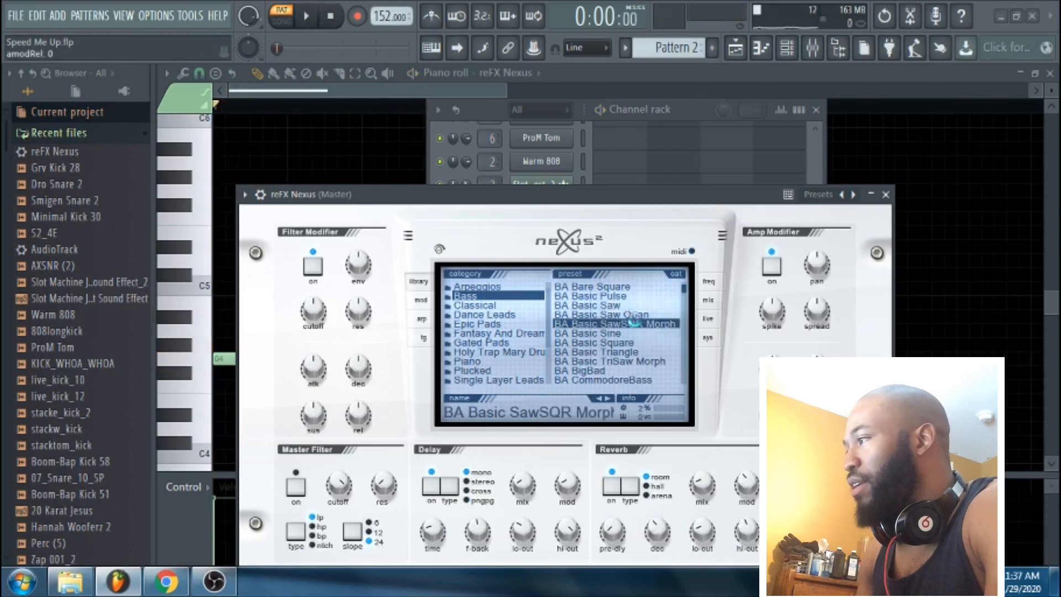
pyautogui.press('space')
pyautogui.click(333, 21)
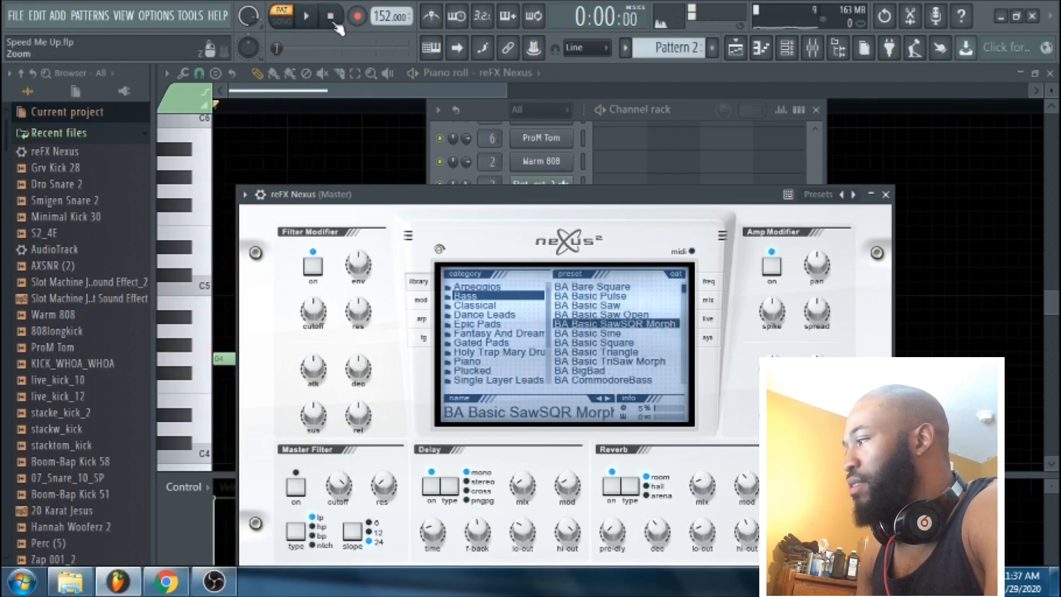
pyautogui.click(616, 315)
pyautogui.press('space')
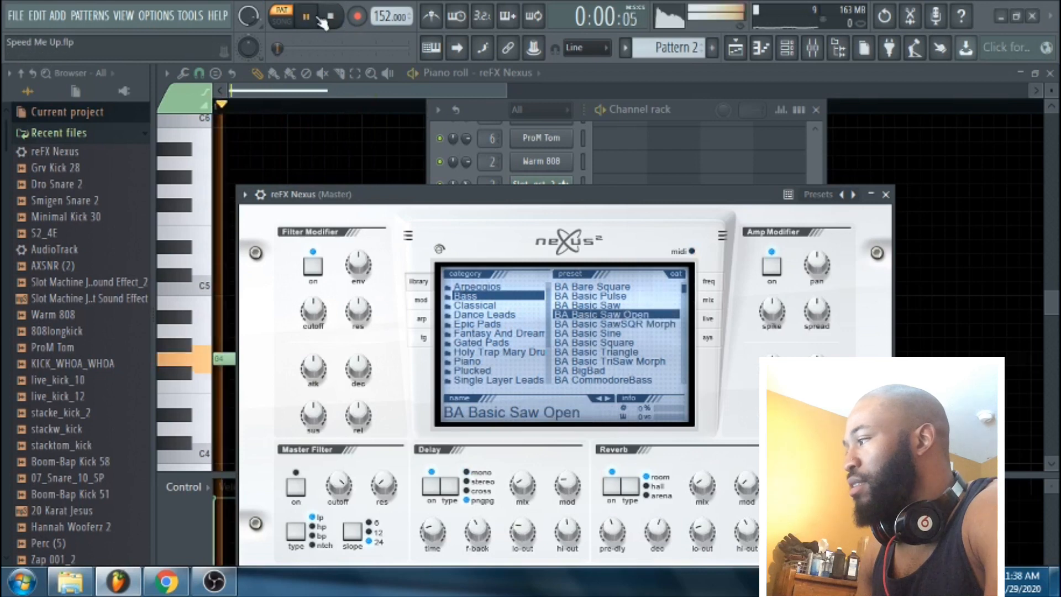
pyautogui.click(331, 19)
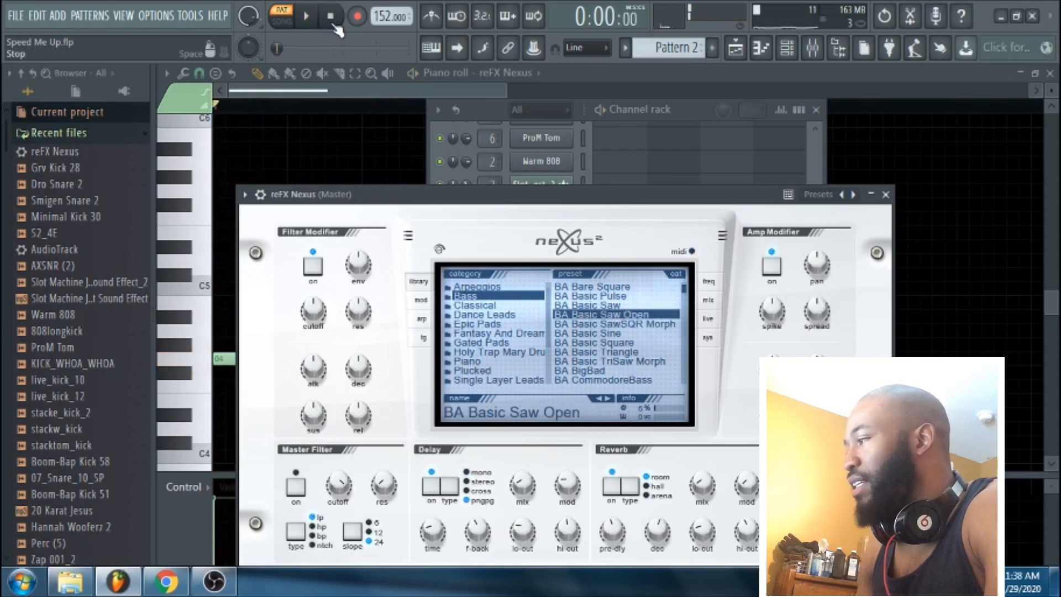
# Step: Replay Pattern 2 with BA Basic SawSQR Morph, then choose BA Basic Saw Open as the Nexus preset
pyautogui.click(629, 338)
pyautogui.click(632, 325)
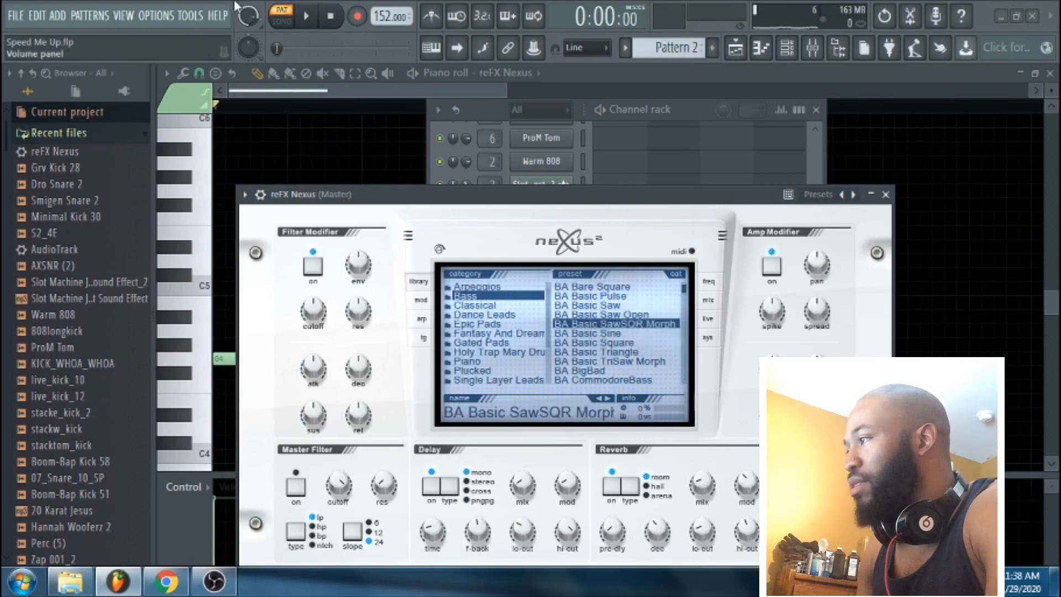
pyautogui.click(307, 21)
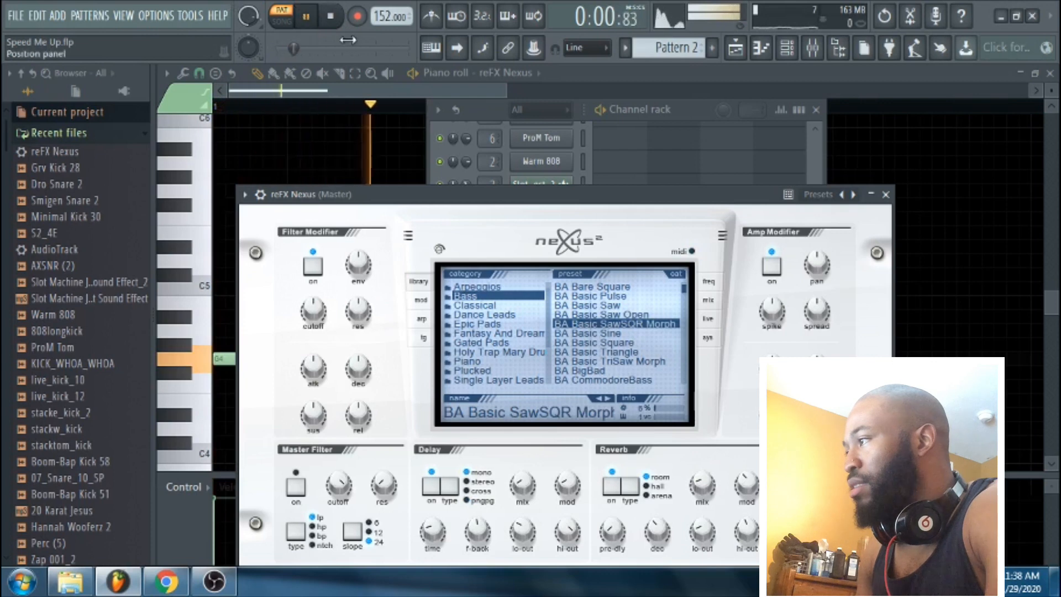
pyautogui.click(332, 20)
pyautogui.click(621, 312)
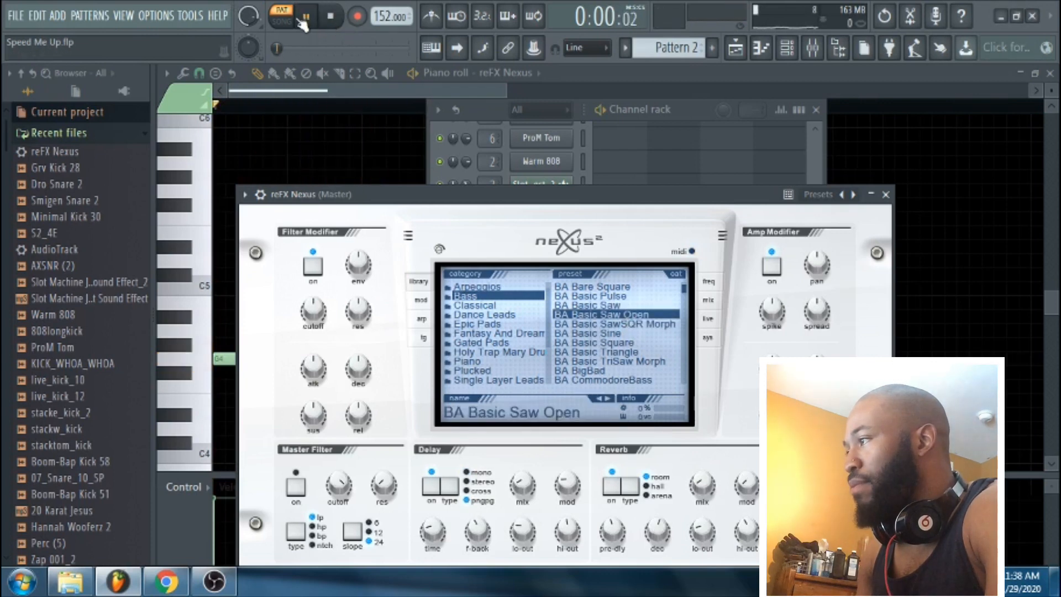
# Step: Switch to Spotify, listen to "Speed Me Up" from near the beginning and pause it at about 0:18
pyautogui.click(172, 577)
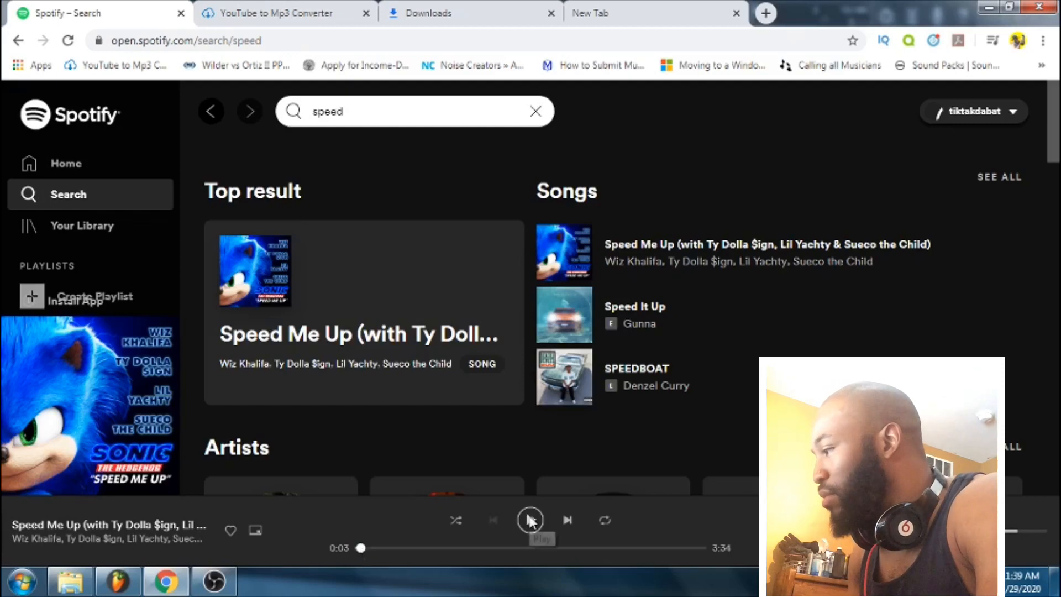
pyautogui.click(529, 521)
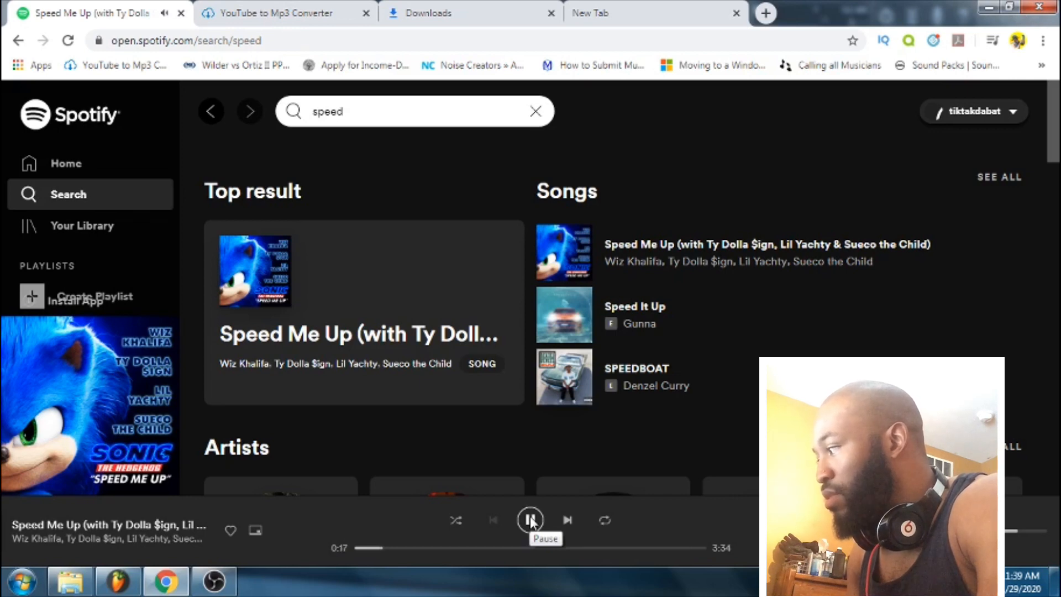
pyautogui.click(529, 520)
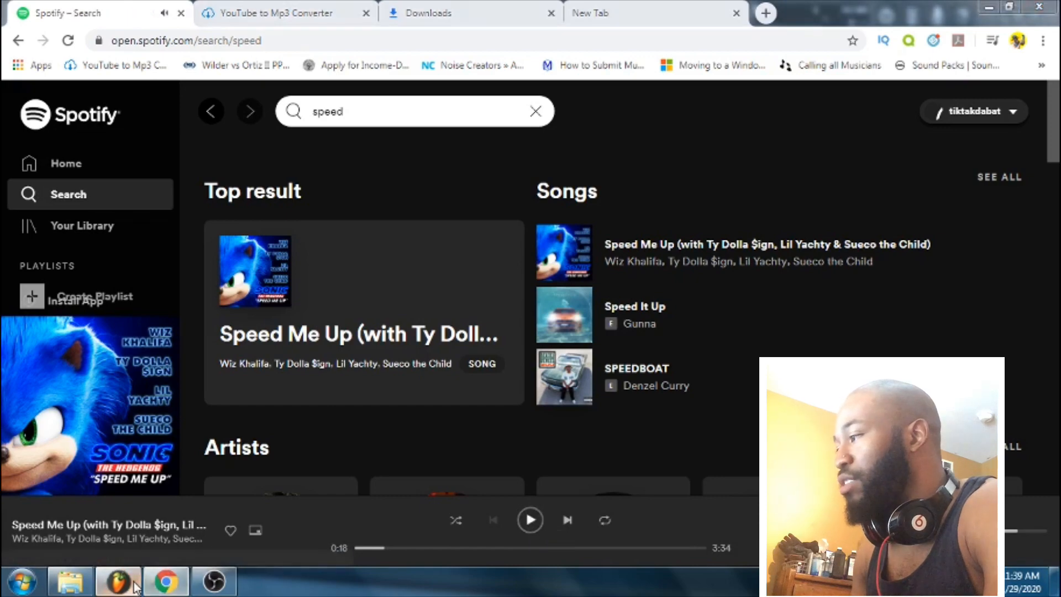
# Step: Return to FL Studio and play Pattern 2 from the start in the Nexus piano roll, following it past bar 3
pyautogui.click(117, 580)
pyautogui.click(377, 95)
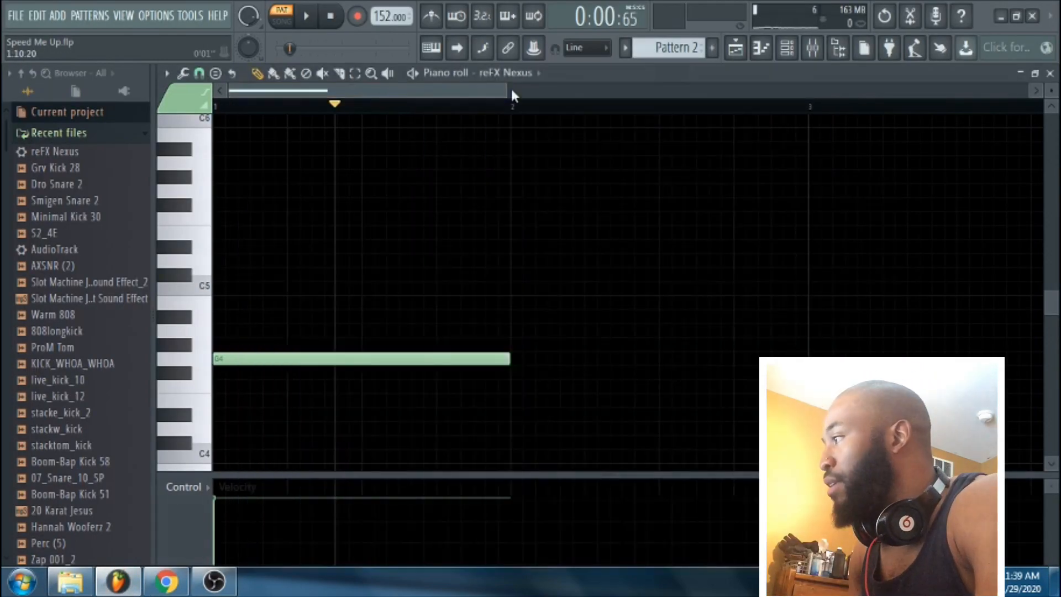
pyautogui.press('space')
pyautogui.press('space')
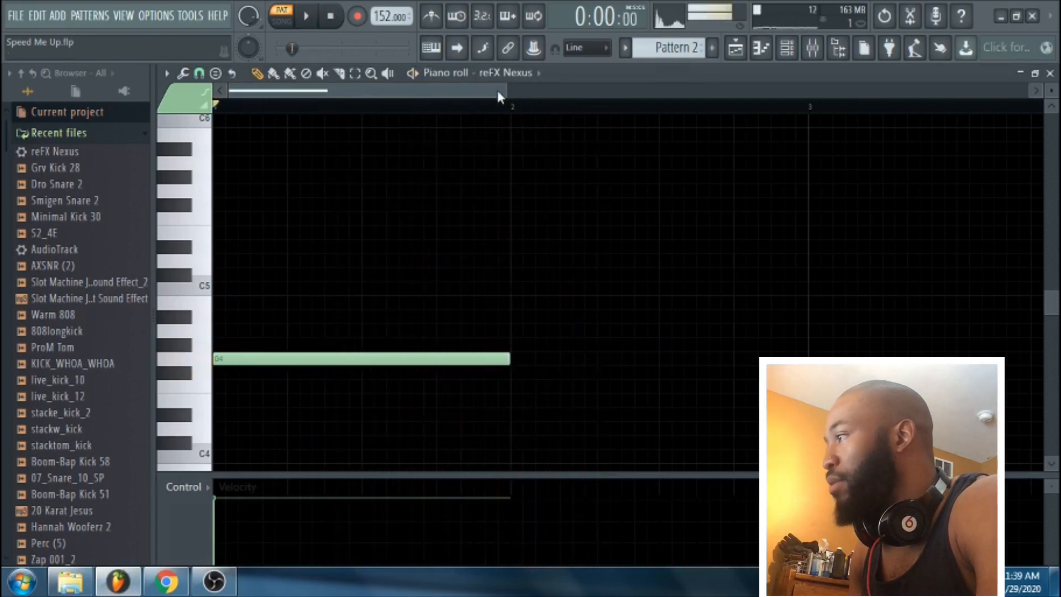
pyautogui.click(314, 19)
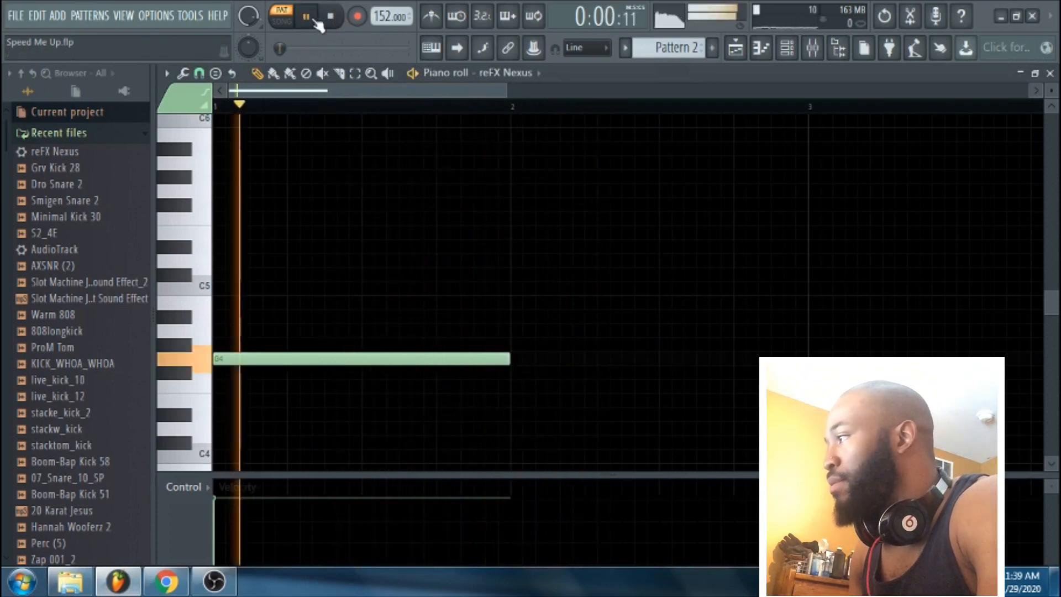
pyautogui.moveTo(504, 90); pyautogui.dragTo(750, 156)
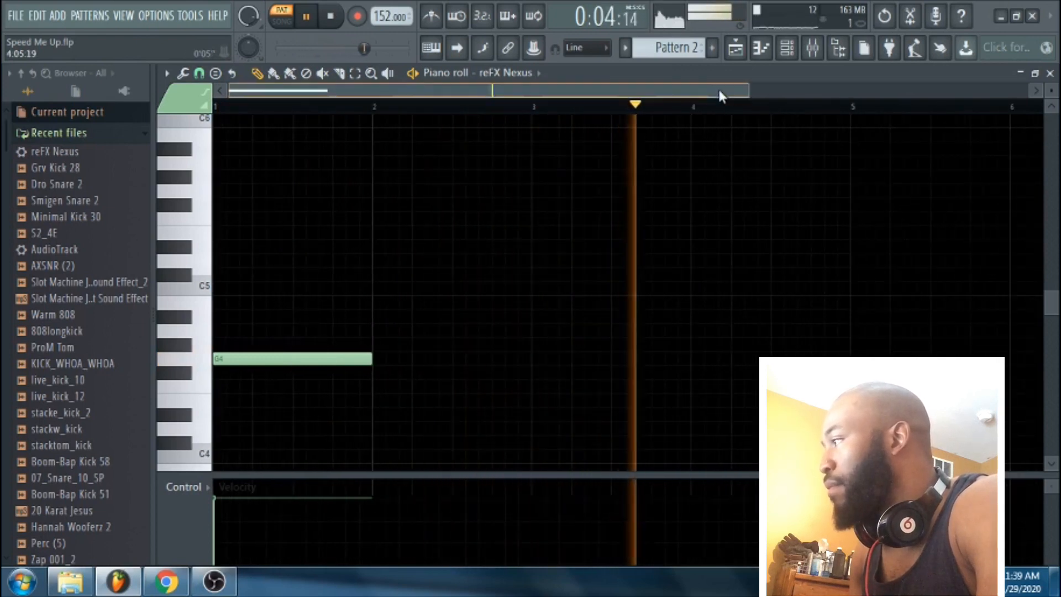
pyautogui.moveTo(719, 90); pyautogui.dragTo(895, 90)
pyautogui.press('space')
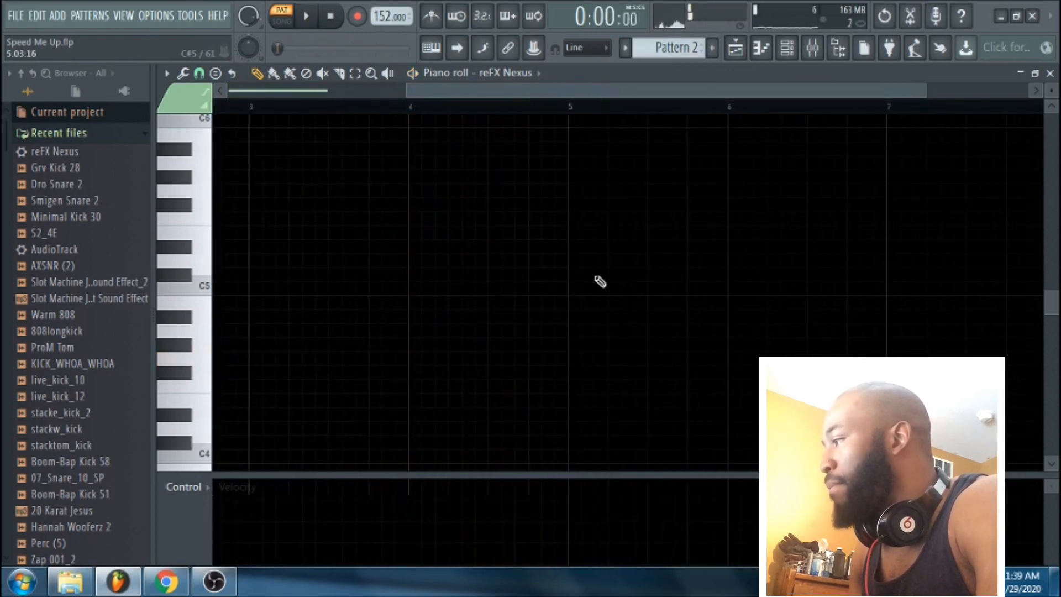
# Step: Draw one-bar Nexus bass notes in the piano roll: C5 at bar 5, F4 at bar 7 and G4 at bar 9
pyautogui.click(572, 297)
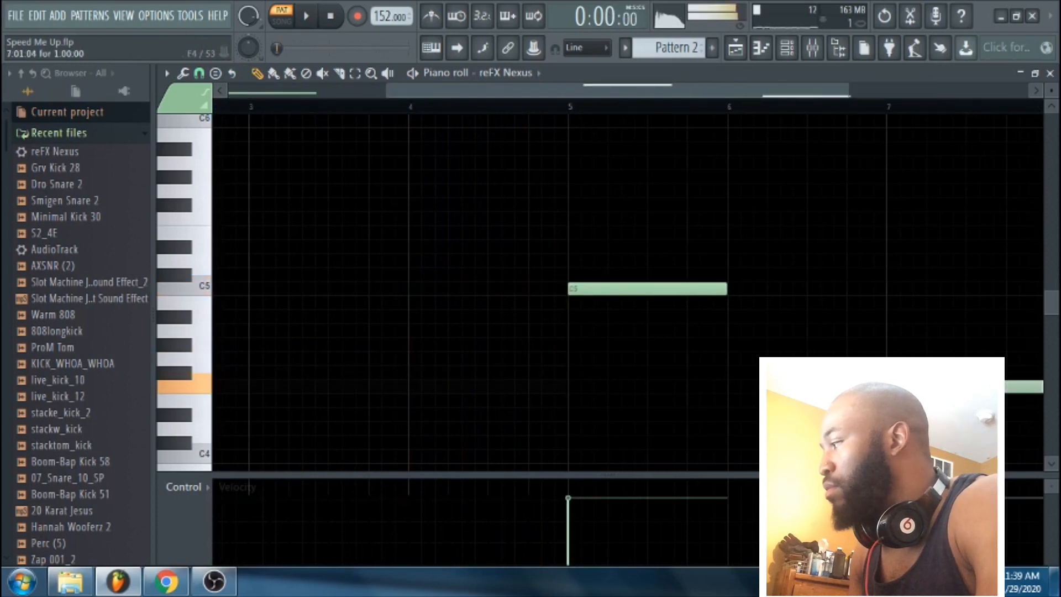
pyautogui.moveTo(699, 95); pyautogui.dragTo(867, 95)
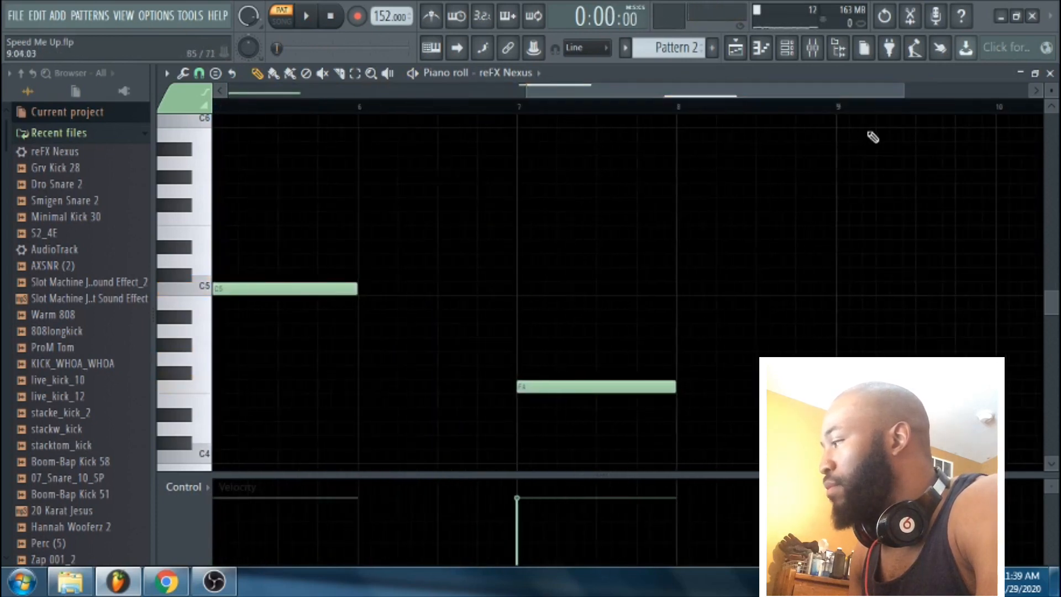
pyautogui.moveTo(760, 351); pyautogui.dragTo(836, 353)
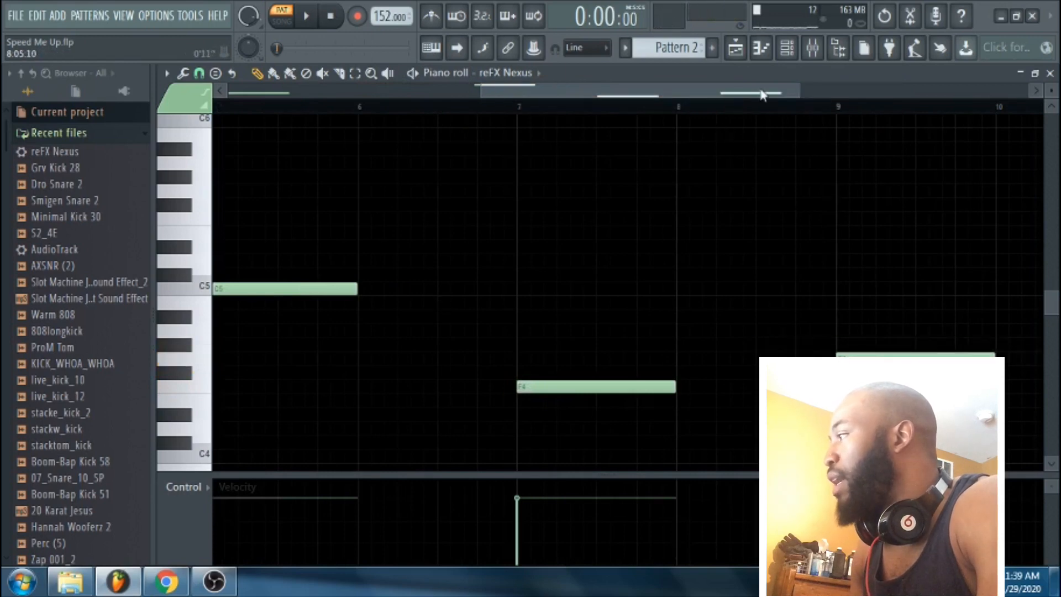
# Step: Open the Grv Kick 28 notes in the piano roll and duplicate the four-bar pattern into bars 5 to 8
pyautogui.click(786, 47)
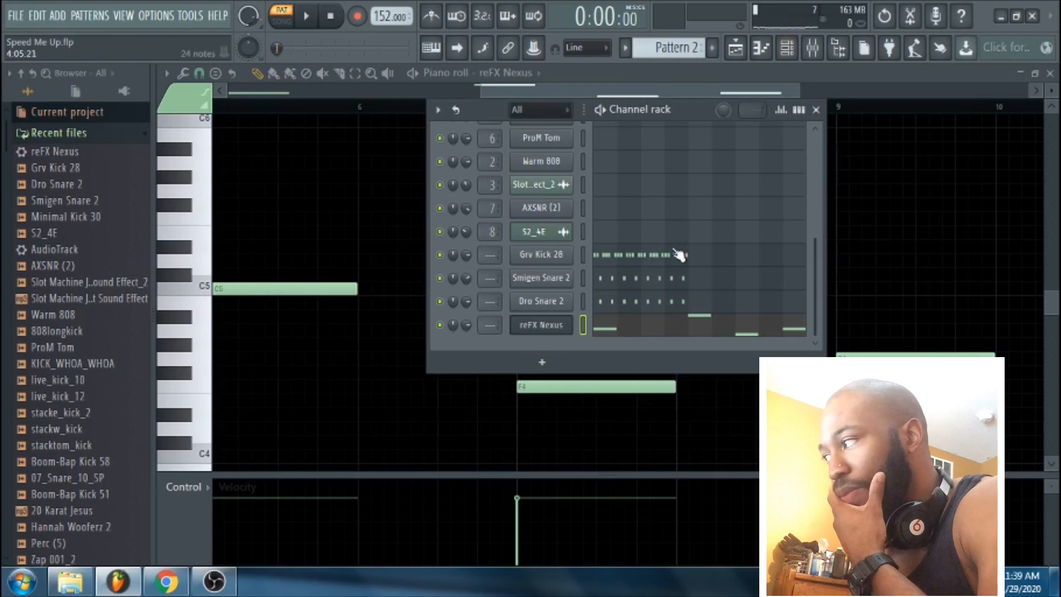
pyautogui.click(682, 264)
pyautogui.moveTo(641, 92); pyautogui.dragTo(393, 94)
pyautogui.moveTo(532, 90); pyautogui.dragTo(603, 119)
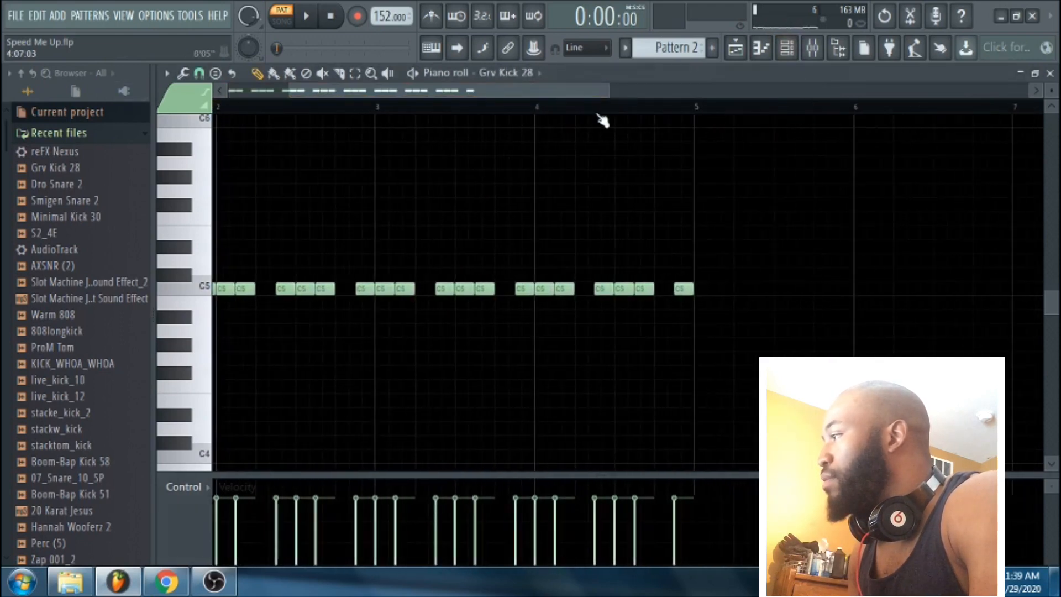
pyautogui.hotkey('ctrl', 'b')
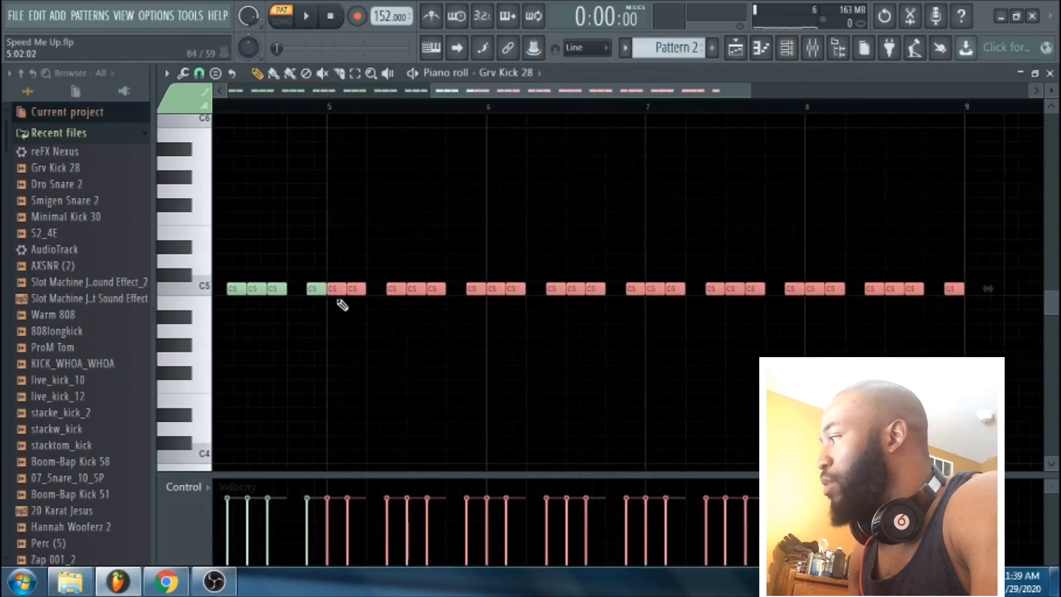
# Step: Duplicate the Smigen Snare 2 notes and shift the copy into bar 5 so it keeps the original half-bar spacing
pyautogui.click(792, 54)
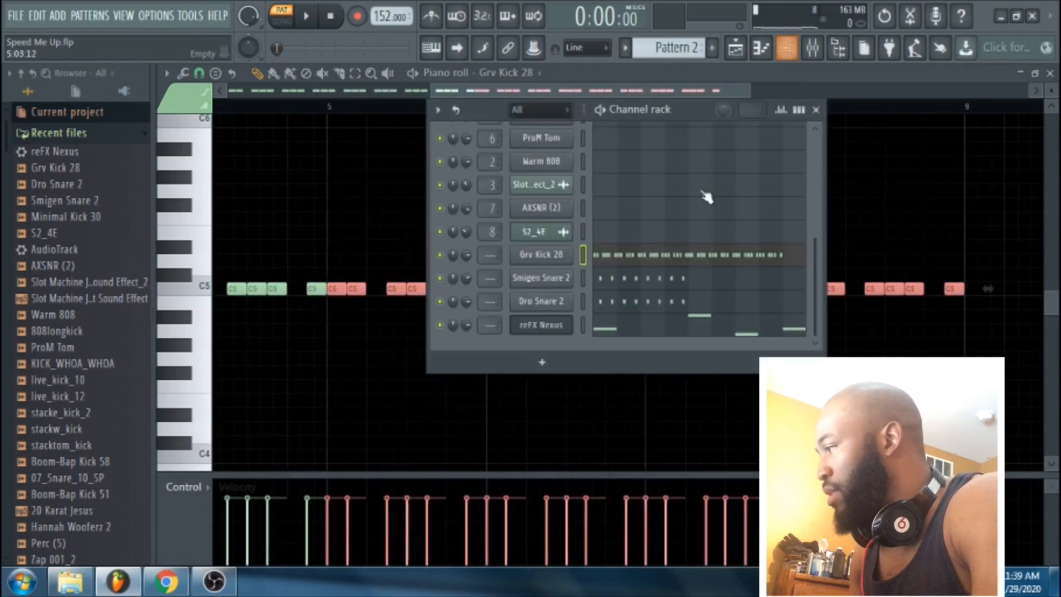
pyautogui.click(695, 289)
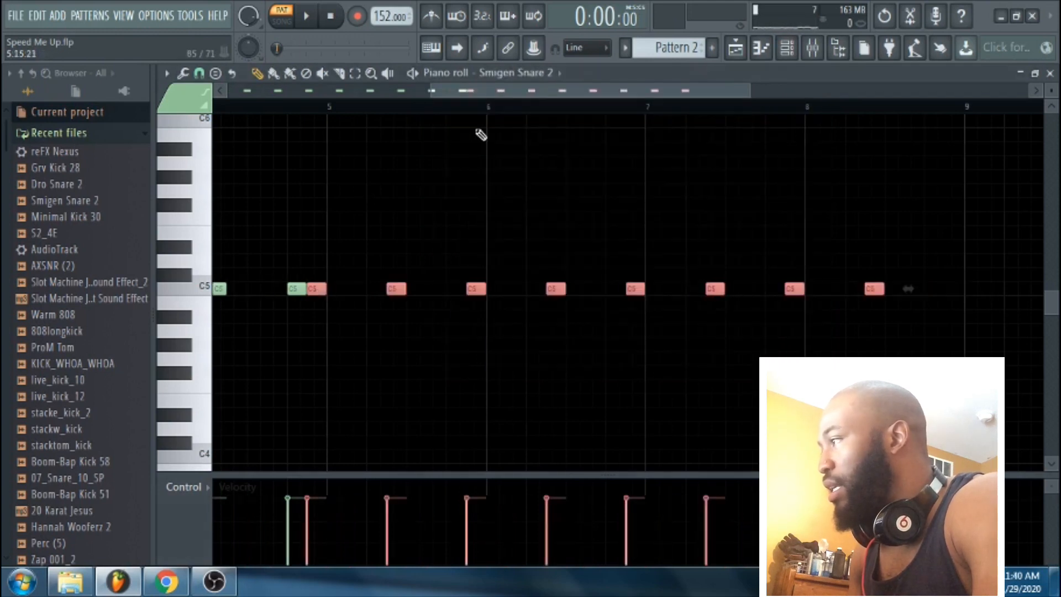
pyautogui.moveTo(519, 97); pyautogui.dragTo(315, 97)
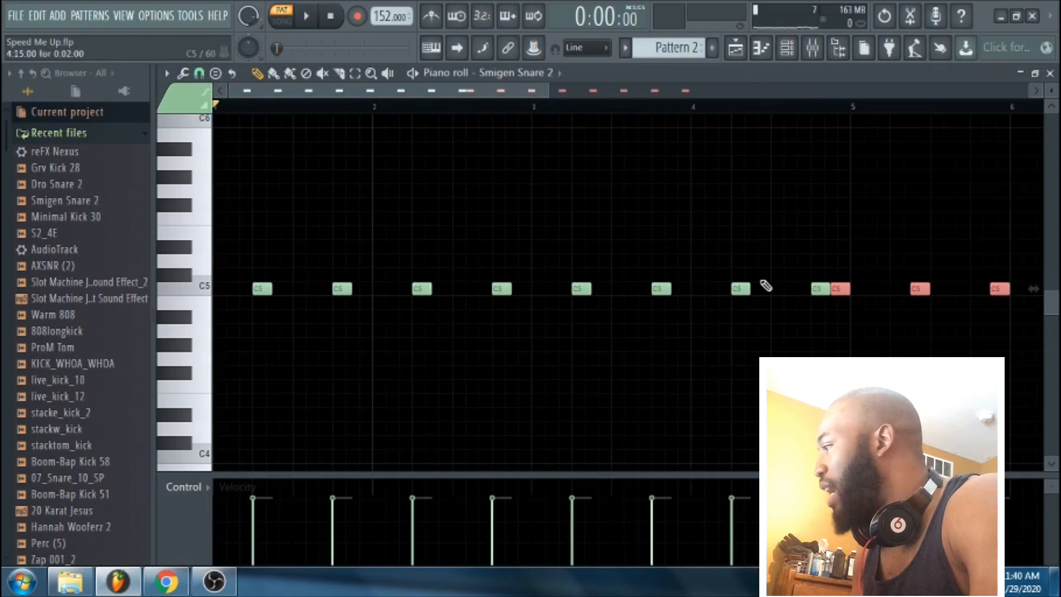
pyautogui.moveTo(843, 295); pyautogui.dragTo(899, 294)
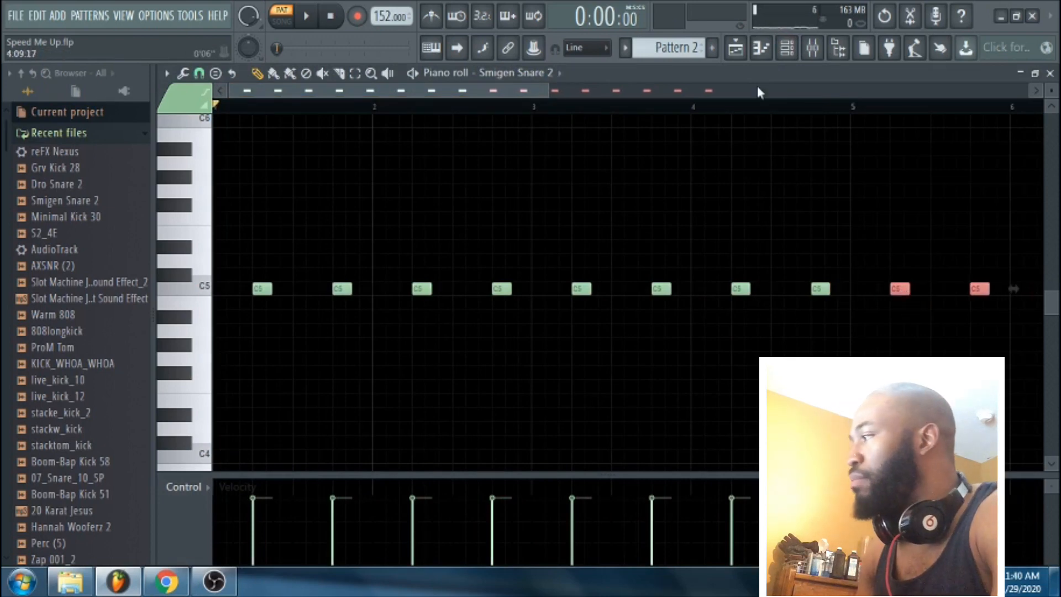
# Step: Duplicate the Dro Snare 2 notes in the piano roll and shift the copy into bar 5 at the original half-bar spacing
pyautogui.click(799, 51)
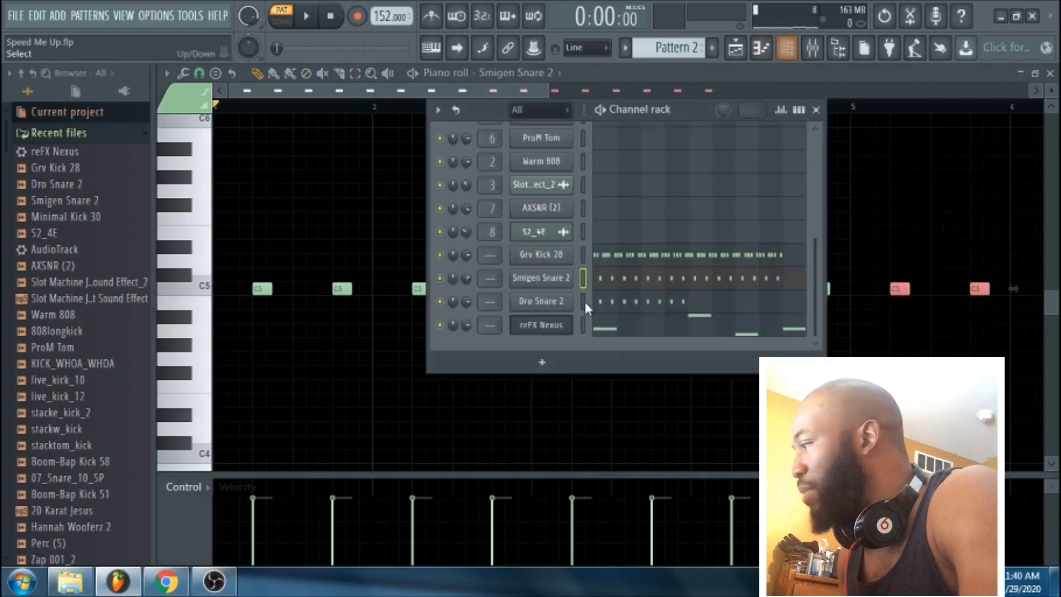
pyautogui.click(639, 312)
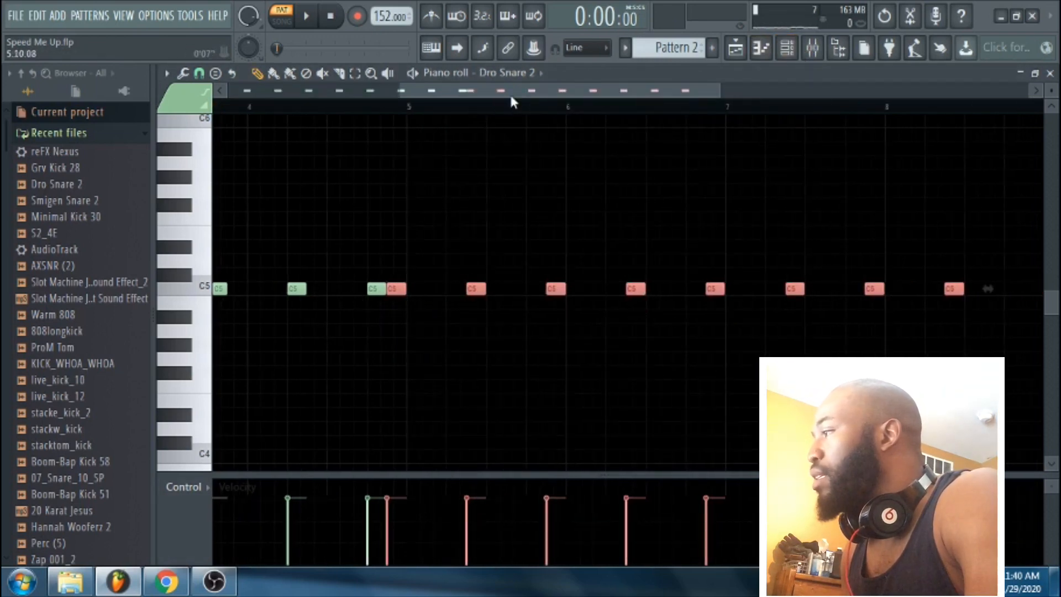
pyautogui.moveTo(511, 97); pyautogui.dragTo(216, 90)
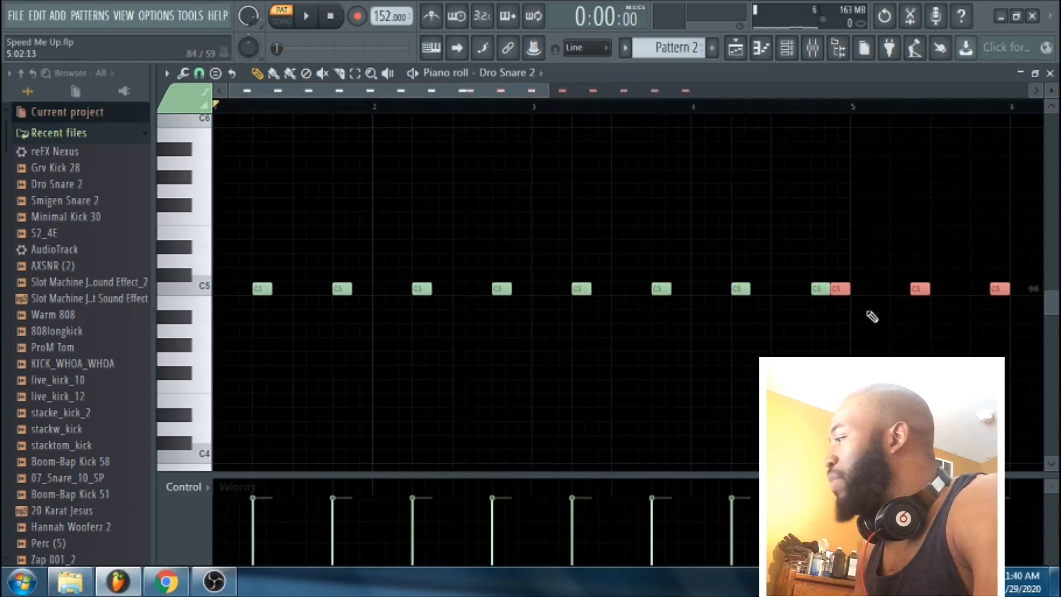
pyautogui.moveTo(840, 293); pyautogui.dragTo(893, 293)
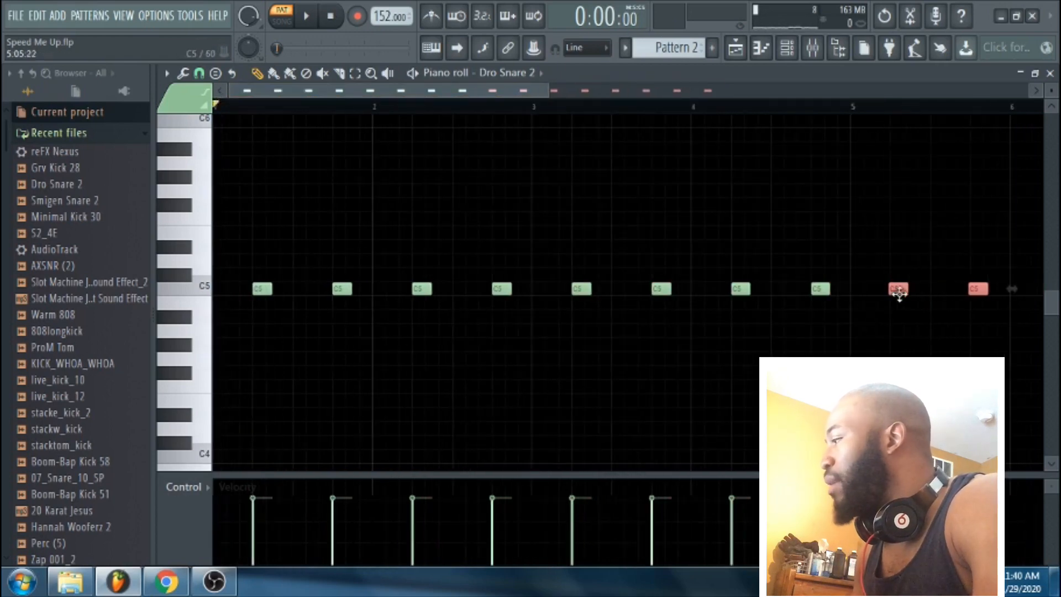
# Step: Open the reFX Nexus notes of Pattern 2 in the piano roll and play the pattern from the start
pyautogui.click(797, 52)
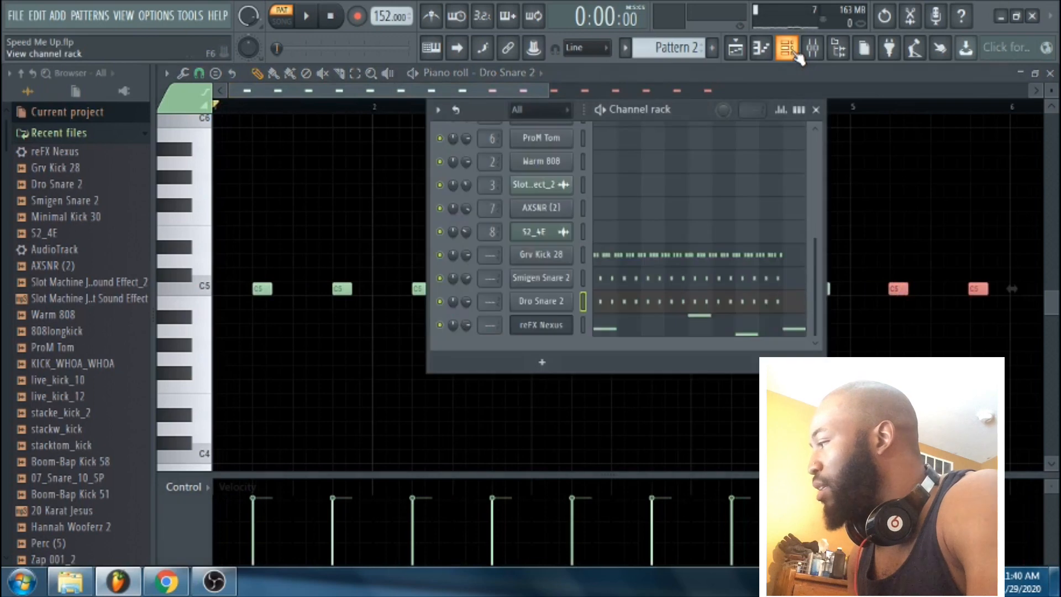
pyautogui.click(695, 330)
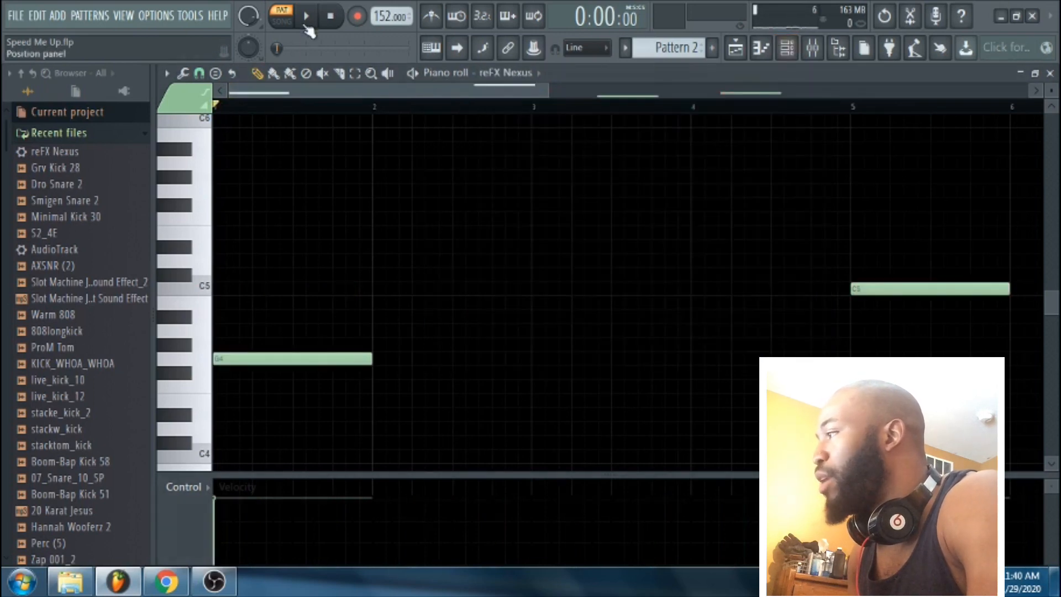
pyautogui.moveTo(543, 94); pyautogui.dragTo(632, 91)
pyautogui.press('space')
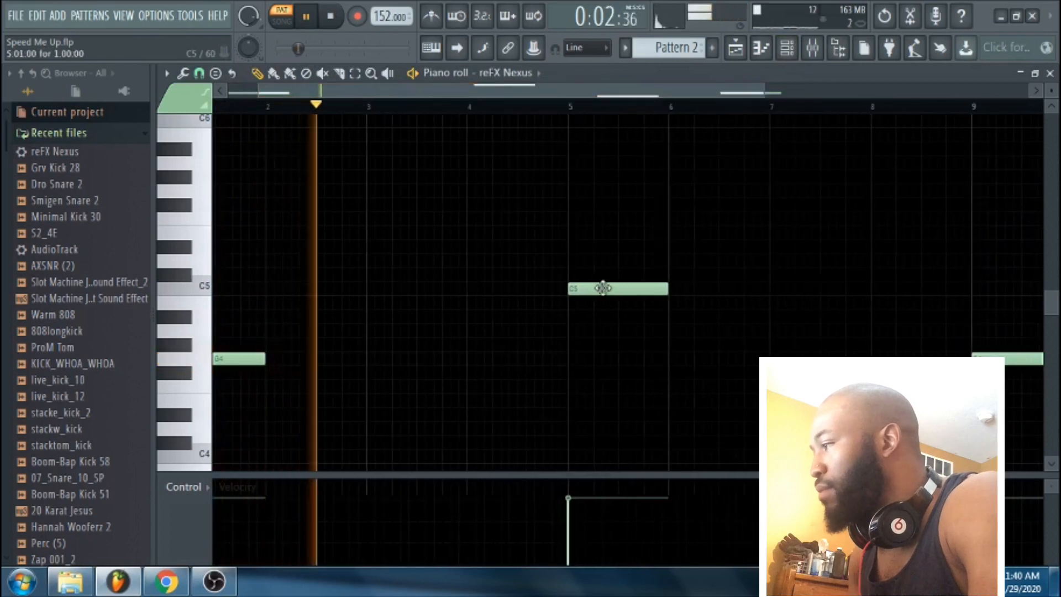
# Step: Try the C5 bass note at 4.13.00, audition it from the middle of bar 4, and nudge it slightly closer to bar 5
pyautogui.moveTo(604, 288); pyautogui.dragTo(578, 290)
pyautogui.press('space')
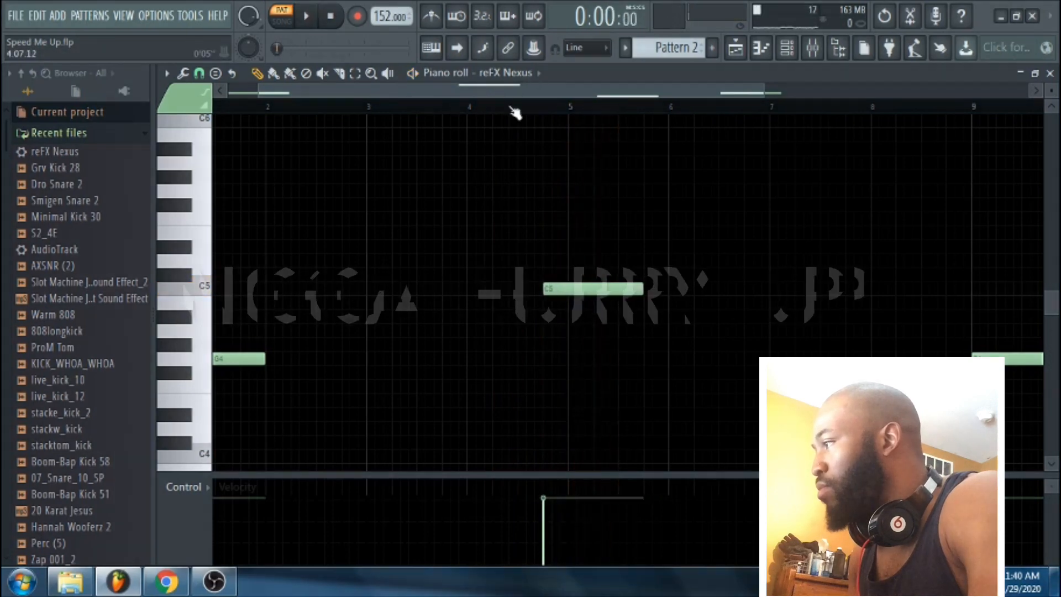
pyautogui.click(511, 108)
pyautogui.press('space')
pyautogui.press('space')
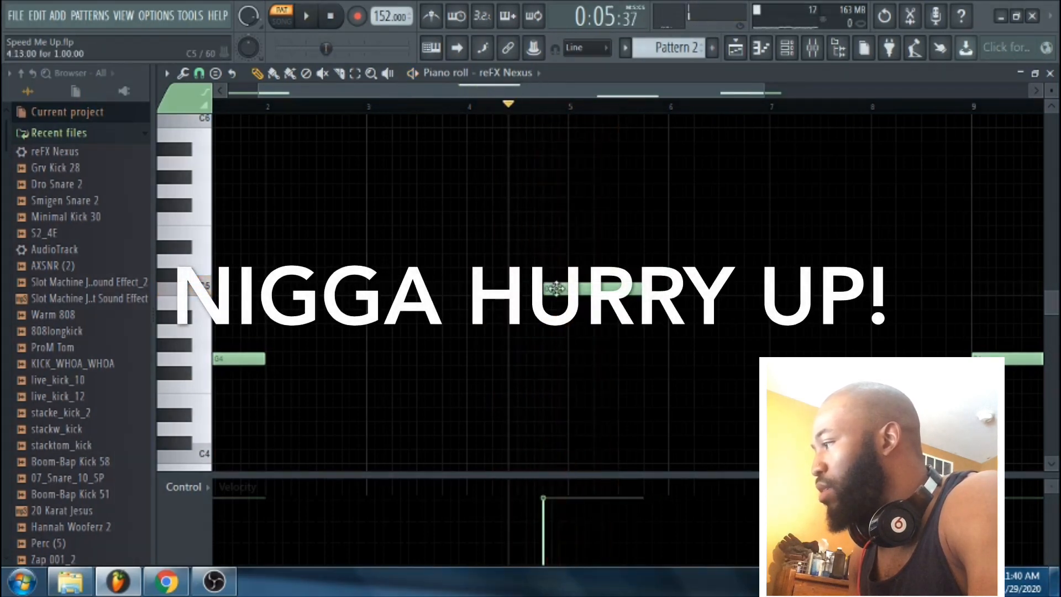
pyautogui.moveTo(556, 288); pyautogui.dragTo(566, 288)
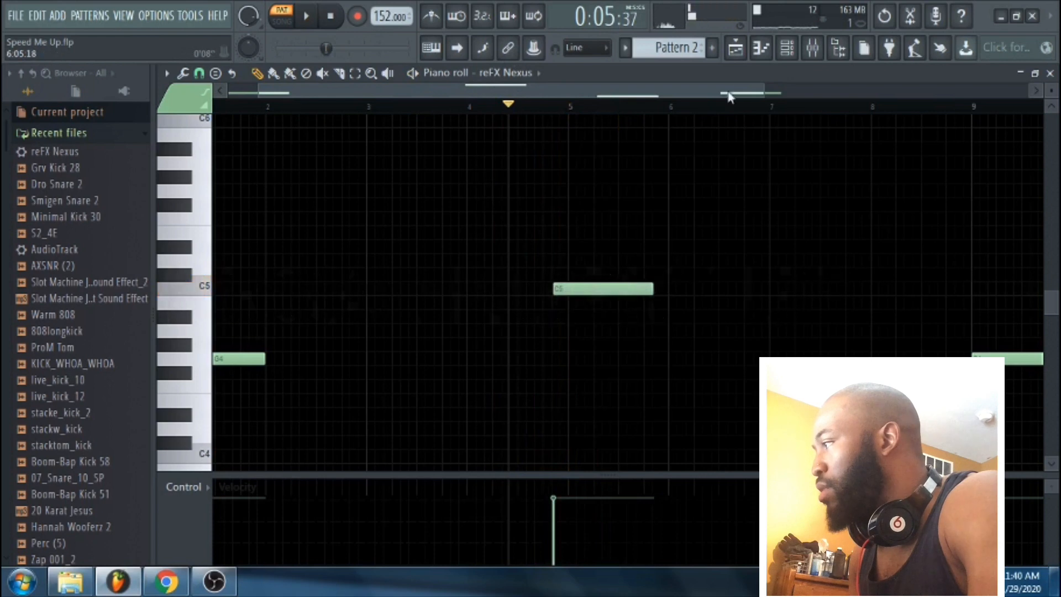
# Step: Move the C5 bass note onto the start of bar 5 and audition it repeatedly from the middle of bar 4
pyautogui.moveTo(763, 87); pyautogui.dragTo(584, 89)
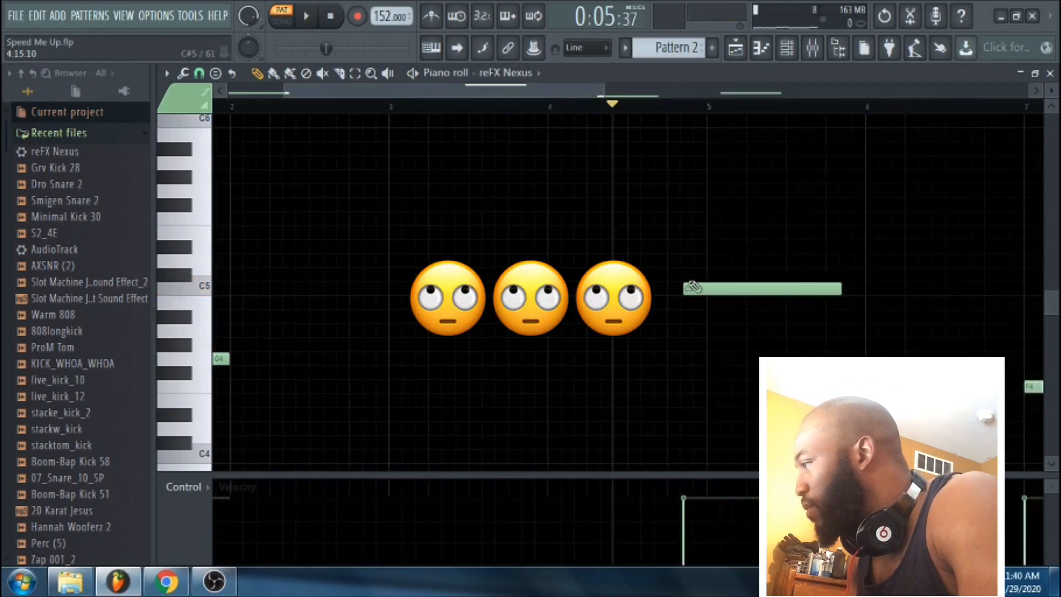
pyautogui.moveTo(692, 286); pyautogui.dragTo(732, 292)
pyautogui.press('space')
pyautogui.press('space')
pyautogui.press('space')
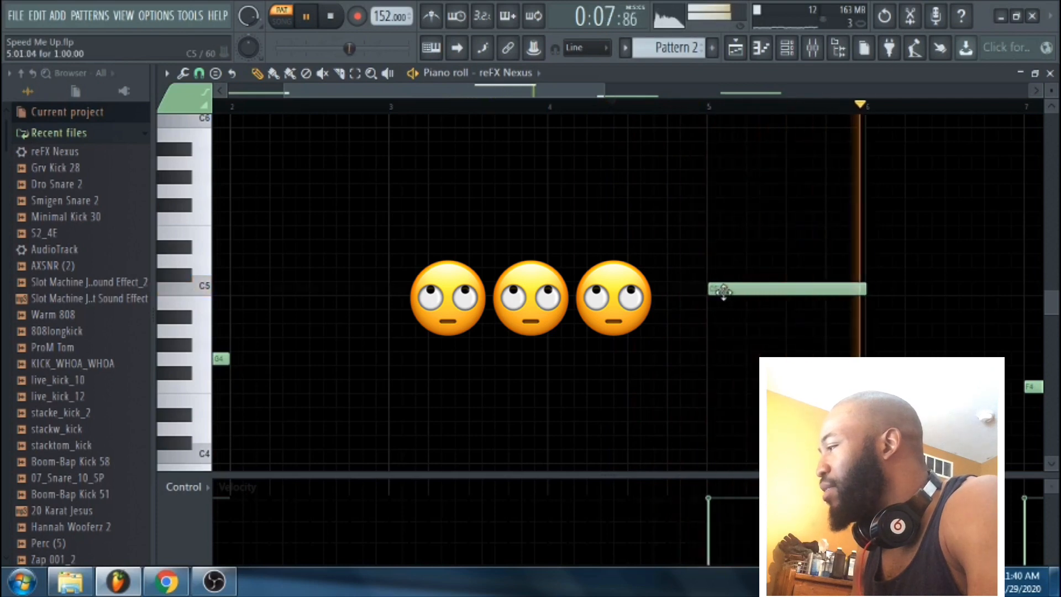
pyautogui.press('space')
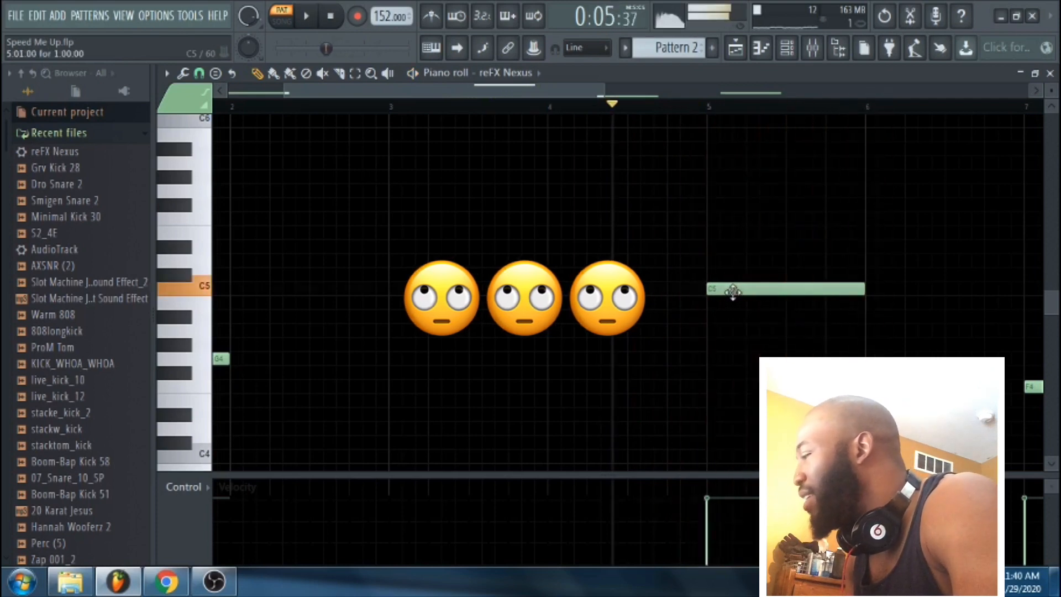
pyautogui.press('space')
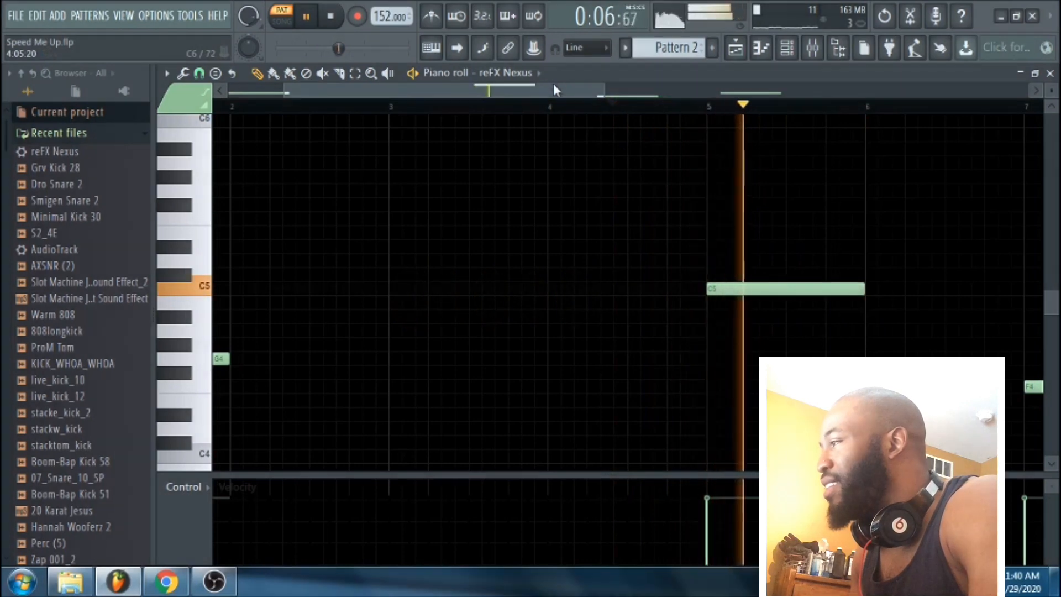
pyautogui.press('space')
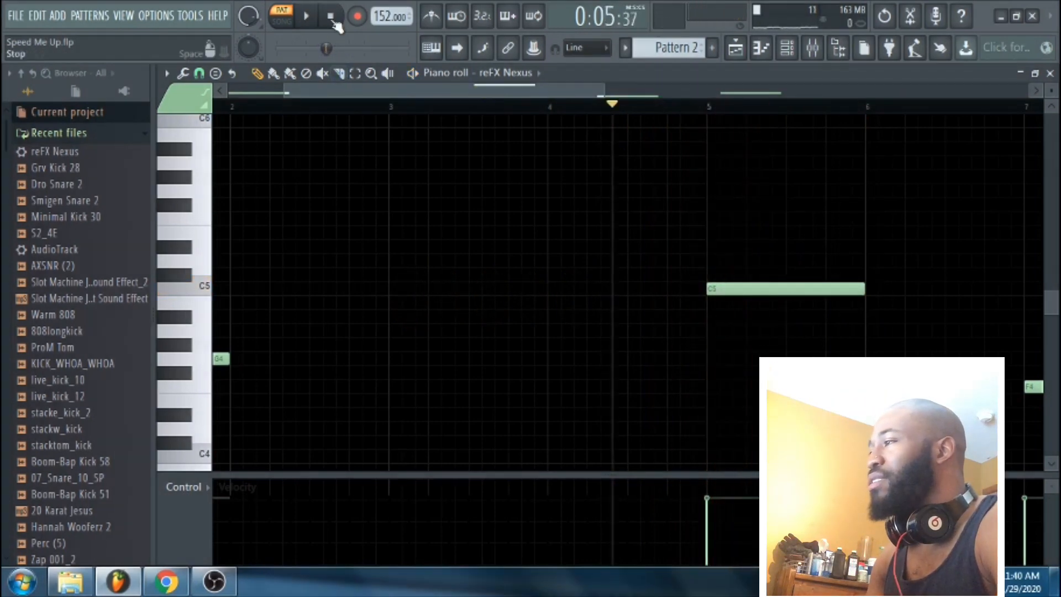
# Step: Play Pattern 2 from the start and move the C5 bass note so it begins two steps before bar 5
pyautogui.press('space')
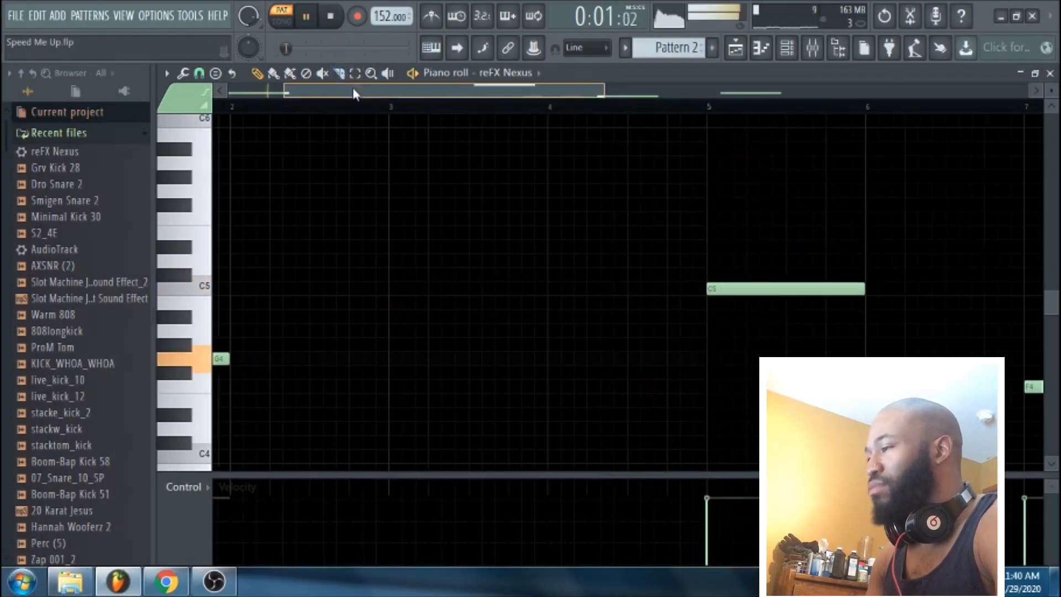
pyautogui.moveTo(353, 87); pyautogui.dragTo(386, 91)
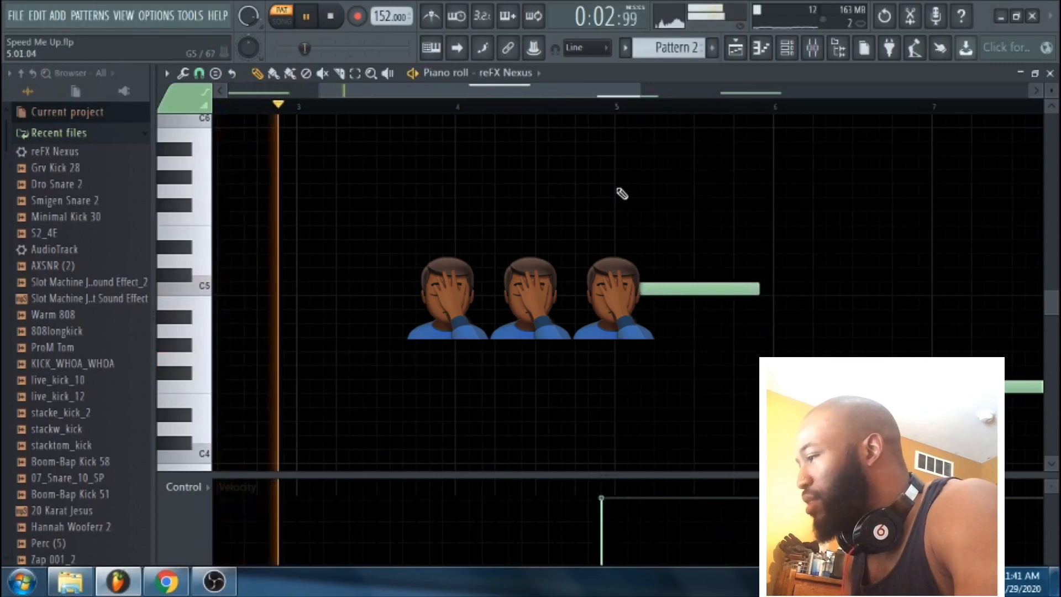
pyautogui.moveTo(614, 289); pyautogui.dragTo(608, 289)
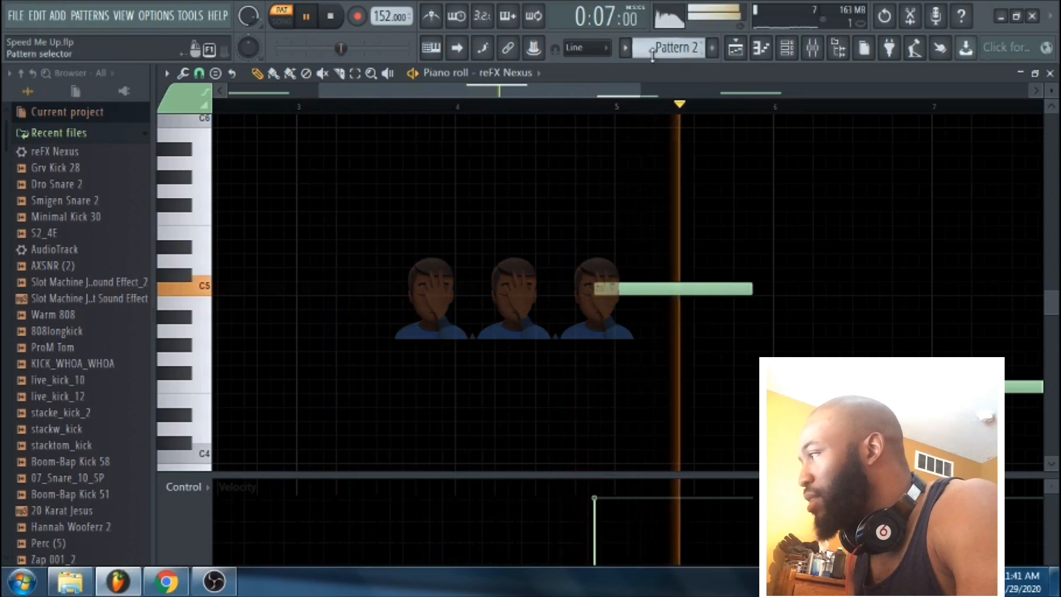
pyautogui.press('space')
# Step: Move the F4 bass note from bar 7 to bar 6 and draw a one-bar G4 note at bar 7
pyautogui.moveTo(616, 97); pyautogui.dragTo(664, 92)
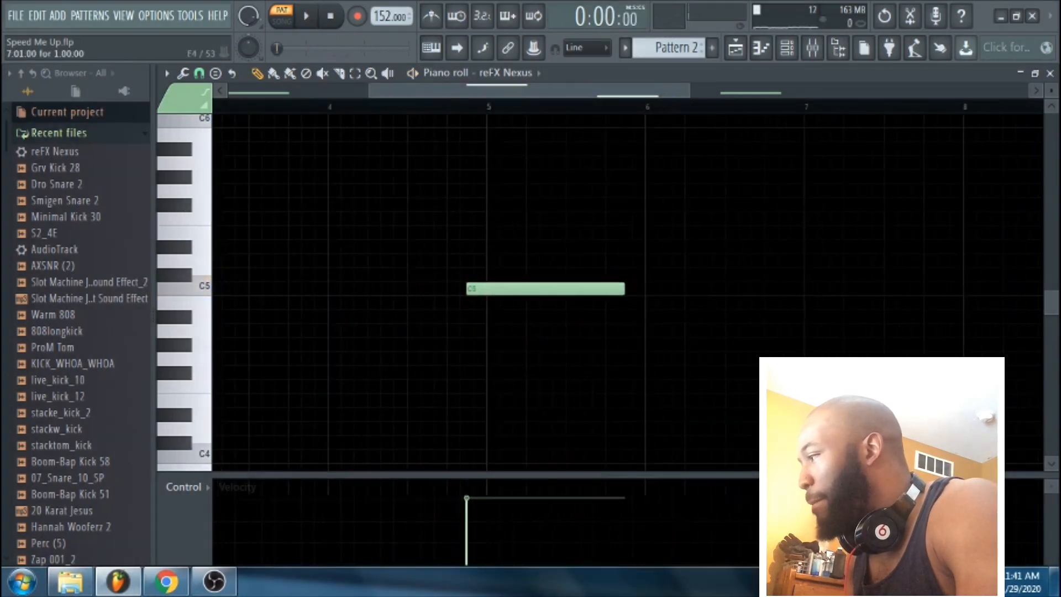
pyautogui.click(692, 387)
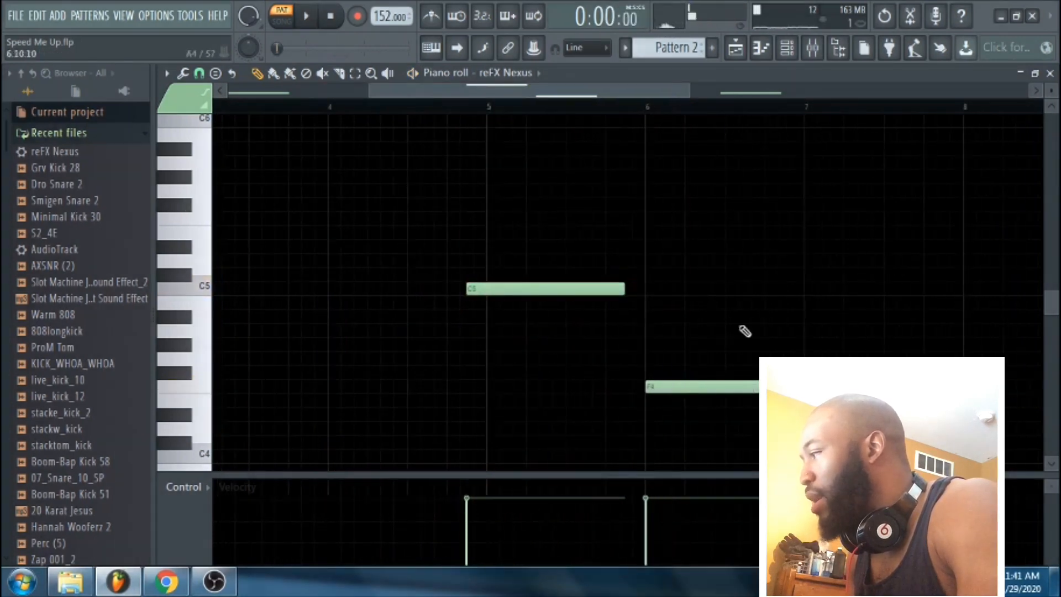
pyautogui.moveTo(743, 329); pyautogui.dragTo(801, 355)
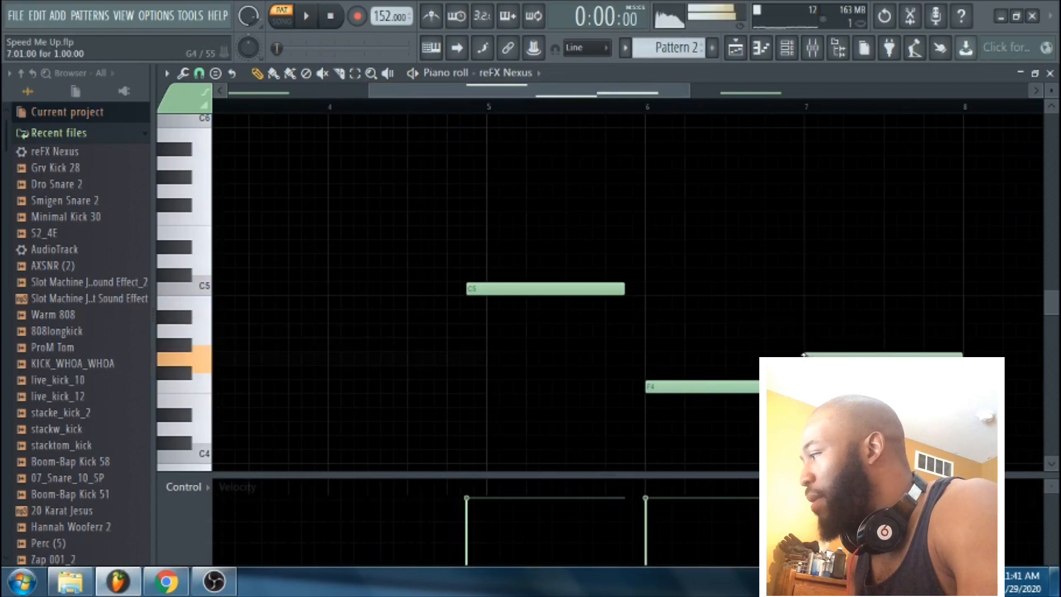
pyautogui.press('space')
# Step: Delete the G4 bass note at bar 9 and save the project
pyautogui.moveTo(609, 97); pyautogui.dragTo(770, 97)
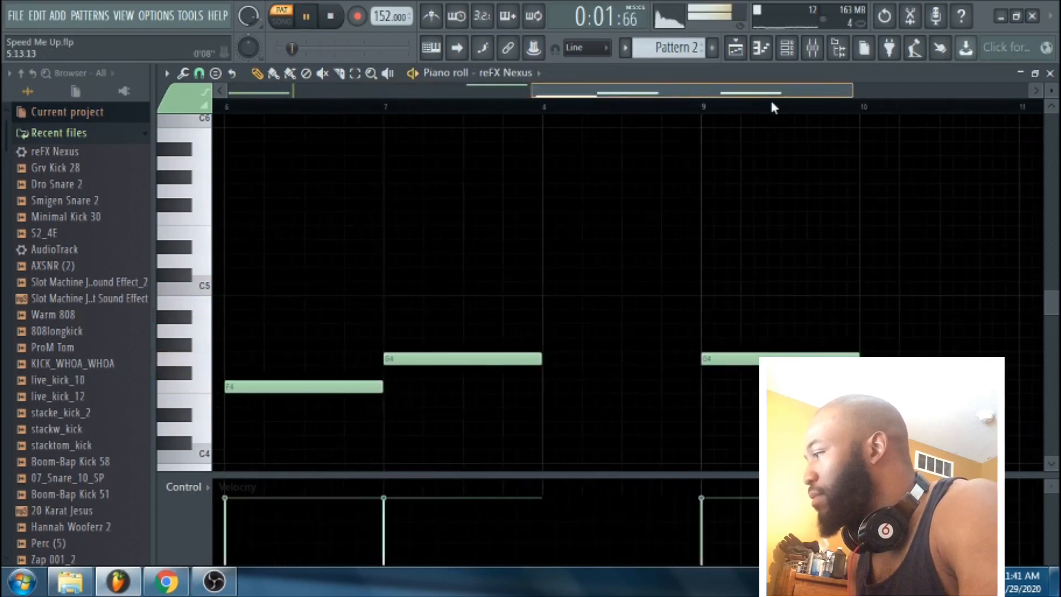
pyautogui.rightClick(738, 358)
pyautogui.press('space')
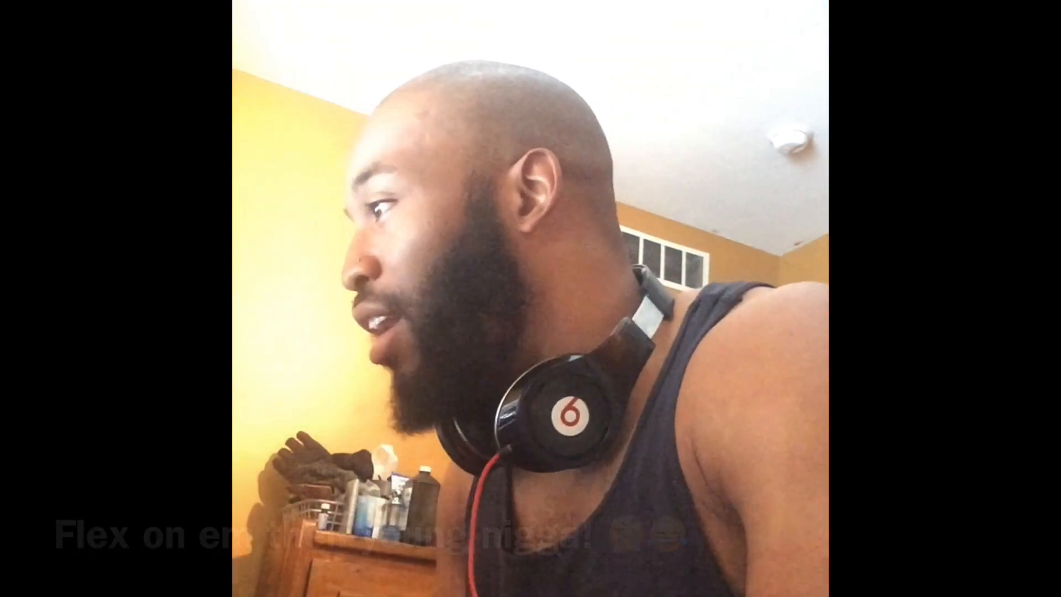
pyautogui.hotkey('ctrl', 's')
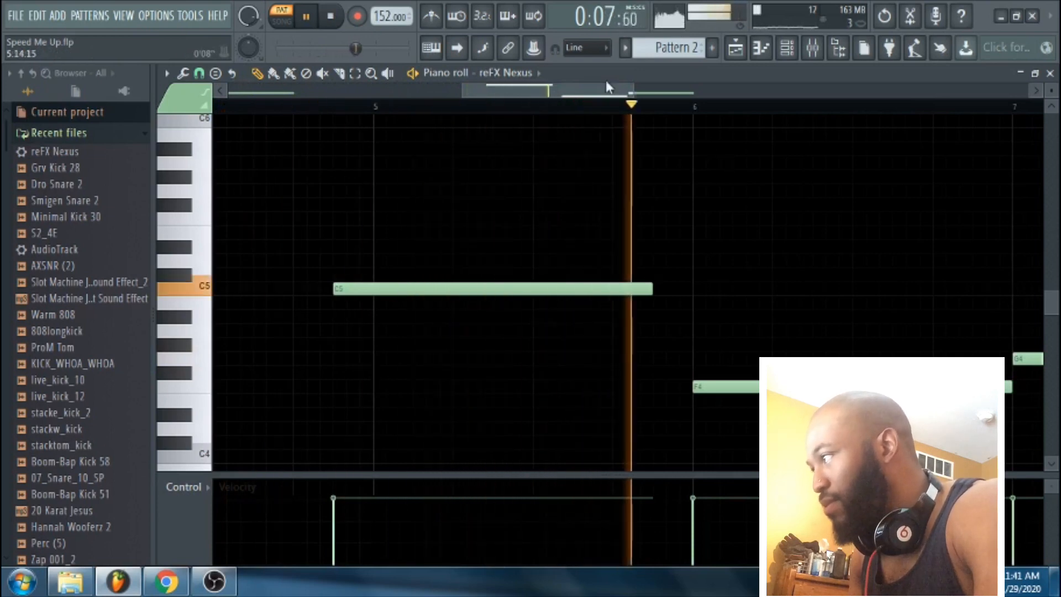
# Step: Shift the F4 and G4 bass notes two steps earlier, then lengthen the G4 so it ends at bar 8
pyautogui.press('space')
pyautogui.moveTo(733, 388); pyautogui.dragTo(681, 398)
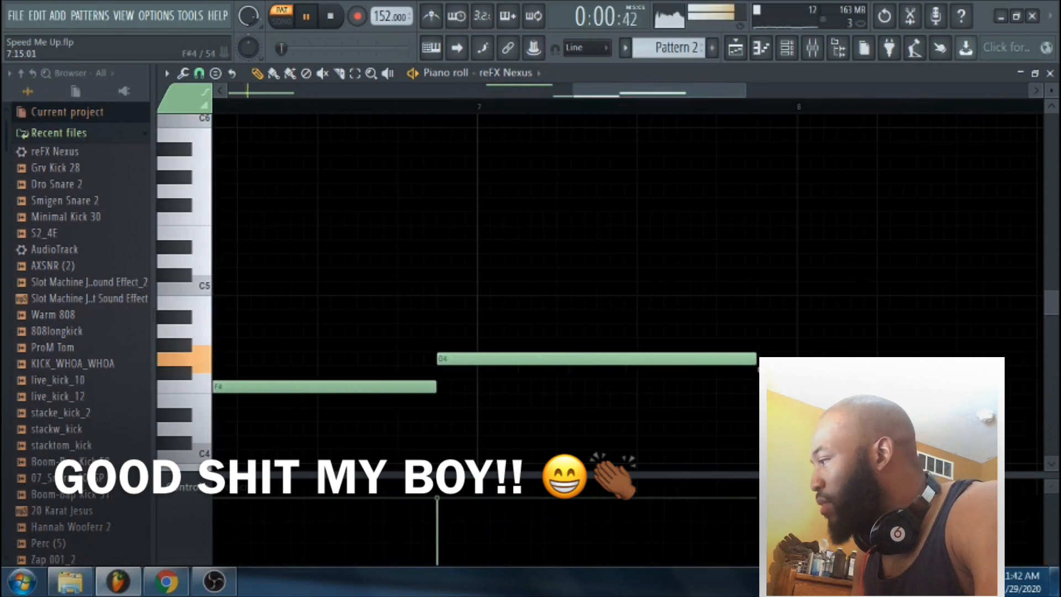
pyautogui.click(758, 371)
pyautogui.rightClick(755, 370)
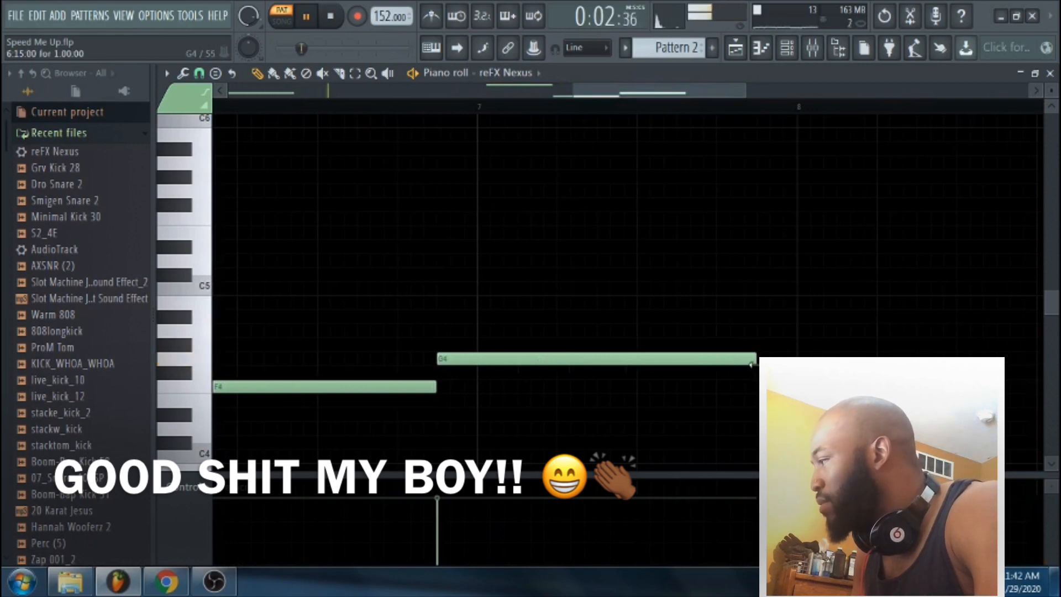
pyautogui.moveTo(750, 365); pyautogui.dragTo(798, 361)
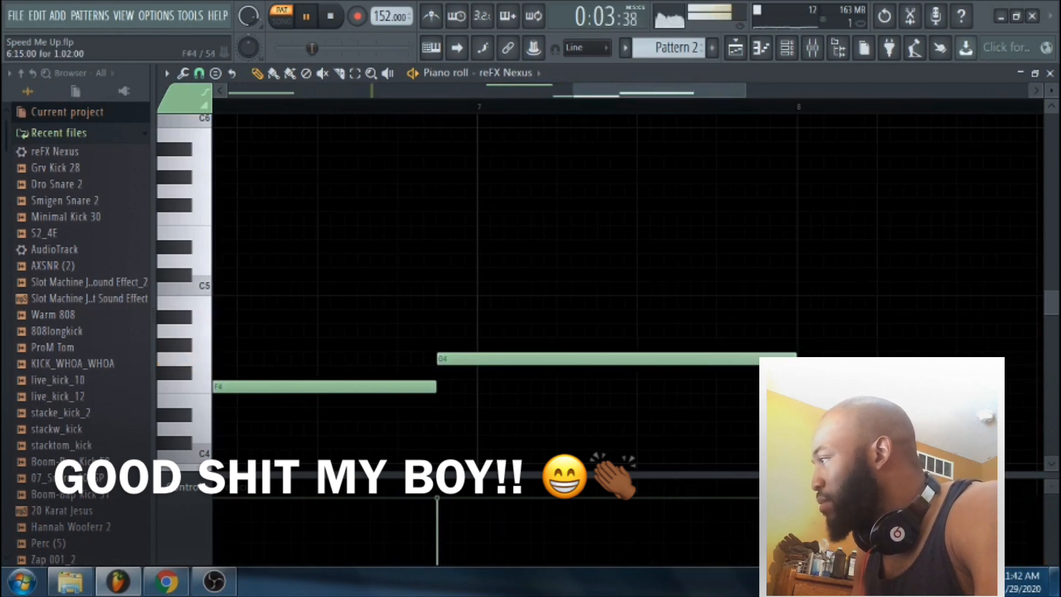
# Step: Stop playback and inspect the Smigen Snare 2 and Dro Snare 2 notes in bar 8 in the piano roll
pyautogui.click(786, 48)
pyautogui.press('space')
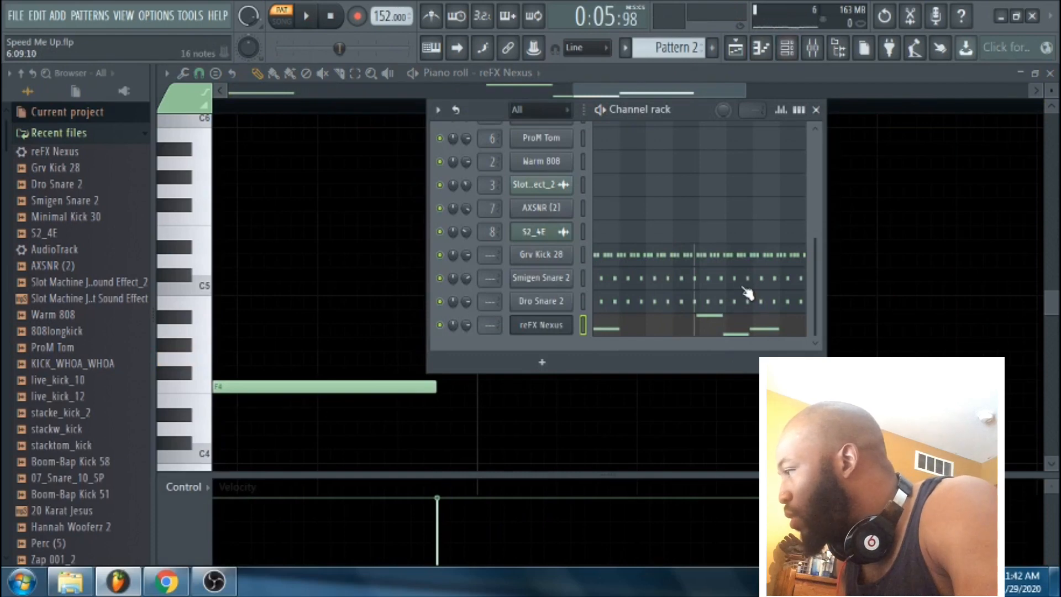
pyautogui.click(751, 282)
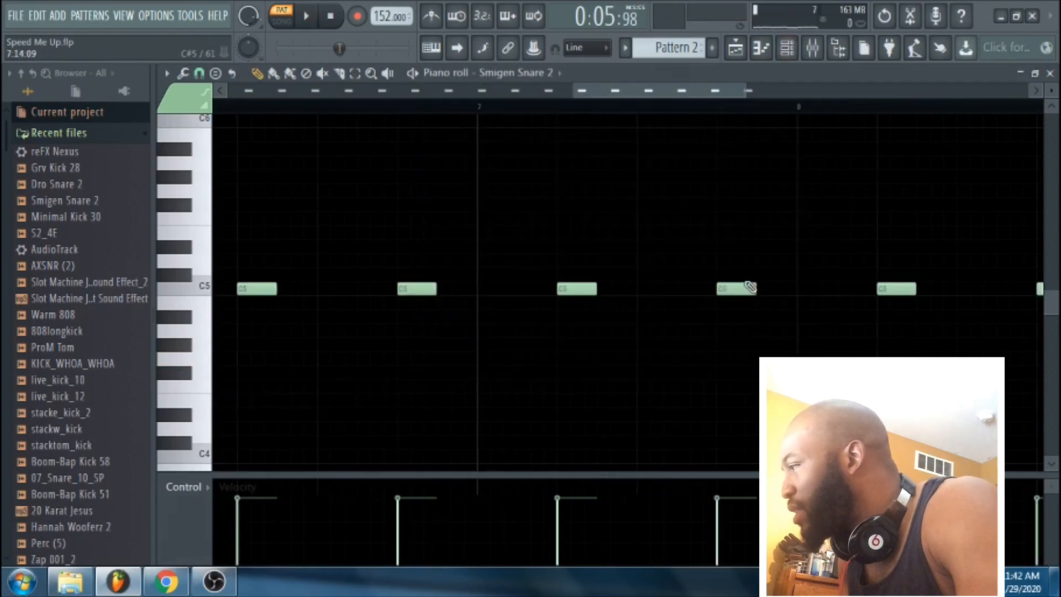
pyautogui.moveTo(584, 94); pyautogui.dragTo(761, 91)
pyautogui.click(787, 50)
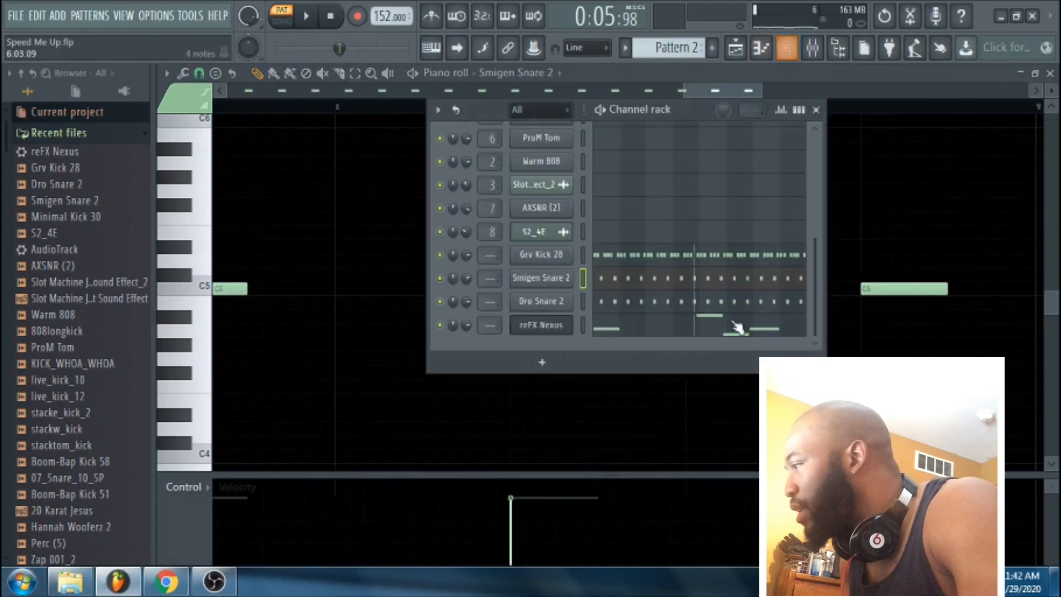
pyautogui.click(752, 308)
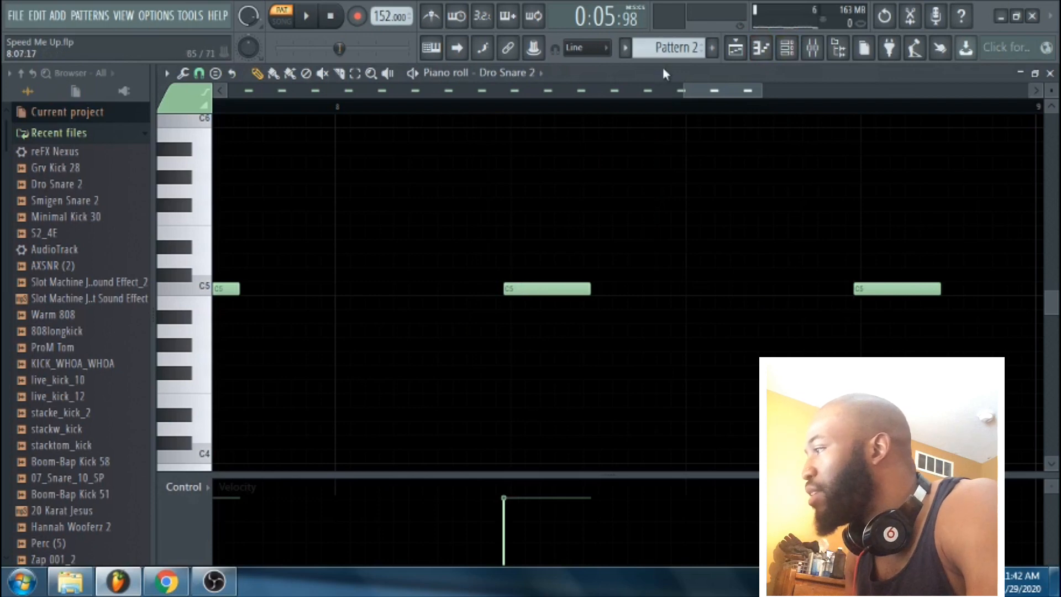
pyautogui.moveTo(706, 97)
pyautogui.mouseDown()
pyautogui.moveTo(733, 98)
pyautogui.moveTo(721, 97)
pyautogui.mouseUp()
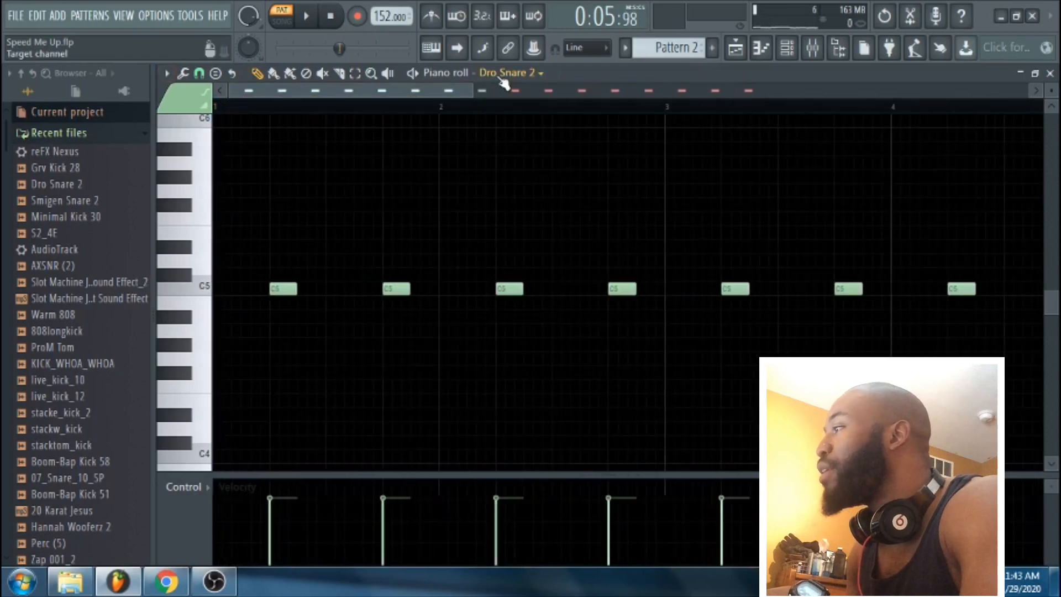
# Step: Return to the playlist arrangement and view it from bar 1 up to the Pattern 2 clip on Track 4
pyautogui.moveTo(474, 90); pyautogui.dragTo(814, 91)
pyautogui.click(814, 57)
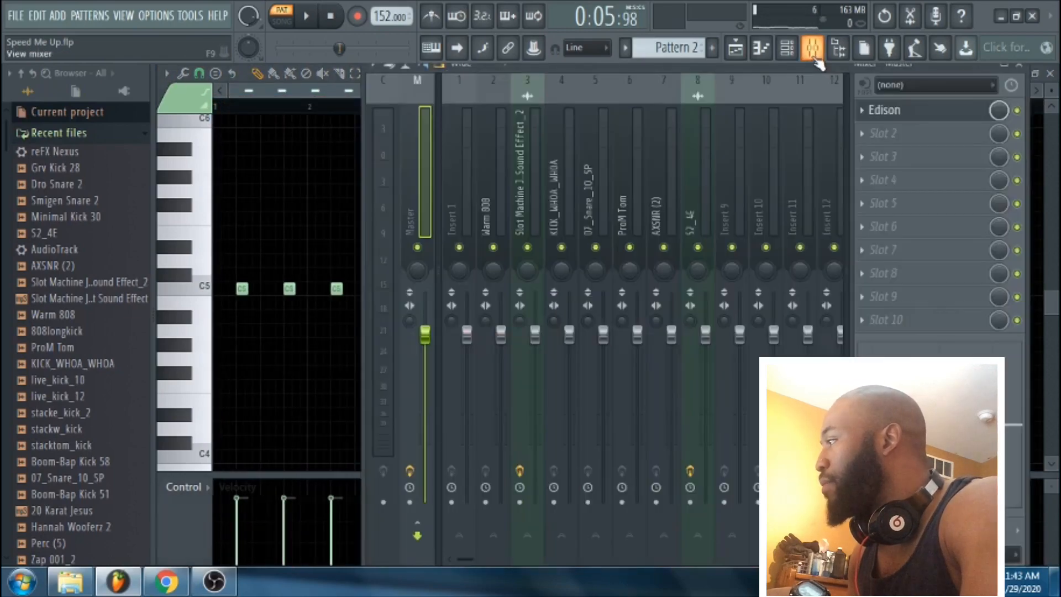
pyautogui.click(813, 52)
pyautogui.click(787, 48)
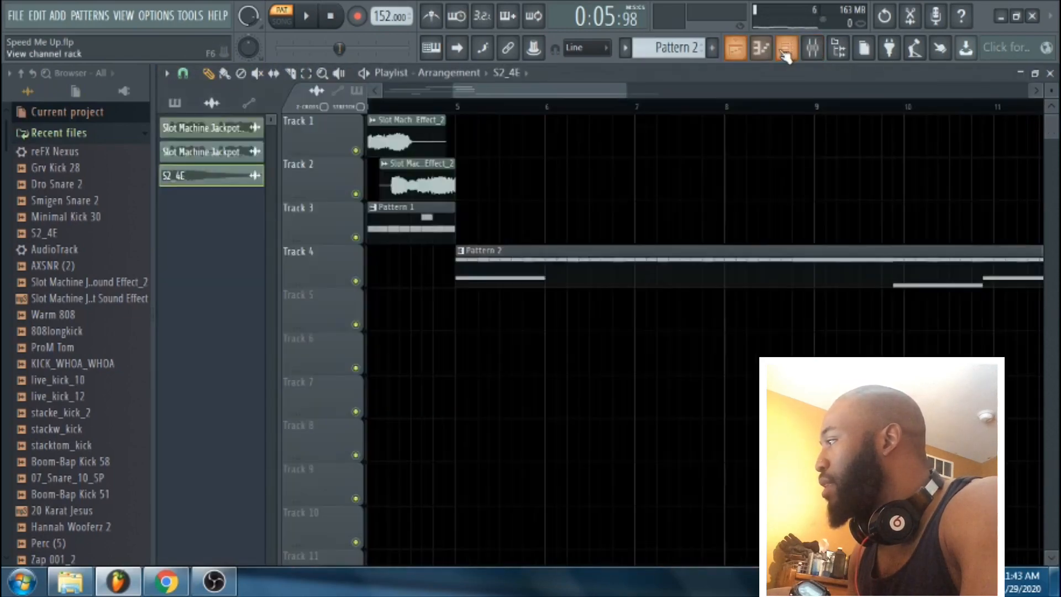
pyautogui.moveTo(594, 94); pyautogui.dragTo(555, 94)
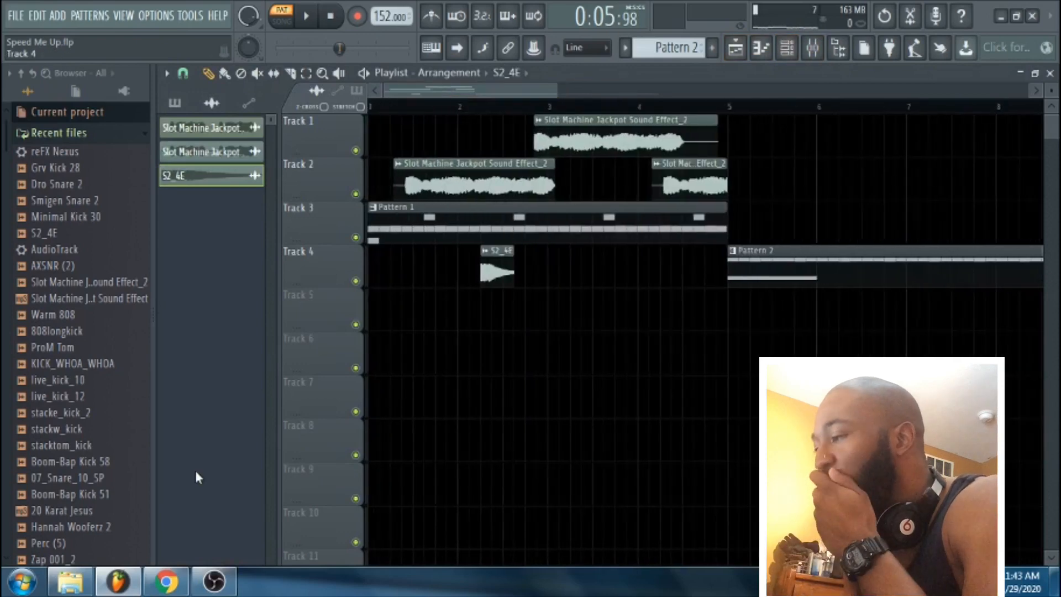
# Step: Switch to Spotify, replay the opening of "Speed Me Up" up to about 0:20, pause it and return to FL Studio
pyautogui.click(166, 581)
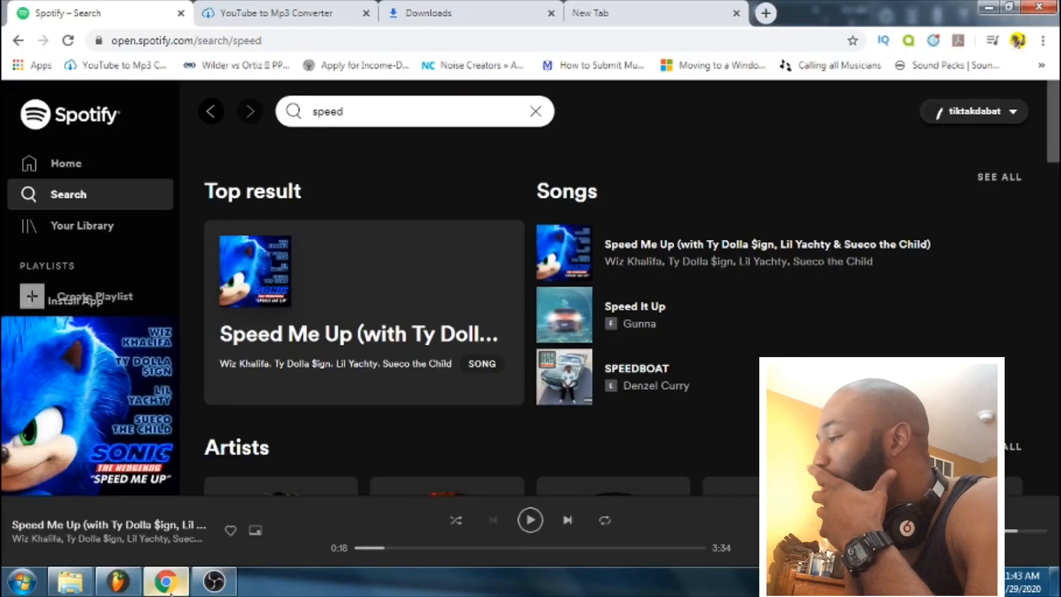
pyautogui.click(359, 547)
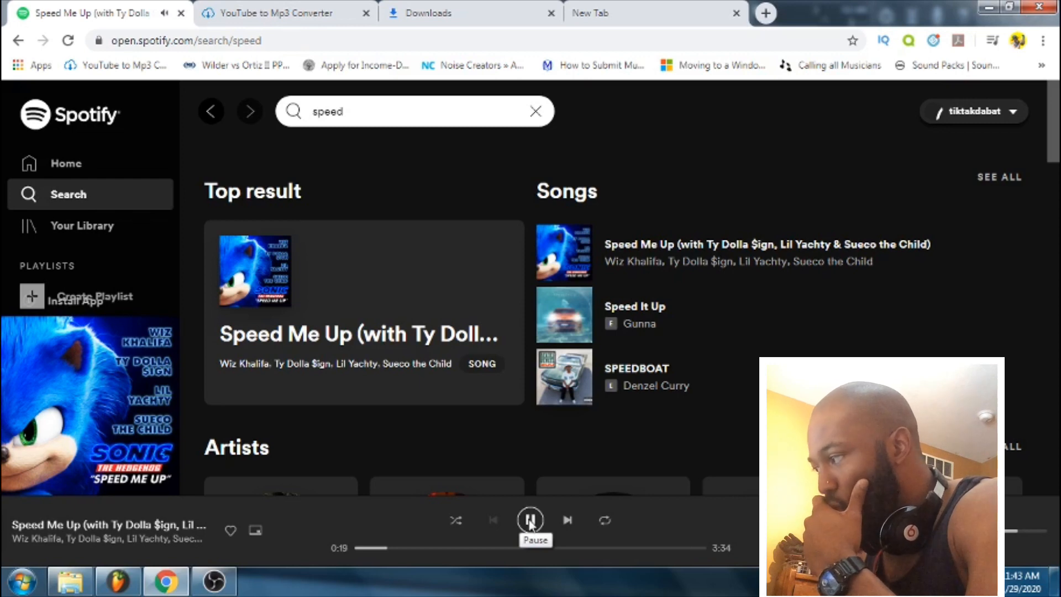
pyautogui.click(529, 522)
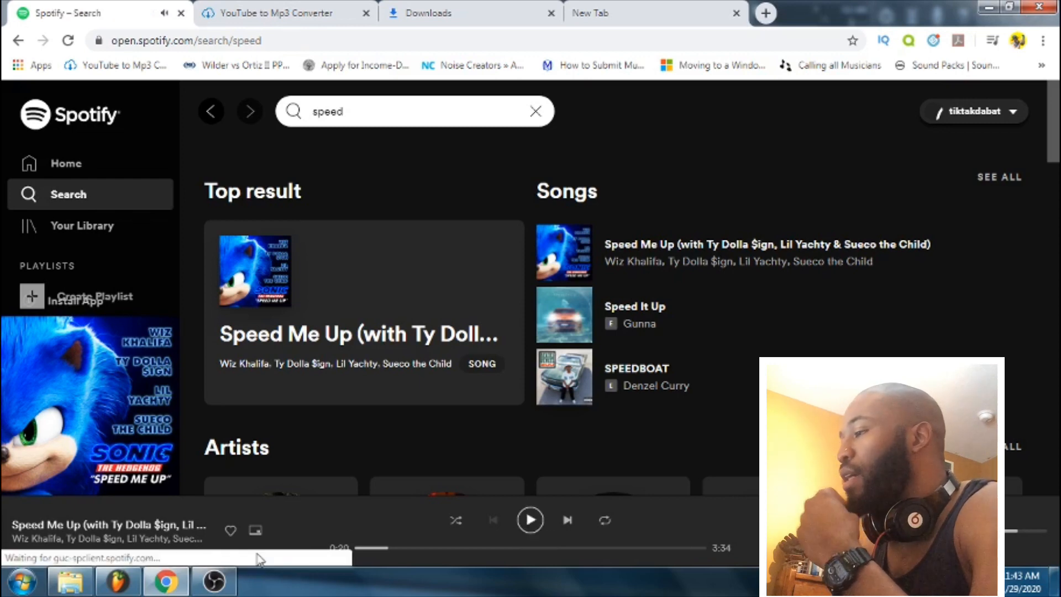
pyautogui.click(123, 584)
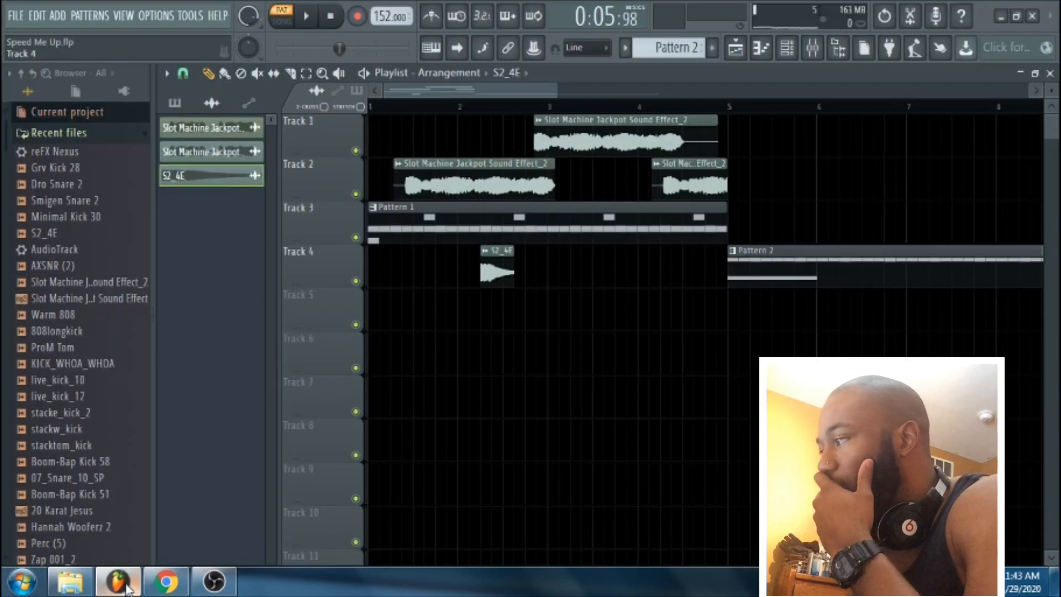
# Step: Open the reFX Nexus channel's instrument window and raise the delay mix of BA Basic Saw Open to 23
pyautogui.click(790, 53)
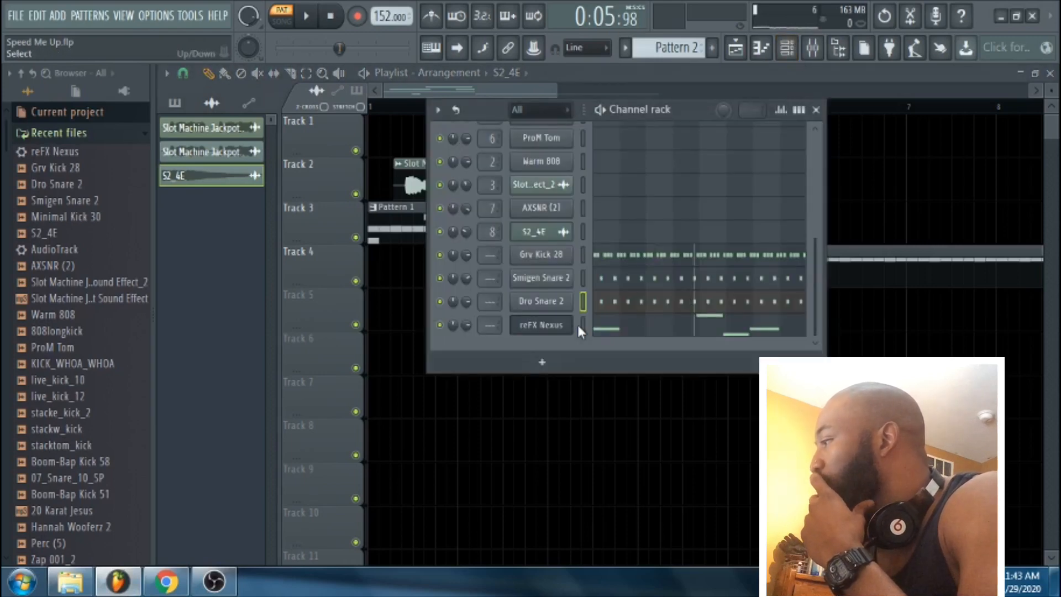
pyautogui.click(559, 329)
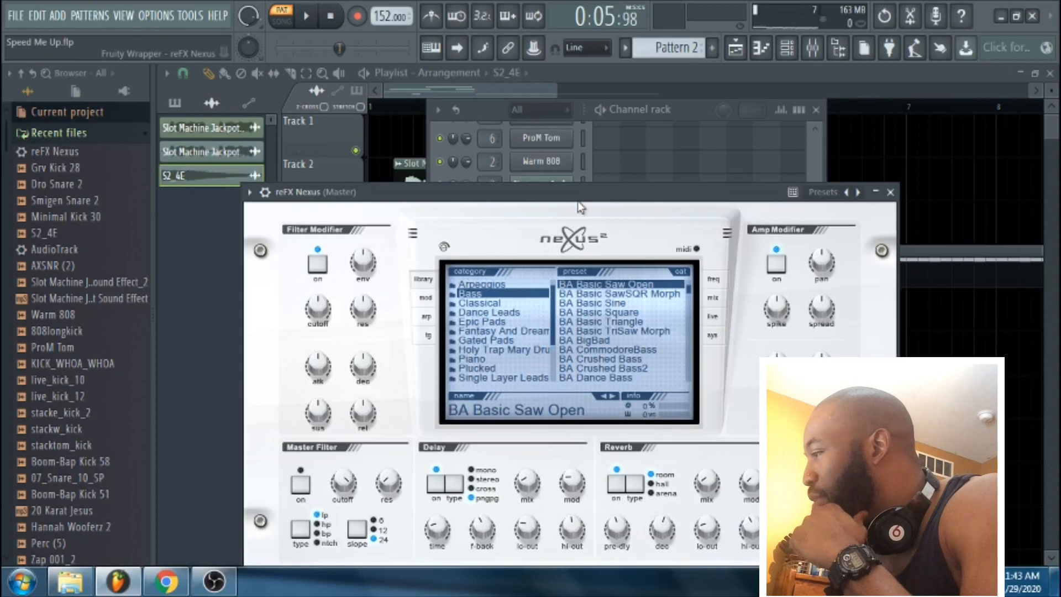
pyautogui.moveTo(578, 201); pyautogui.dragTo(566, 148)
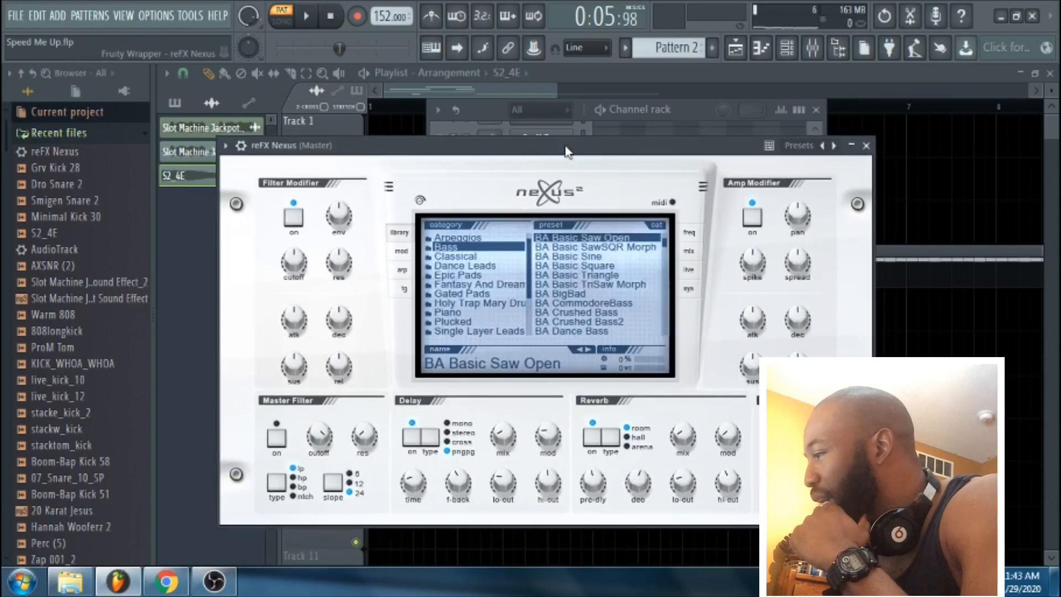
pyautogui.moveTo(497, 440)
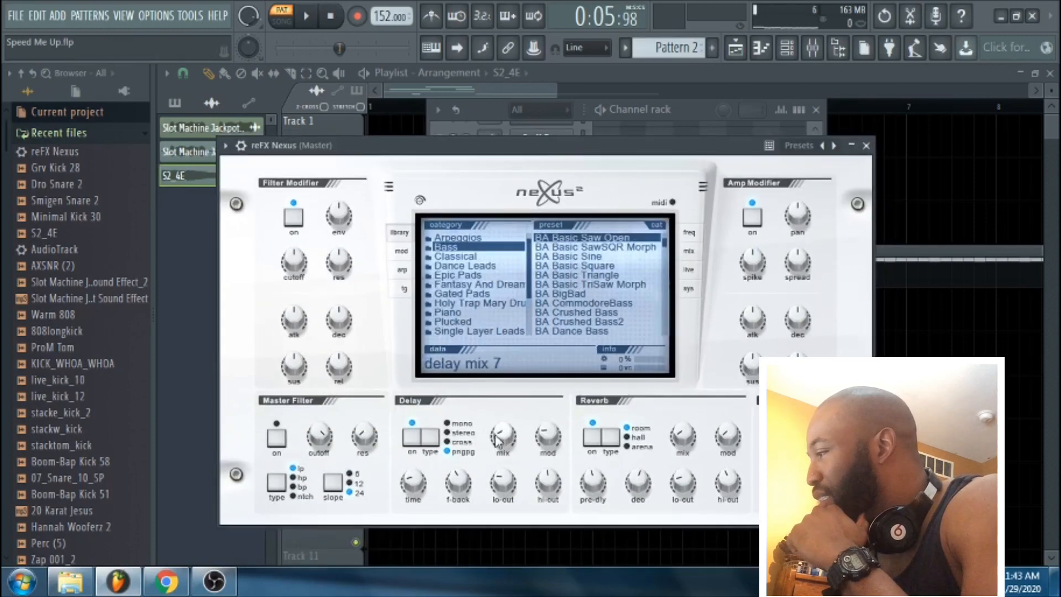
pyautogui.moveTo(495, 415); pyautogui.dragTo(497, 419)
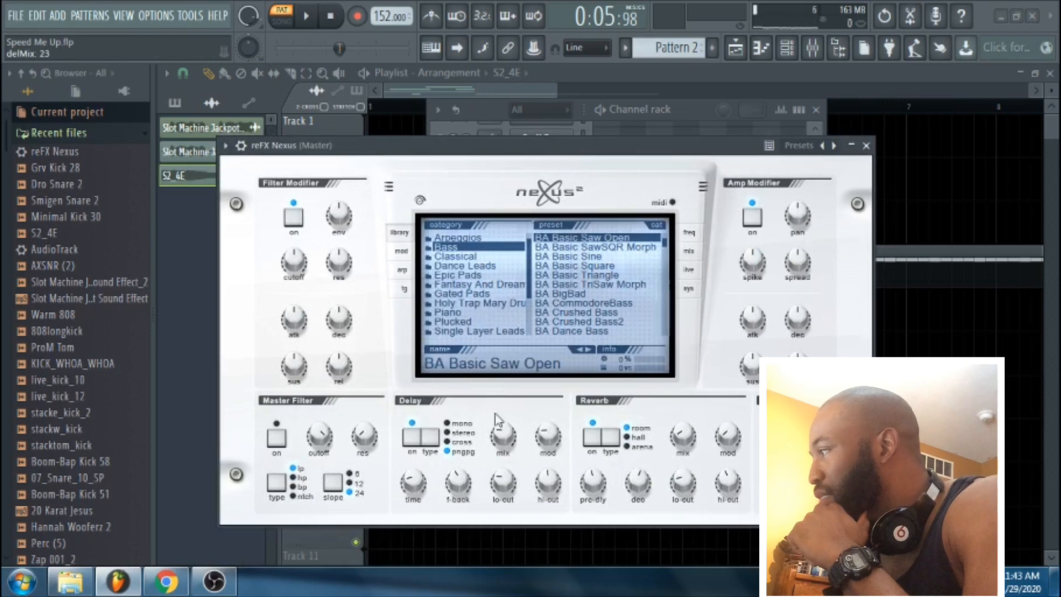
# Step: Set the reFX Nexus channel volume to 67% in the channel rack while playing Pattern 2, and stop playback
pyautogui.click(673, 112)
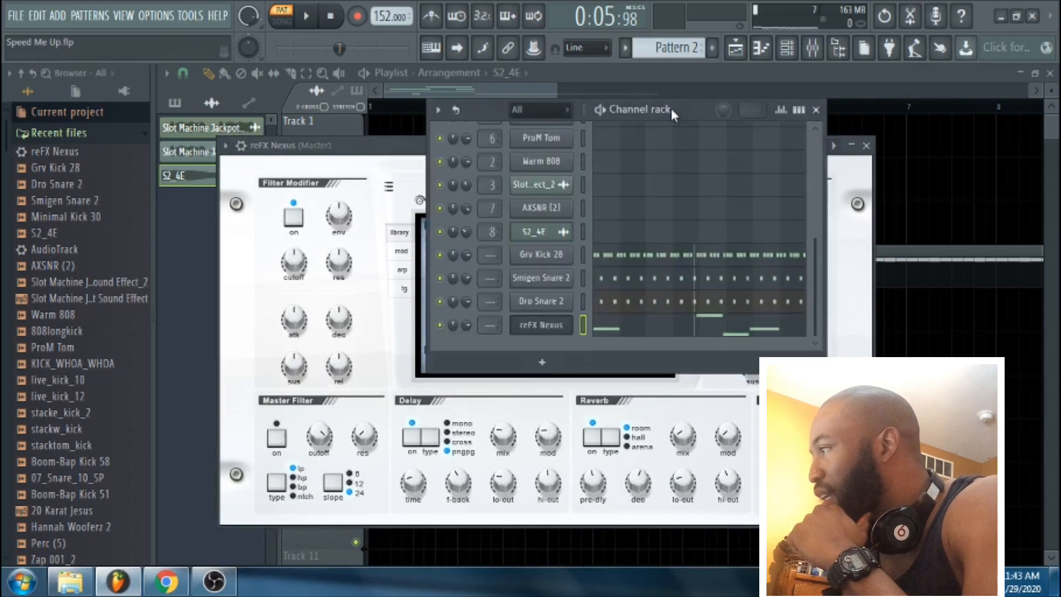
pyautogui.click(308, 18)
pyautogui.click(334, 18)
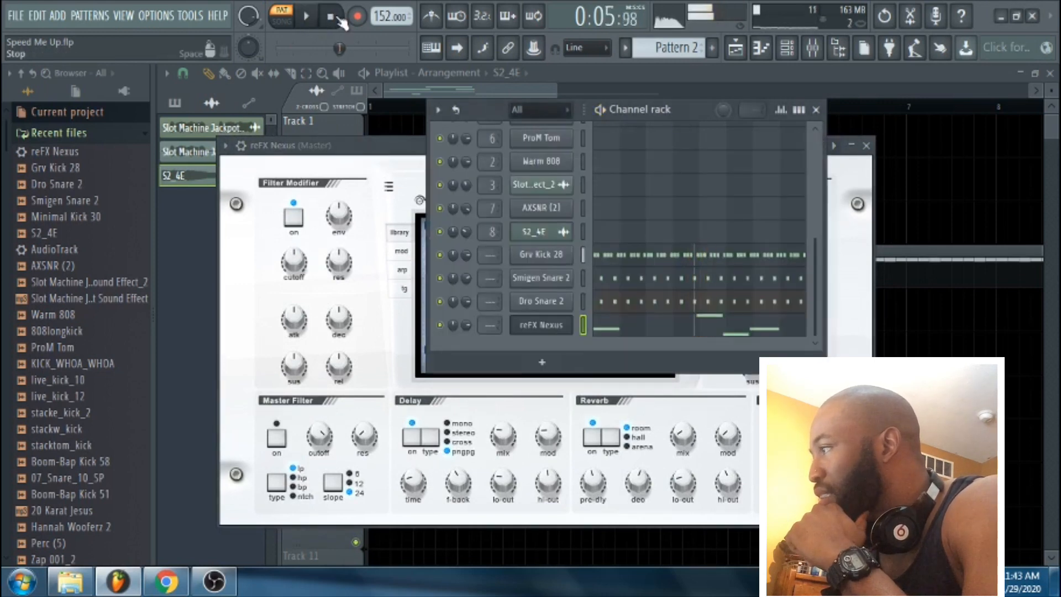
pyautogui.click(321, 16)
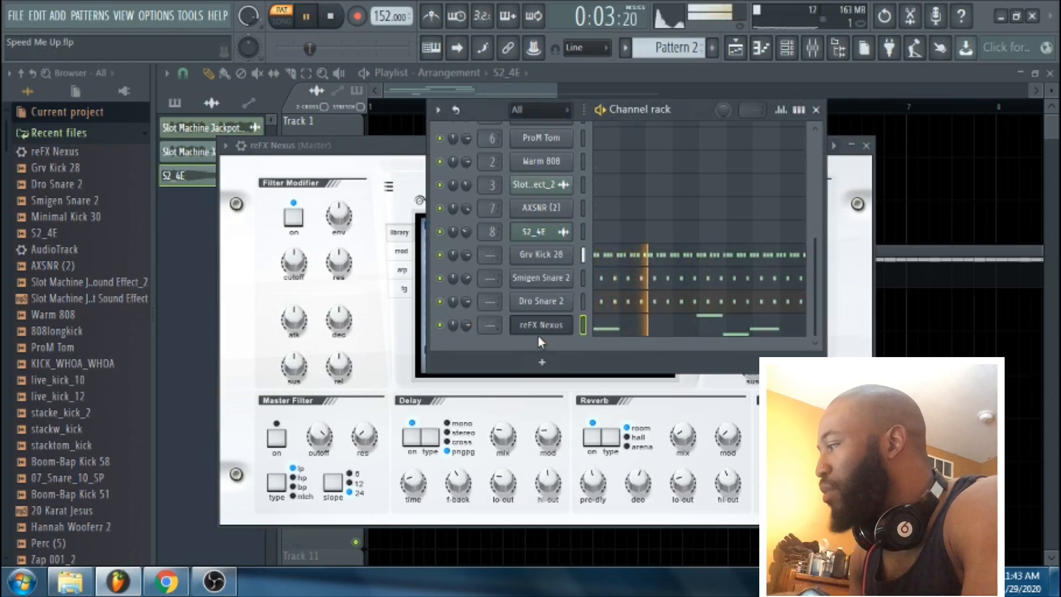
pyautogui.moveTo(465, 327)
pyautogui.mouseDown()
pyautogui.moveTo(465, 336)
pyautogui.moveTo(466, 327)
pyautogui.mouseUp()
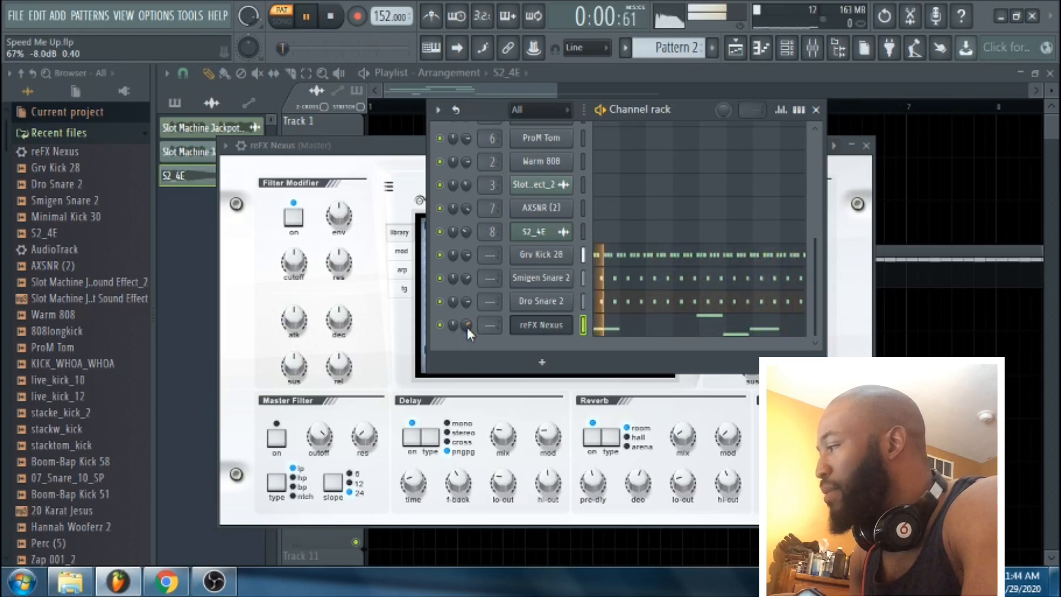
pyautogui.press('space')
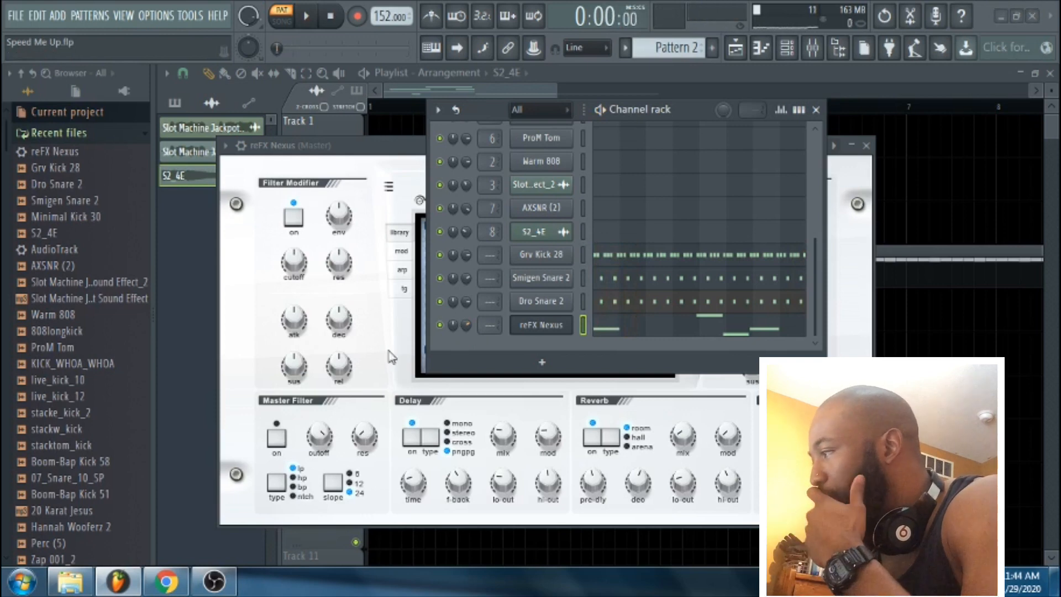
# Step: Examine the mix page and the frequency analyzer of the reFX Nexus bass preset
pyautogui.click(403, 156)
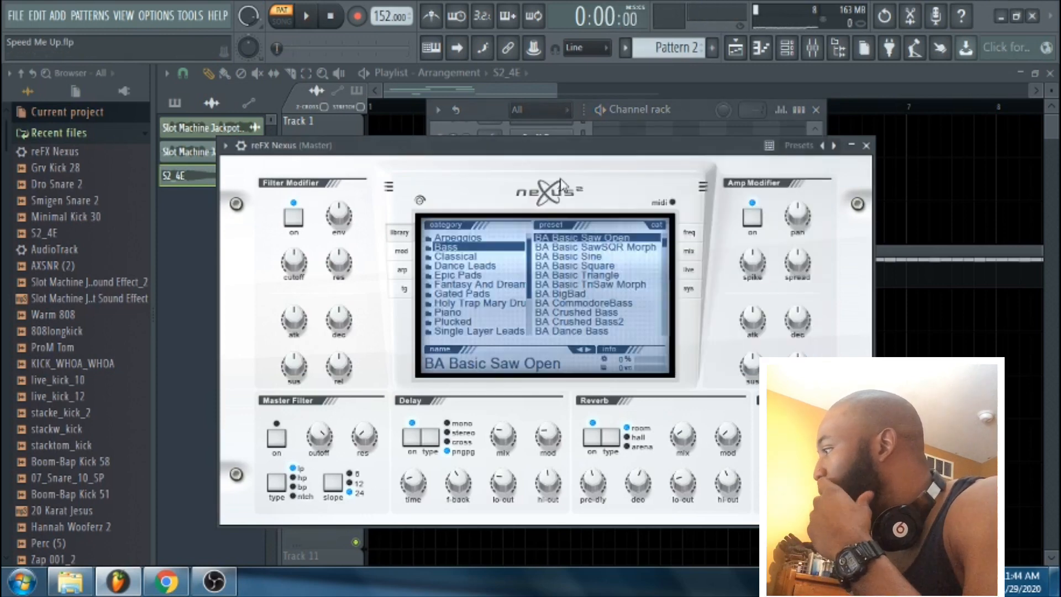
pyautogui.click(693, 252)
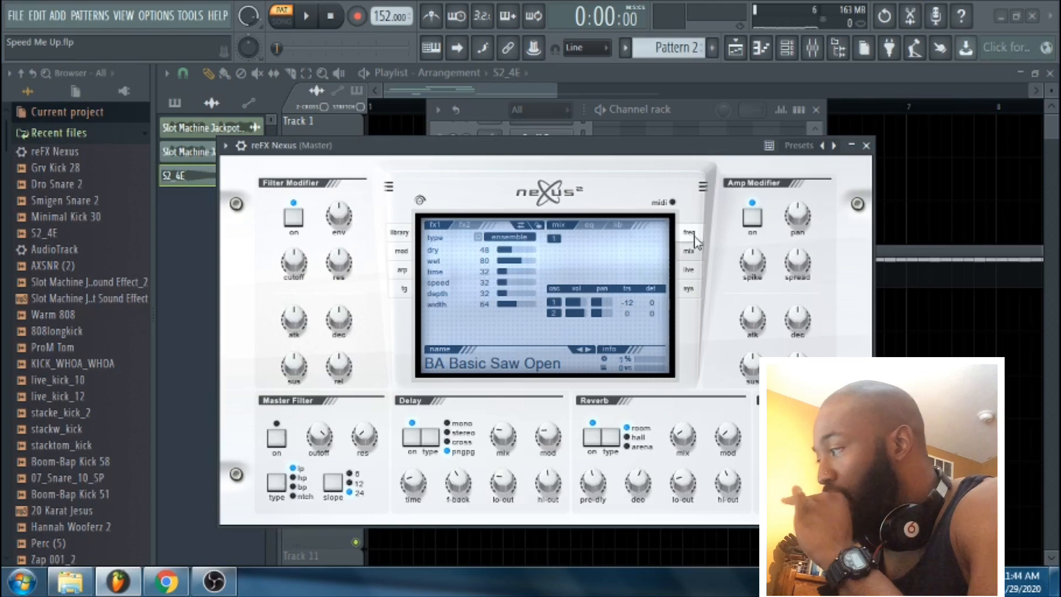
pyautogui.click(691, 234)
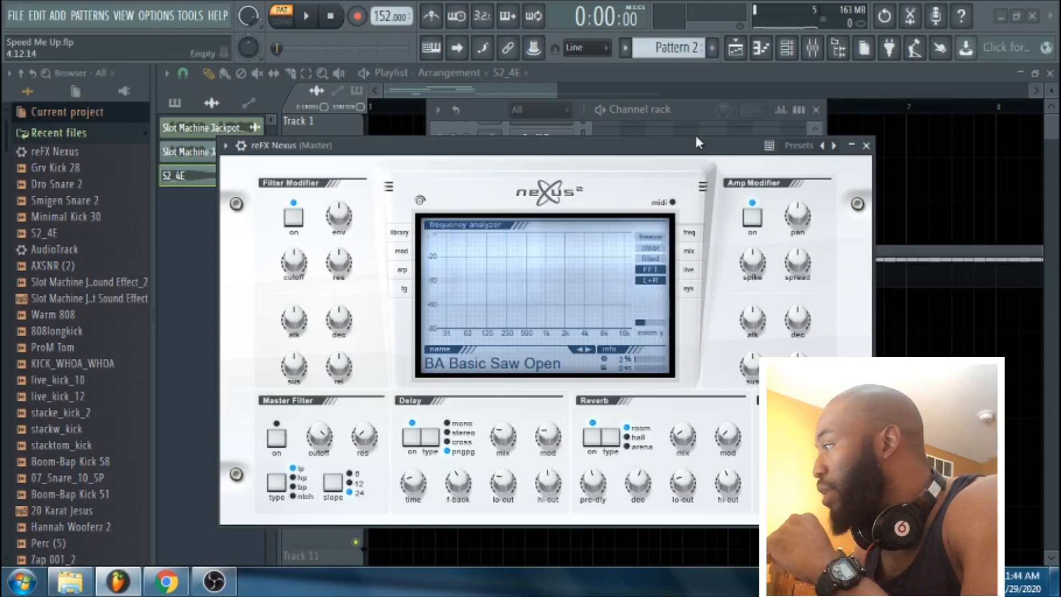
# Step: Open the reFX Nexus piano roll and inspect the channel volume, aftertouch and note pan of the bass notes
pyautogui.click(688, 112)
pyautogui.click(644, 326)
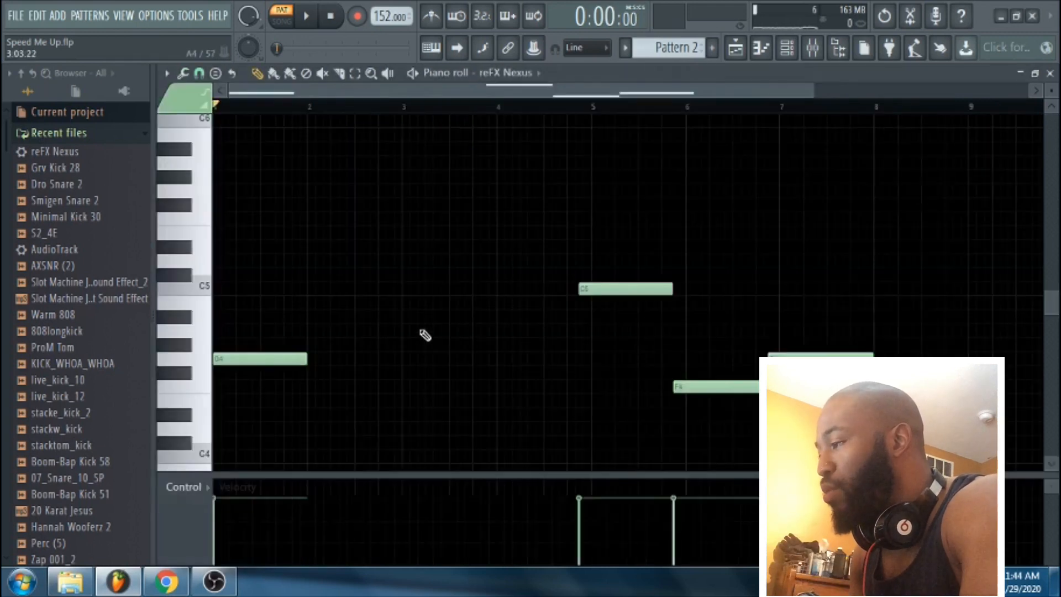
pyautogui.click(206, 495)
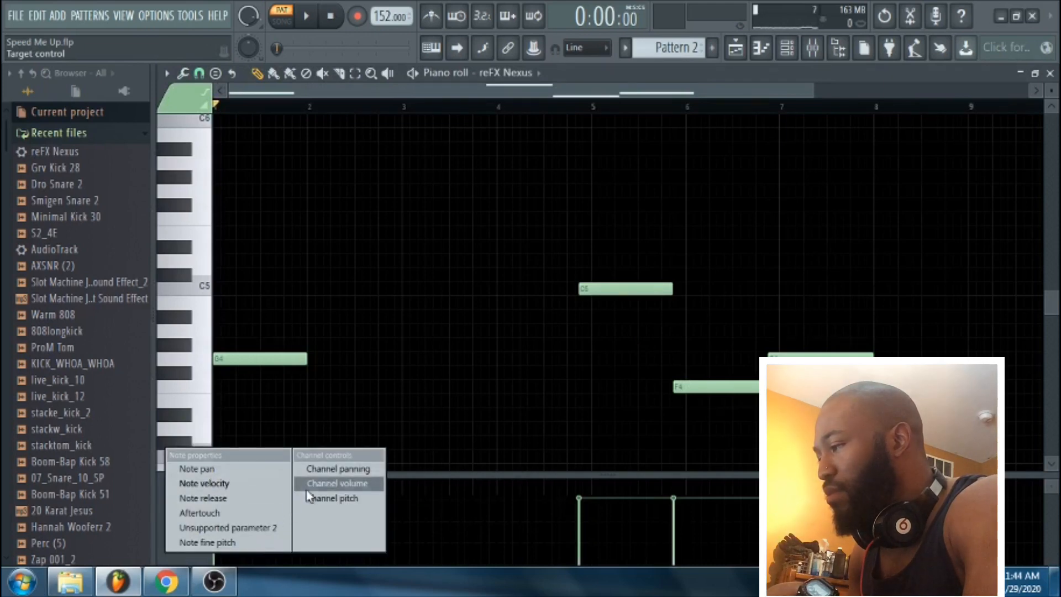
pyautogui.click(360, 485)
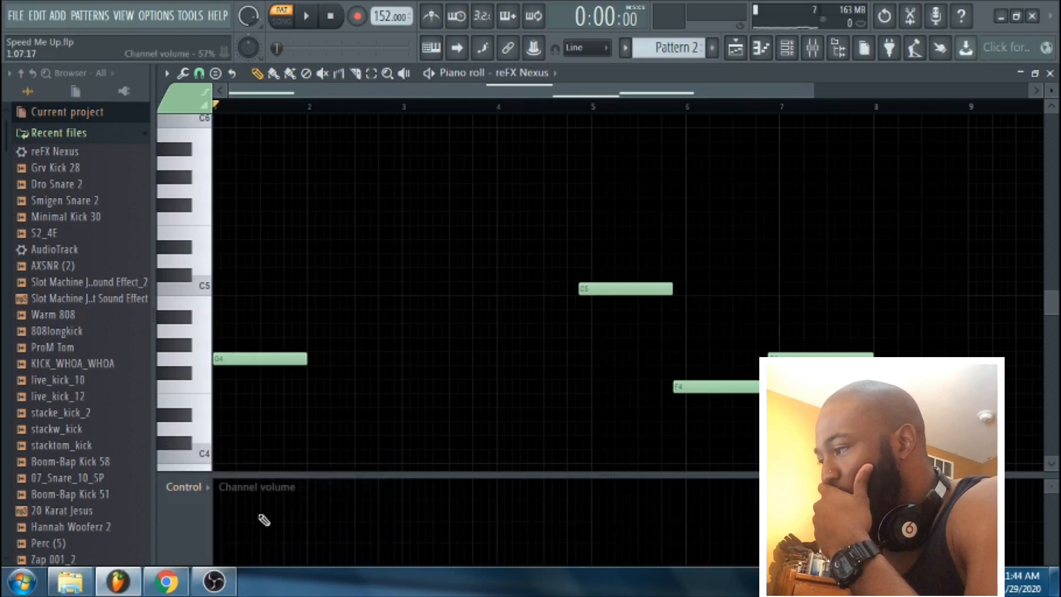
pyautogui.click(197, 490)
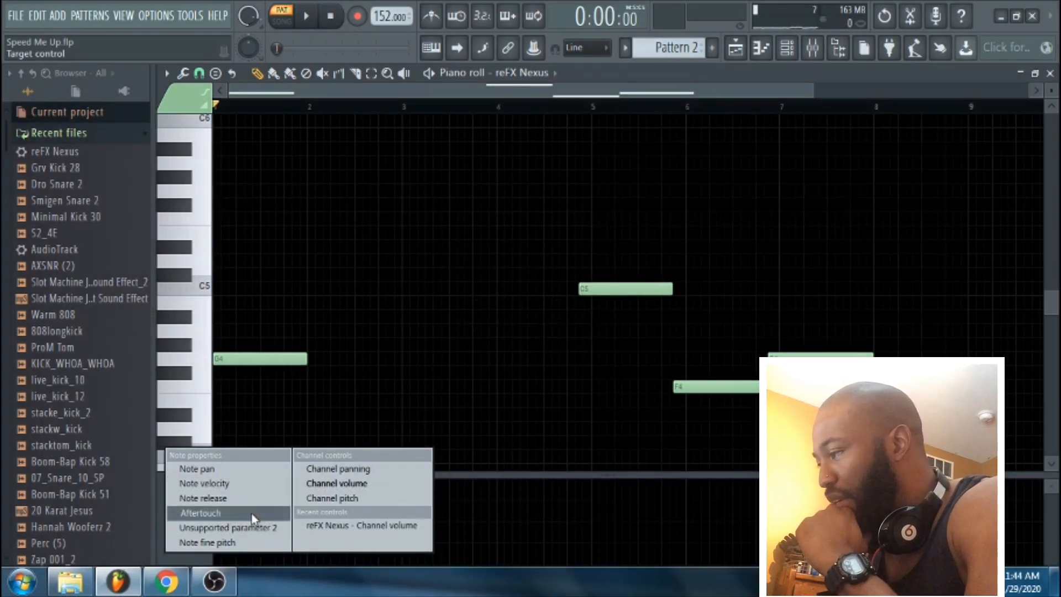
pyautogui.click(252, 512)
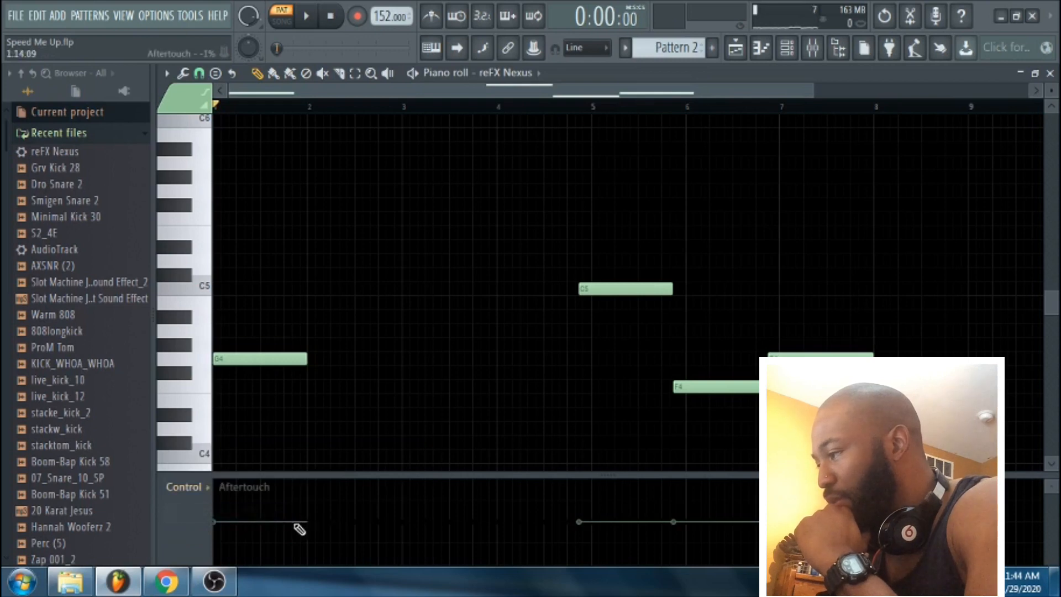
pyautogui.click(185, 487)
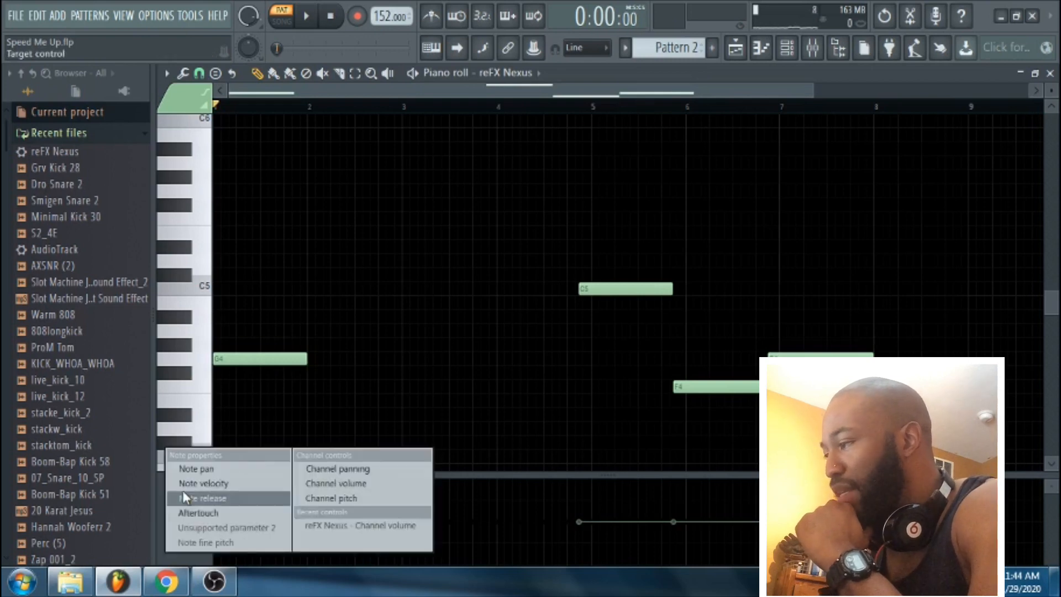
pyautogui.click(232, 475)
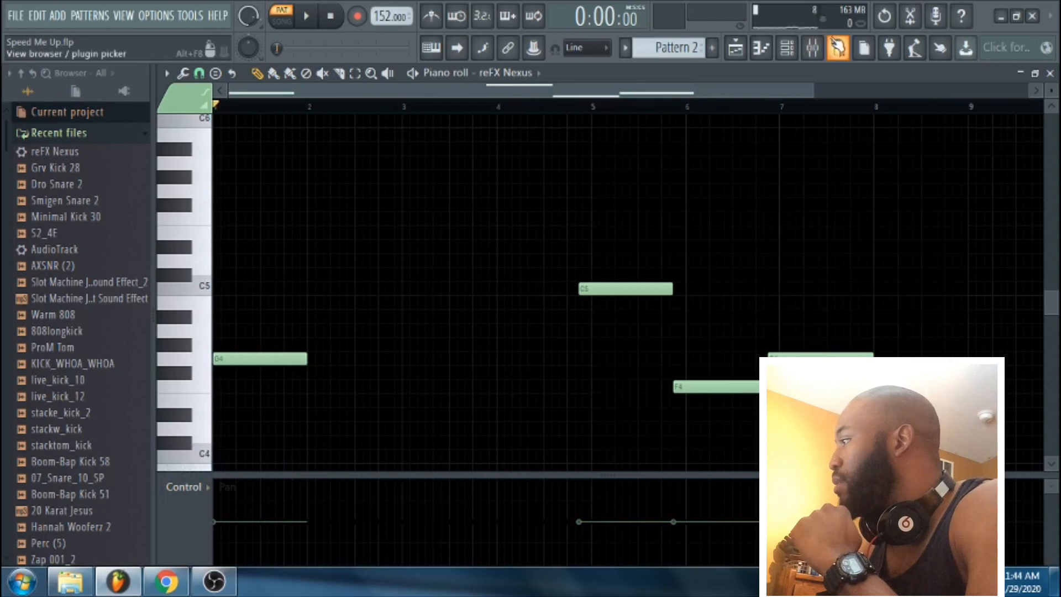
# Step: Route reFX Nexus, Grv Kick 28, Smigen Snare 2 and Dro Snare 2 to mixer tracks 9 to 12
pyautogui.click(786, 47)
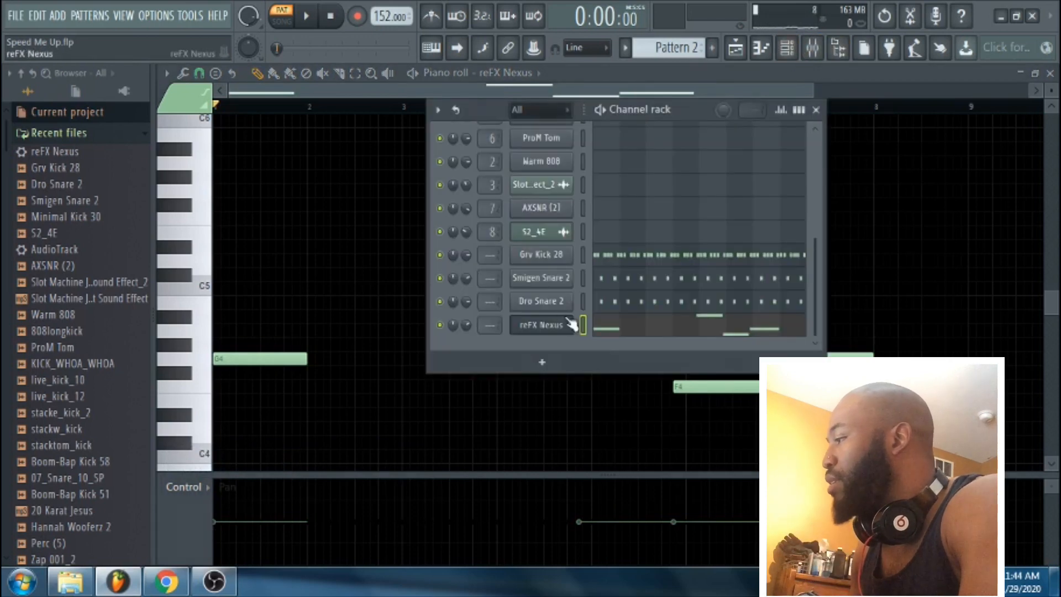
pyautogui.hotkey('ctrl', 'l')
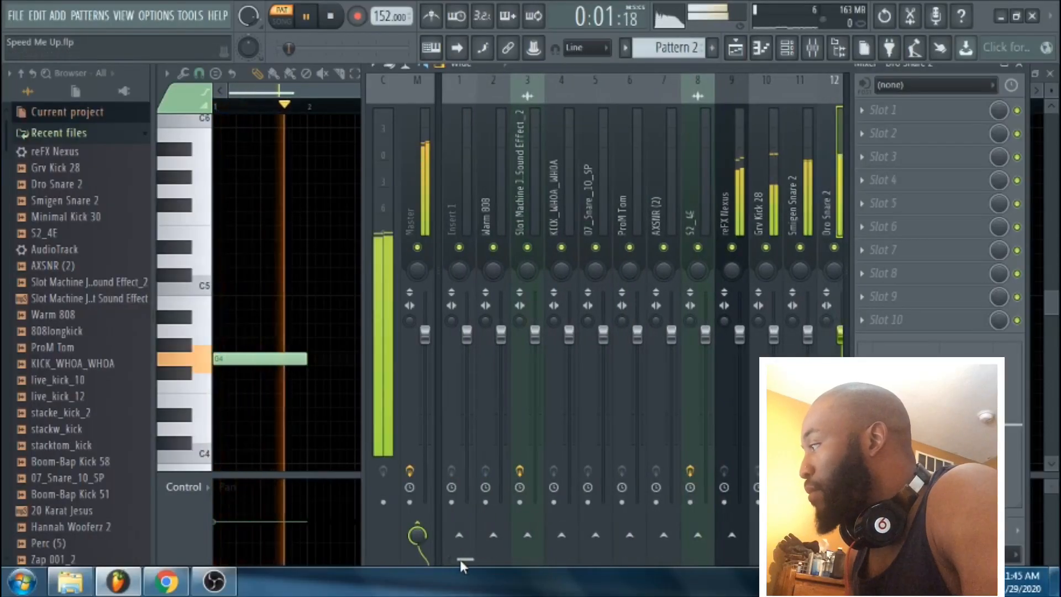
# Step: Select the reFX Nexus mixer track and play Pattern 2 to check the bass level against the kick and snares
pyautogui.moveTo(460, 560); pyautogui.dragTo(484, 554)
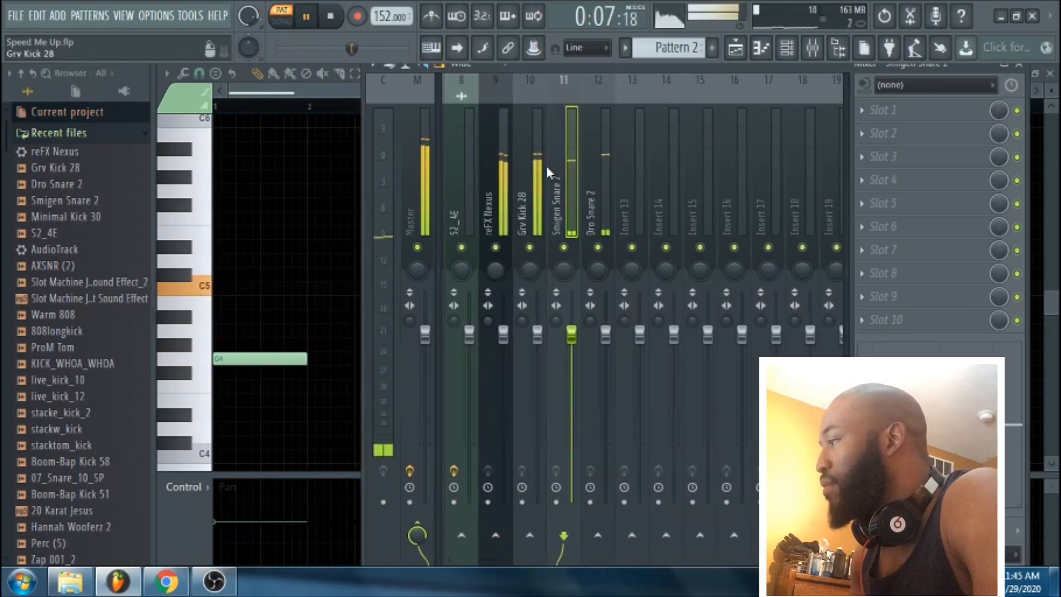
pyautogui.click(509, 187)
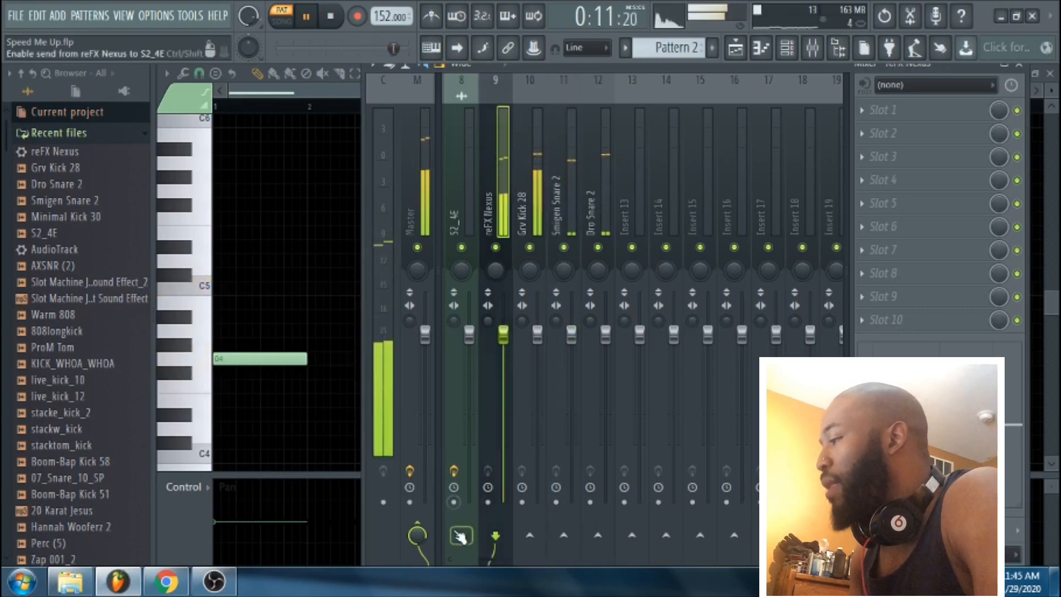
pyautogui.press('space')
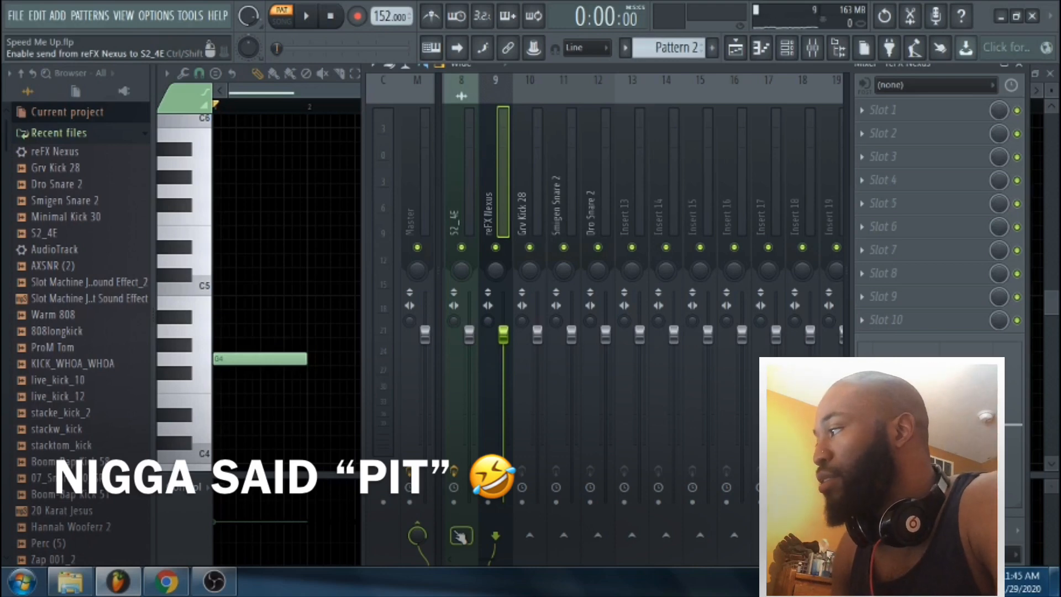
pyautogui.moveTo(570, 63); pyautogui.dragTo(556, 84)
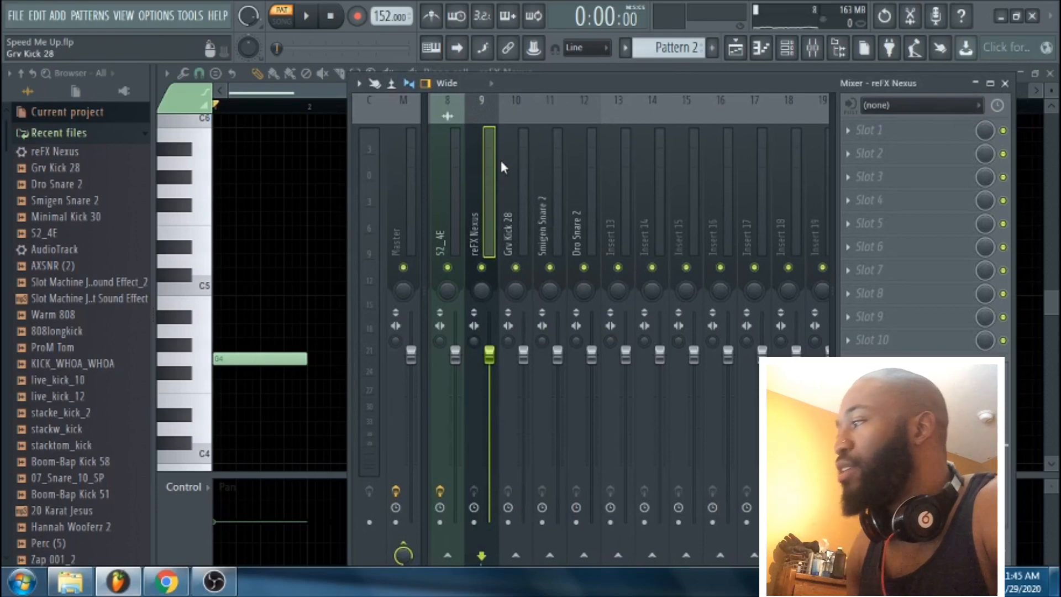
pyautogui.press('space')
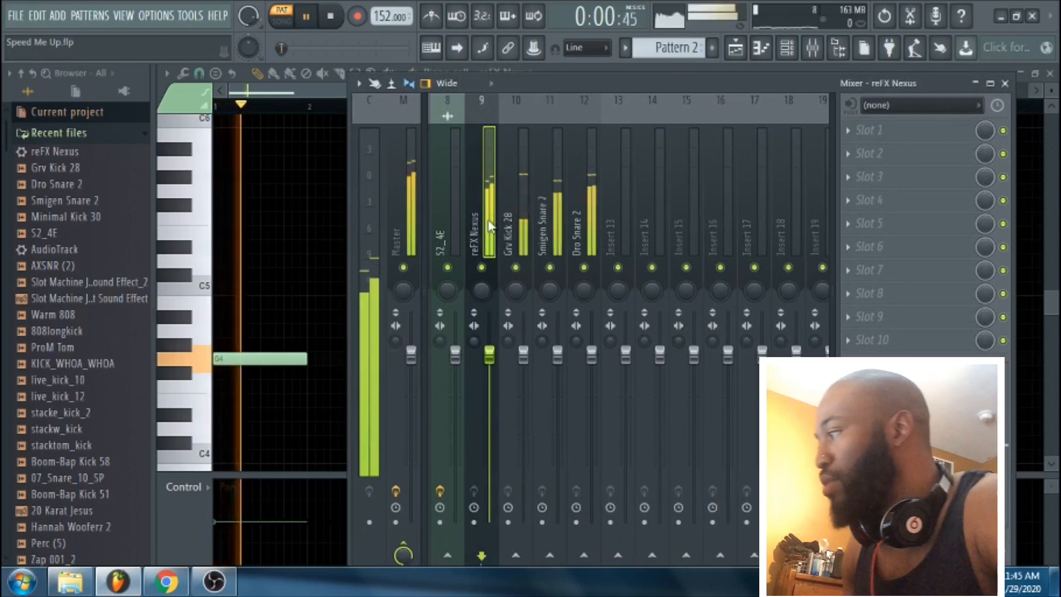
pyautogui.press('space')
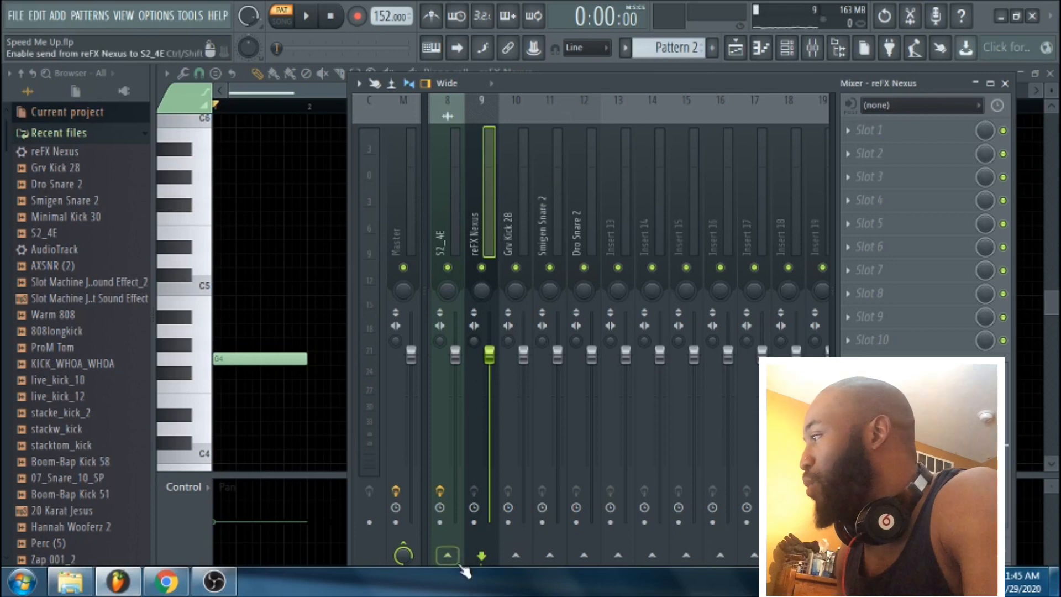
# Step: Bring up the playlist, switch to Spotify in Chrome, and play "Speed Me Up" from 0:07
pyautogui.moveTo(636, 74)
pyautogui.mouseDown()
pyautogui.moveTo(643, 59)
pyautogui.moveTo(640, 88)
pyautogui.mouseUp()
pyautogui.click(735, 49)
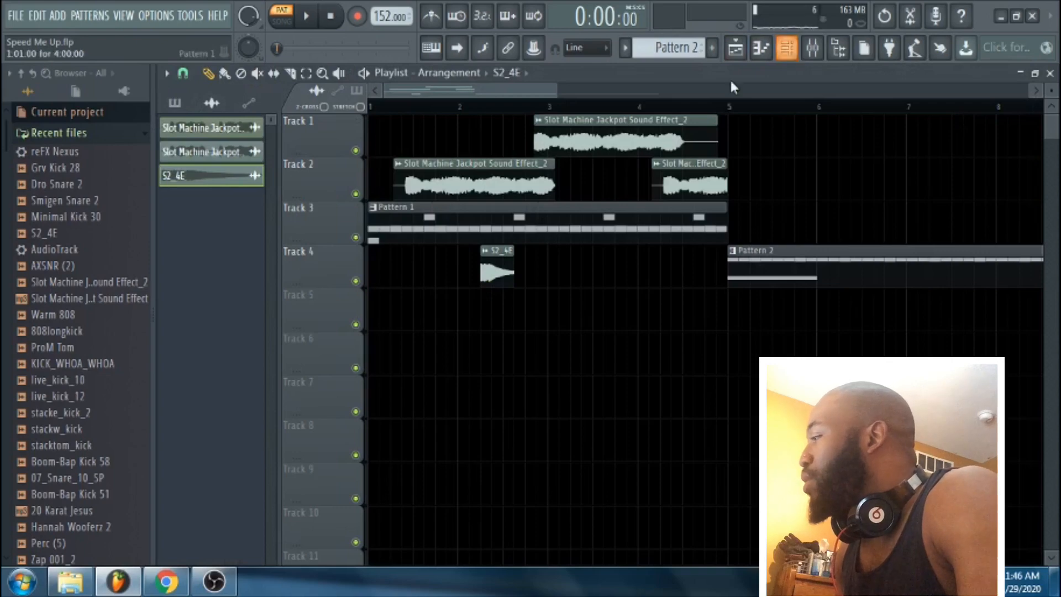
pyautogui.click(161, 578)
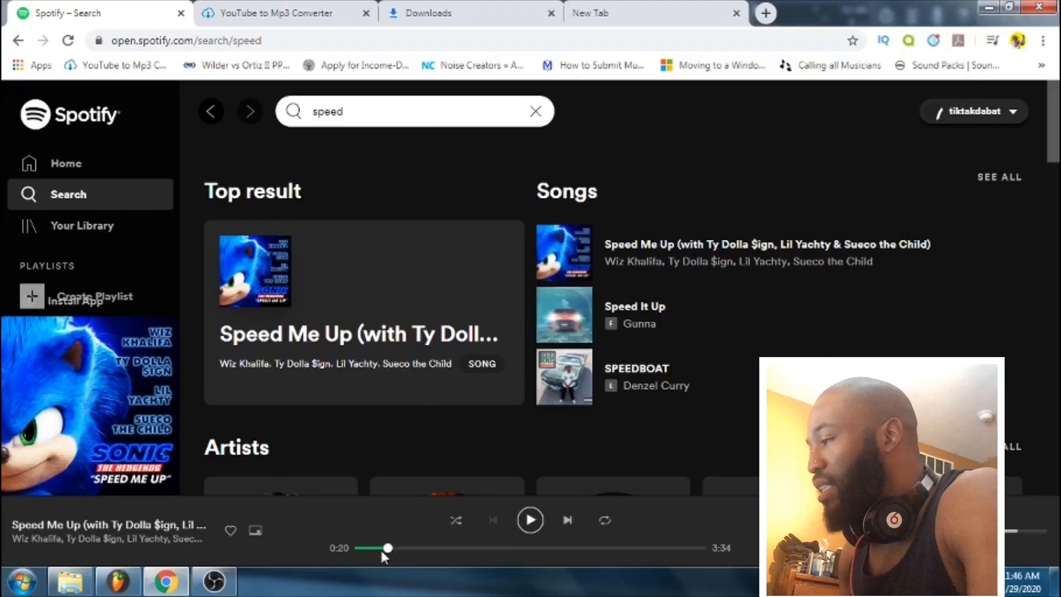
pyautogui.click(368, 549)
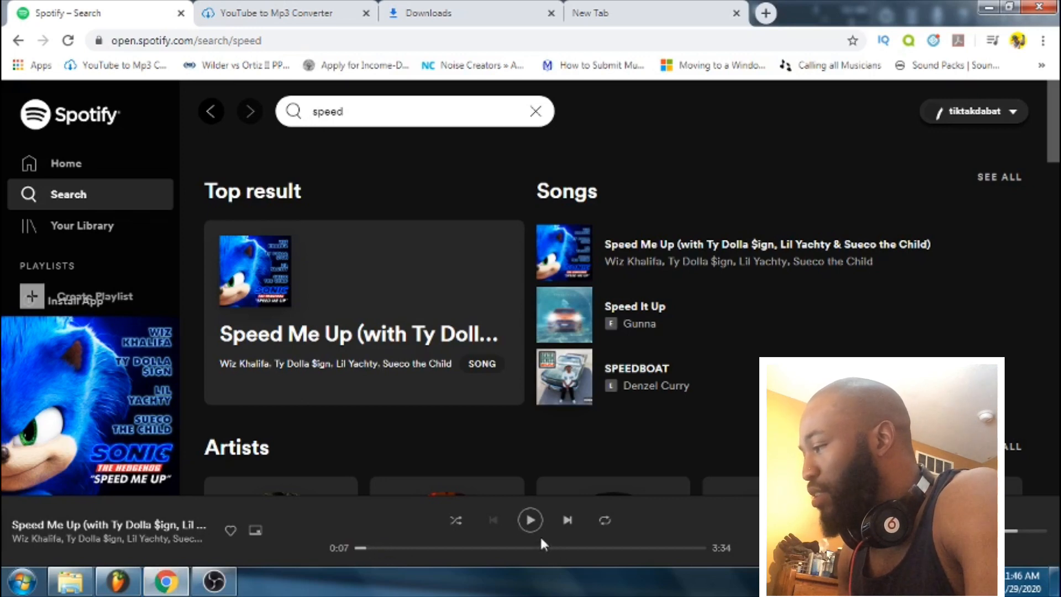
pyautogui.click(532, 522)
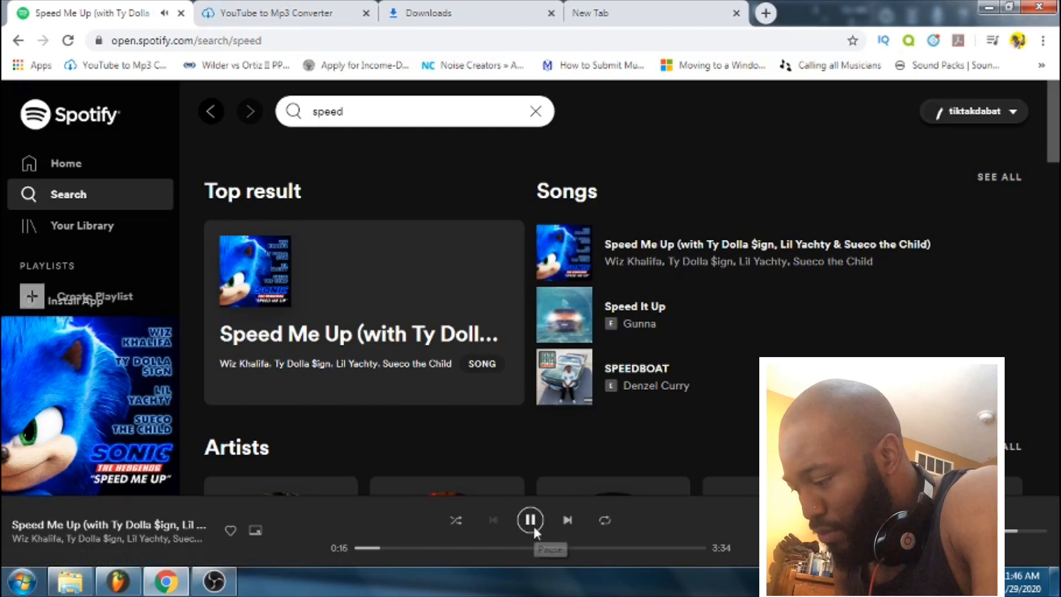
pyautogui.click(531, 521)
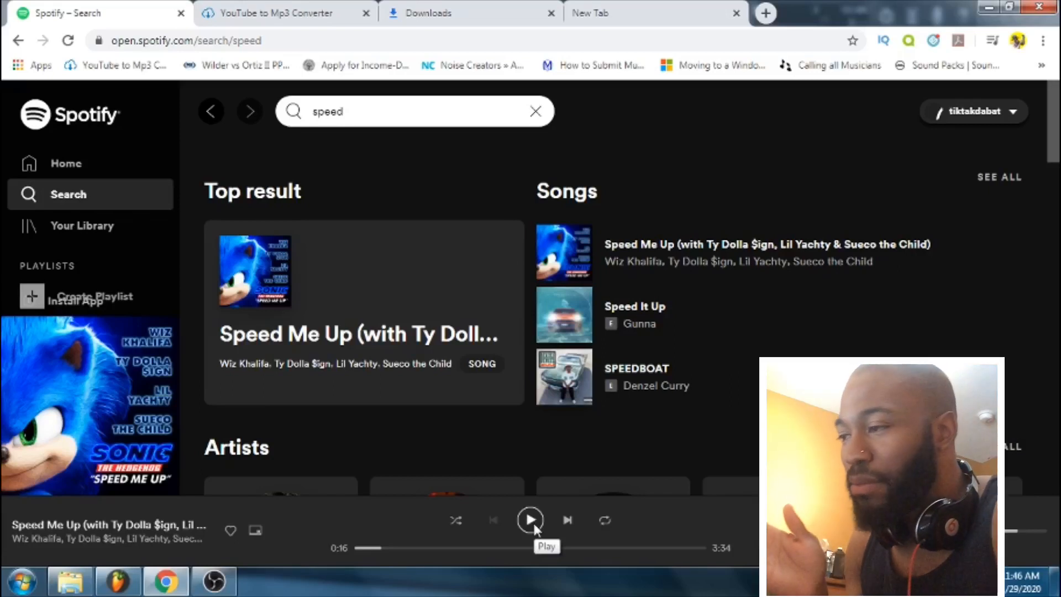
# Step: Replay the intro of "Speed Me Up" from 0:04 and adjust the Spotify player volume
pyautogui.click(370, 548)
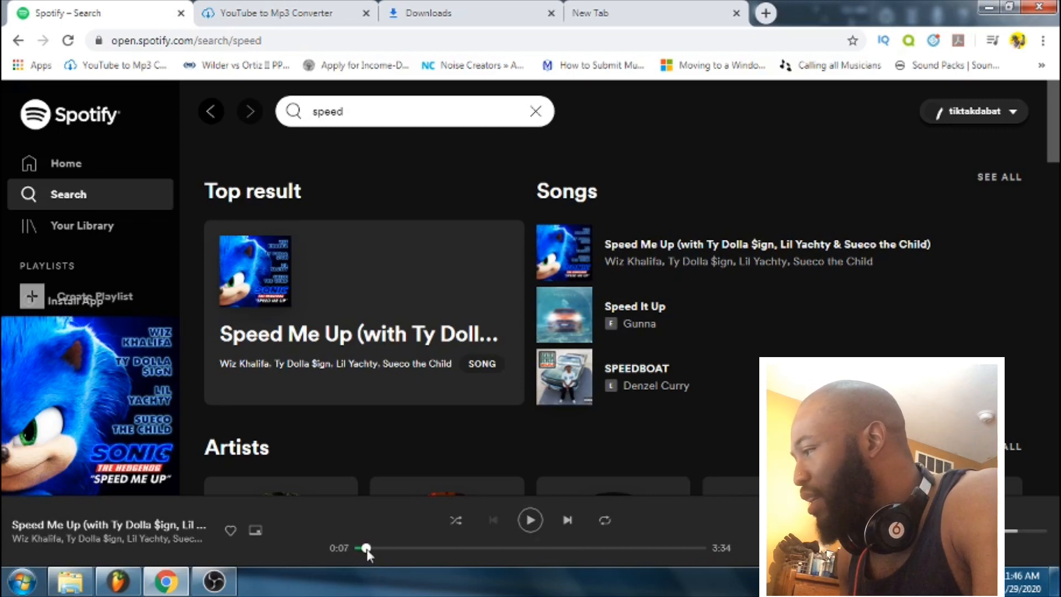
pyautogui.click(362, 548)
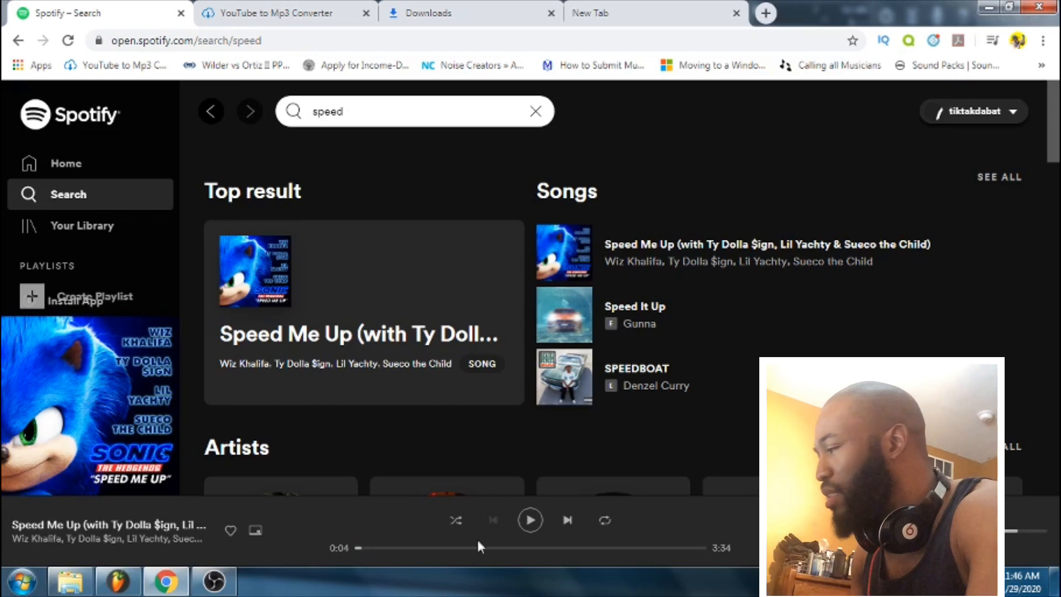
pyautogui.click(531, 520)
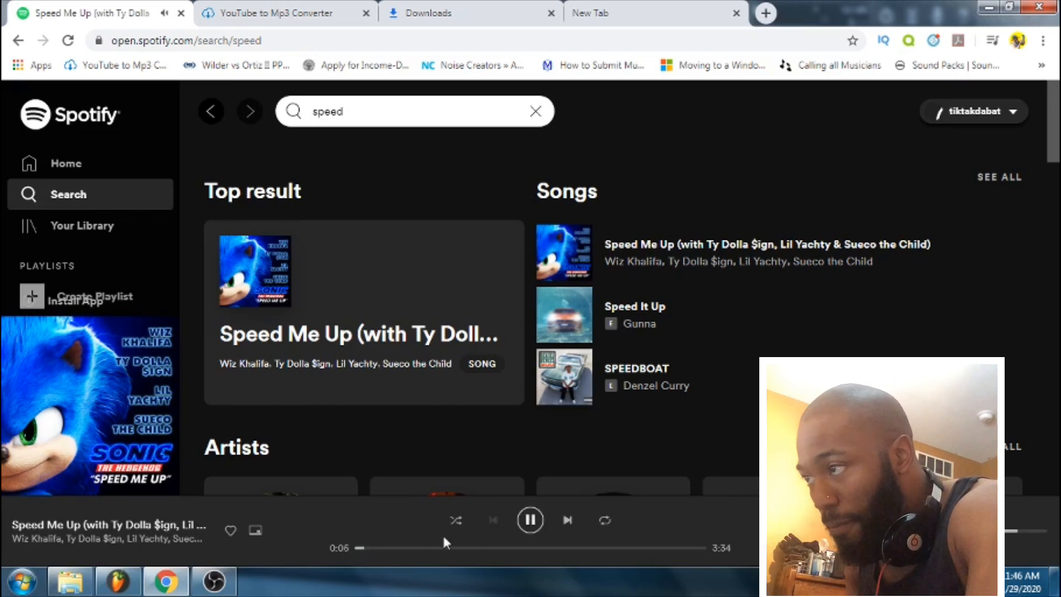
pyautogui.click(1023, 531)
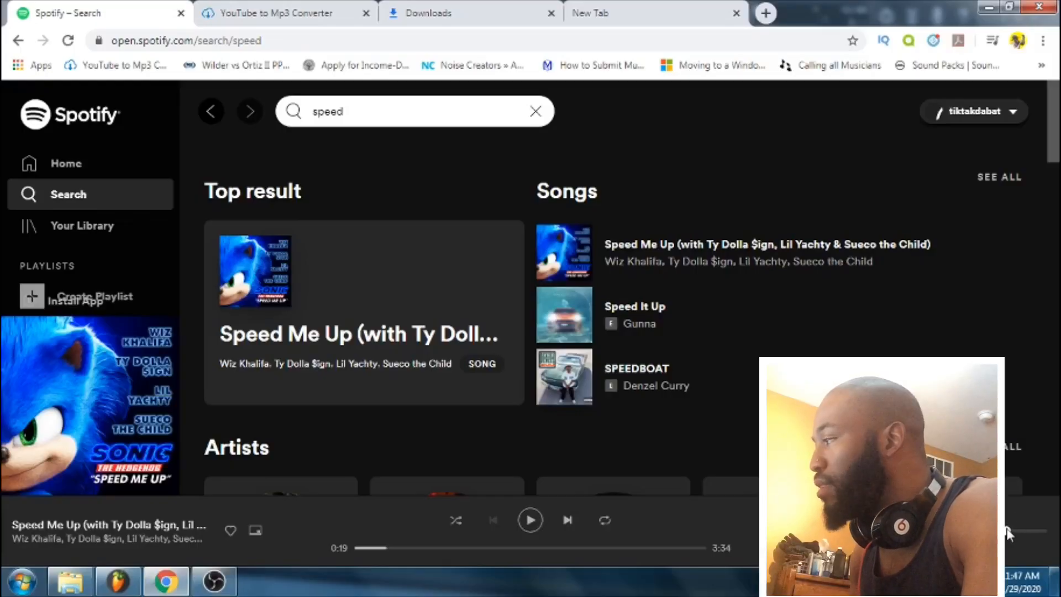
# Step: Return to FL Studio and open the channel rack to view the reFX Nexus notes of Pattern 2
pyautogui.click(986, 11)
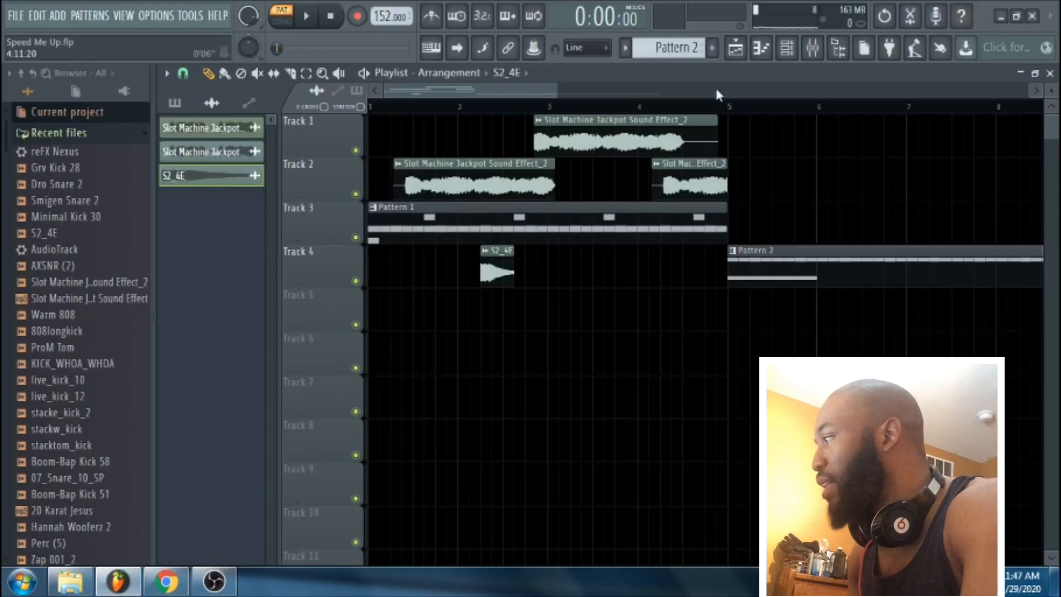
pyautogui.click(788, 50)
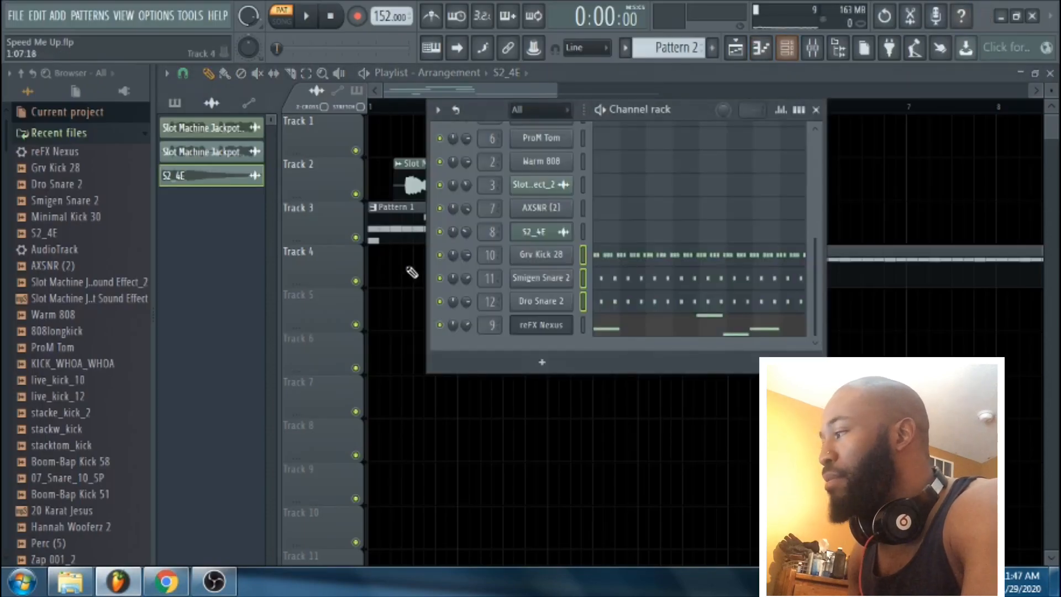
pyautogui.click(631, 332)
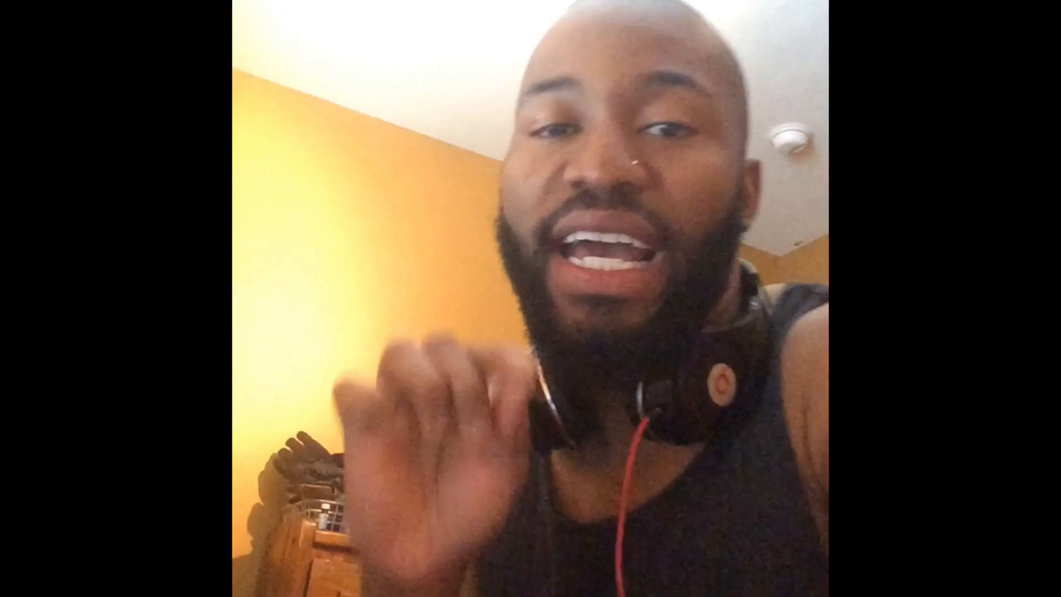
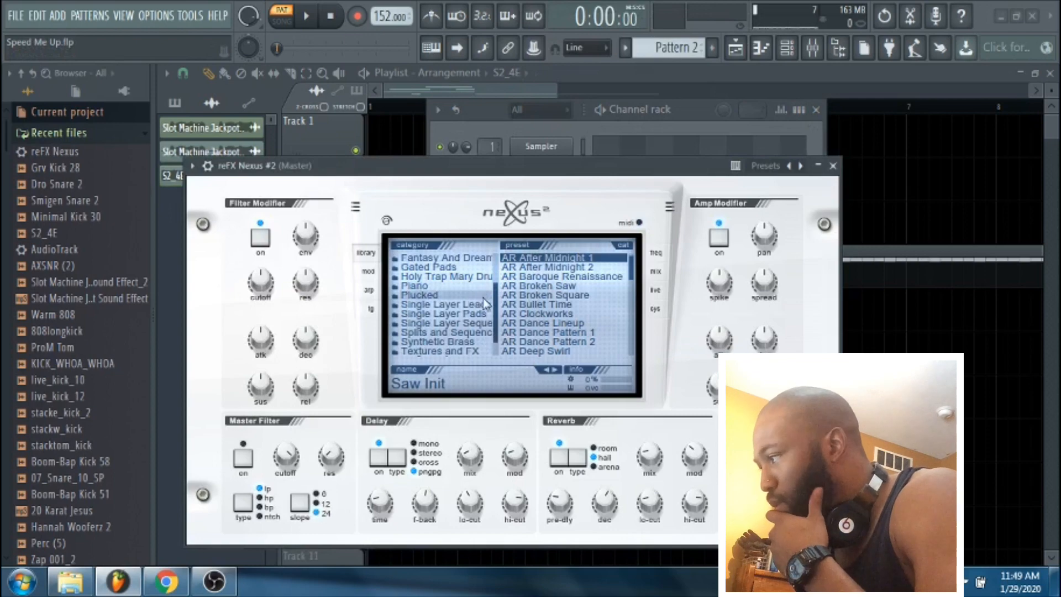
# Step: Browse the preset categories of reFX Nexus #2 and listen to "Speed Me Up" from 0:07 in Spotify
pyautogui.scroll(-2, 497, 325)
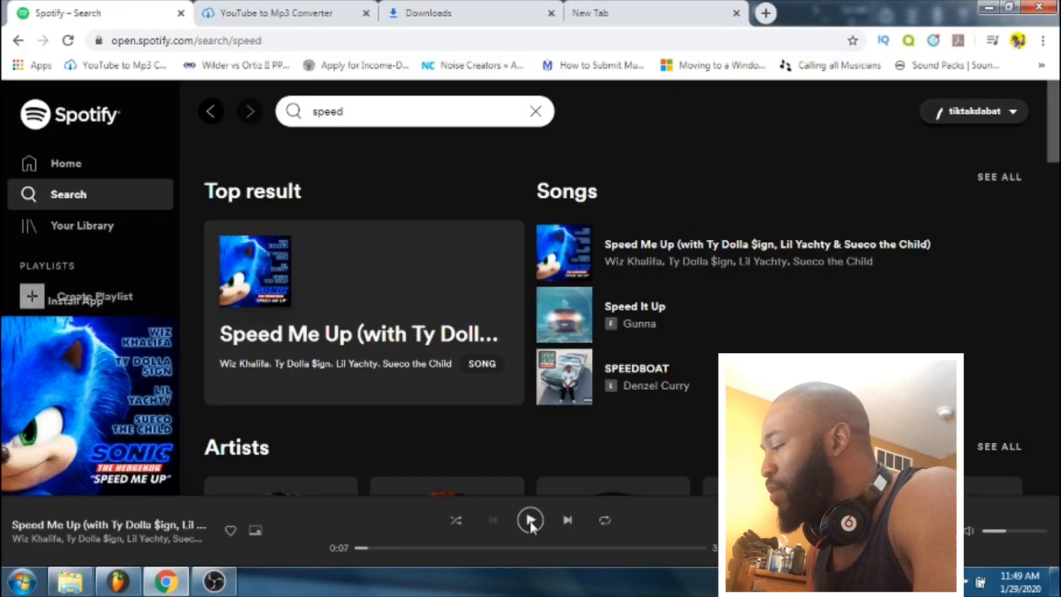
pyautogui.click(531, 520)
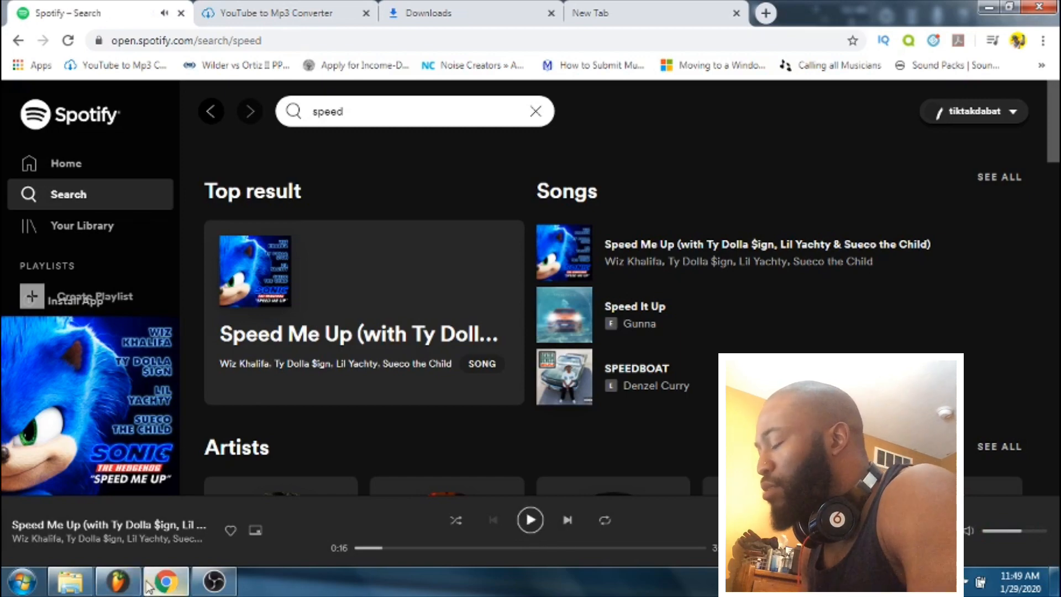
# Step: Switch back to FL Studio and load the PL Bit Stylez preset from the Plucked category in reFX Nexus #2
pyautogui.click(118, 581)
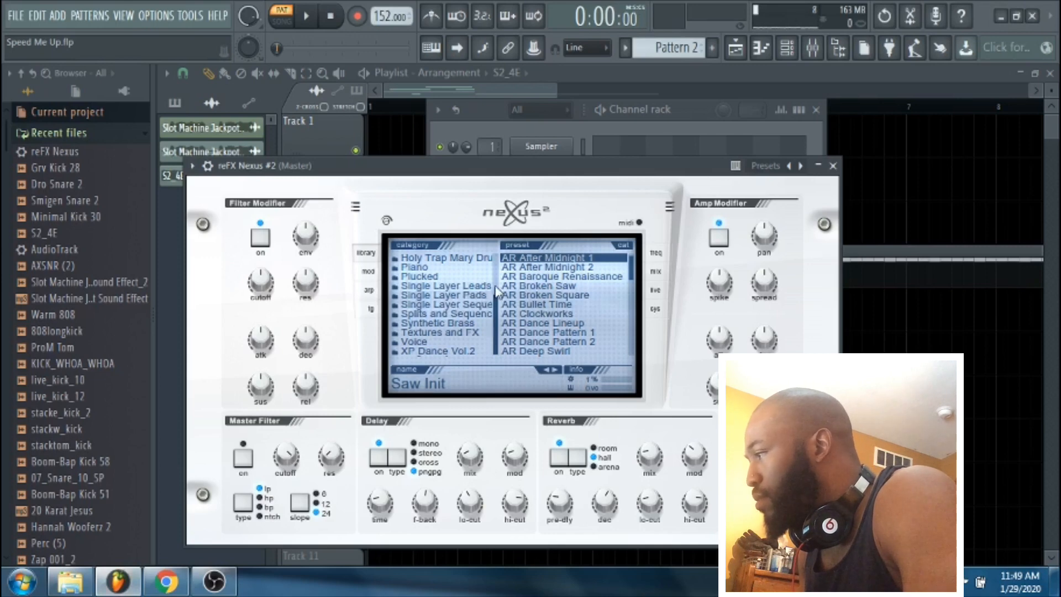
pyautogui.scroll(3, 481, 307)
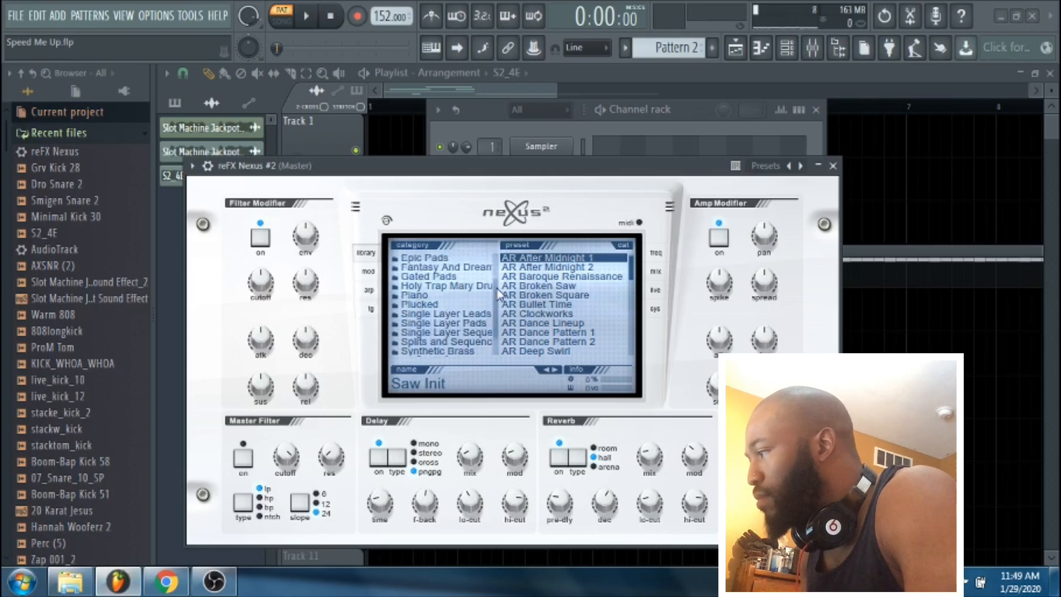
pyautogui.click(455, 305)
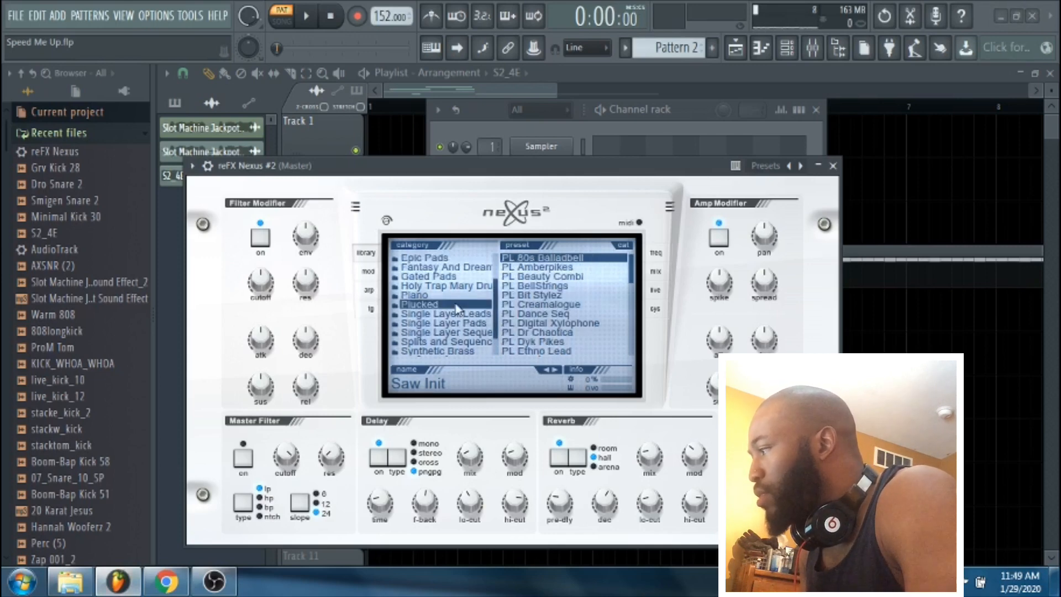
pyautogui.click(536, 296)
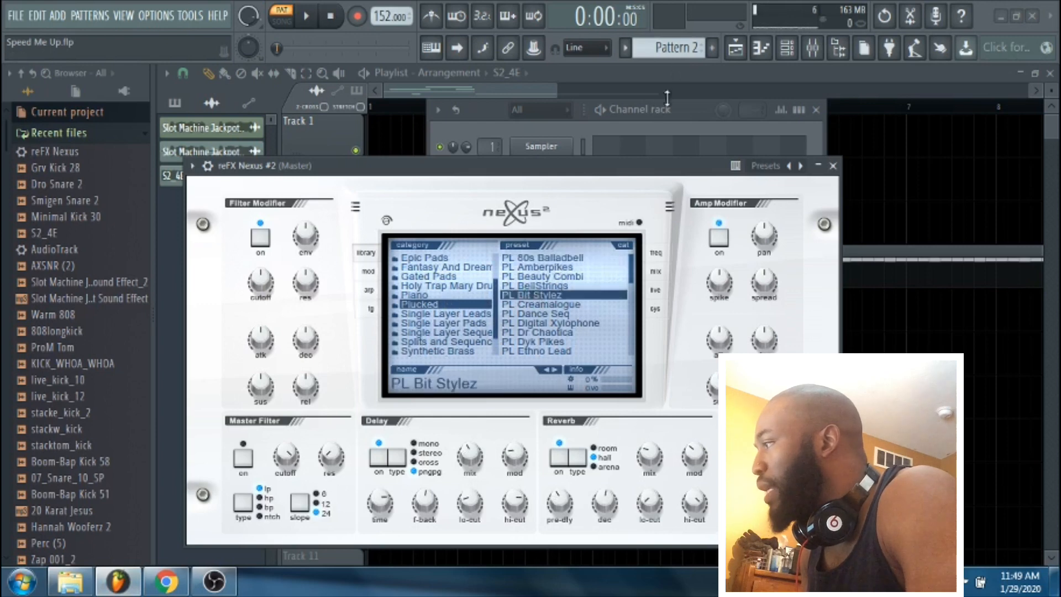
# Step: Open the reFX Nexus #2 piano roll, audition keys, and place a G5 note at bar 1 followed by a D5 note
pyautogui.click(688, 114)
pyautogui.click(616, 461)
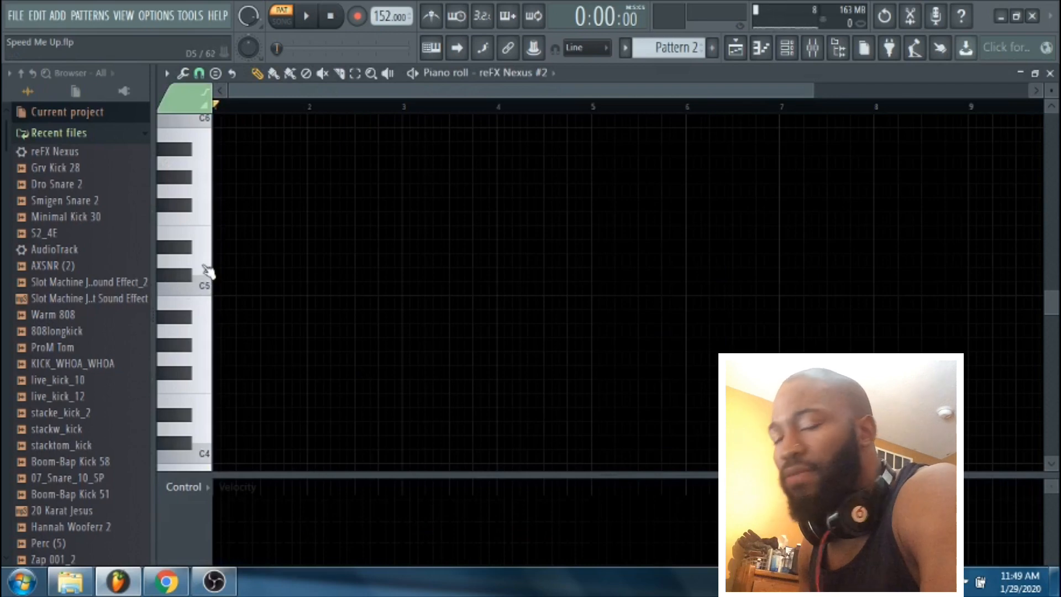
pyautogui.click(205, 225)
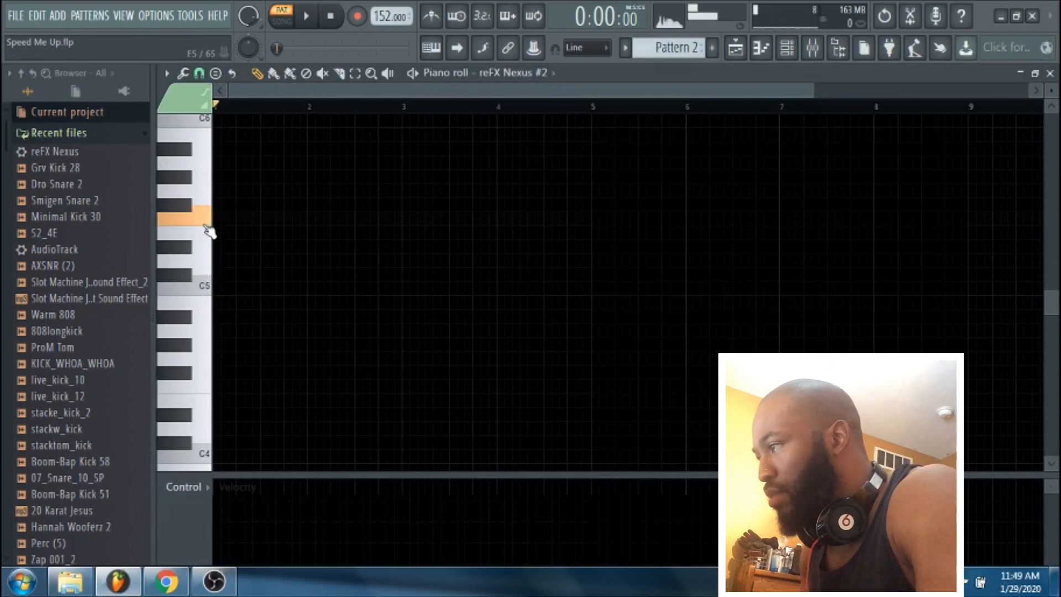
pyautogui.click(206, 194)
pyautogui.click(219, 191)
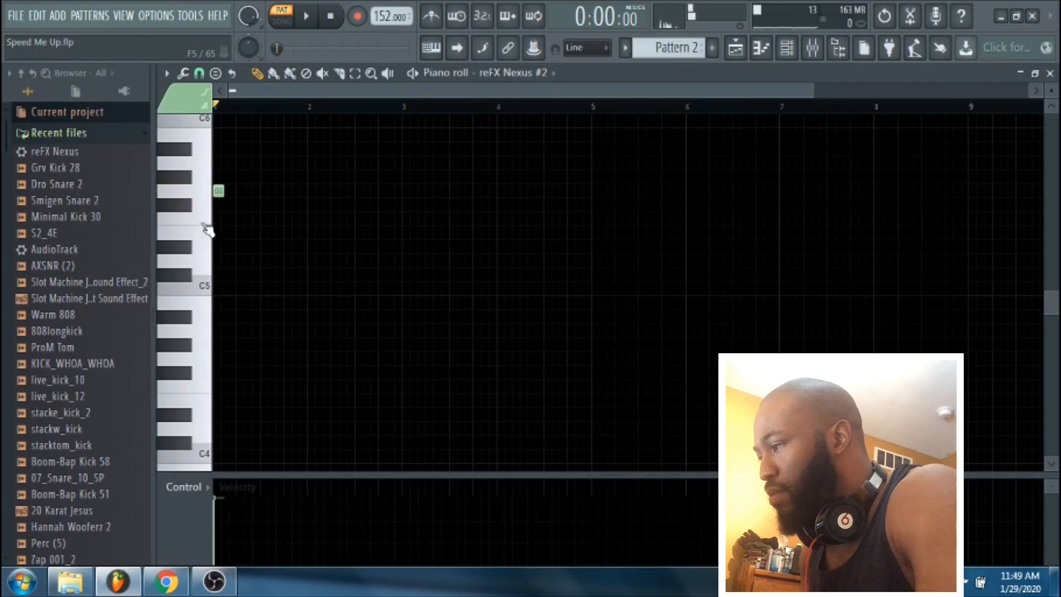
pyautogui.click(206, 215)
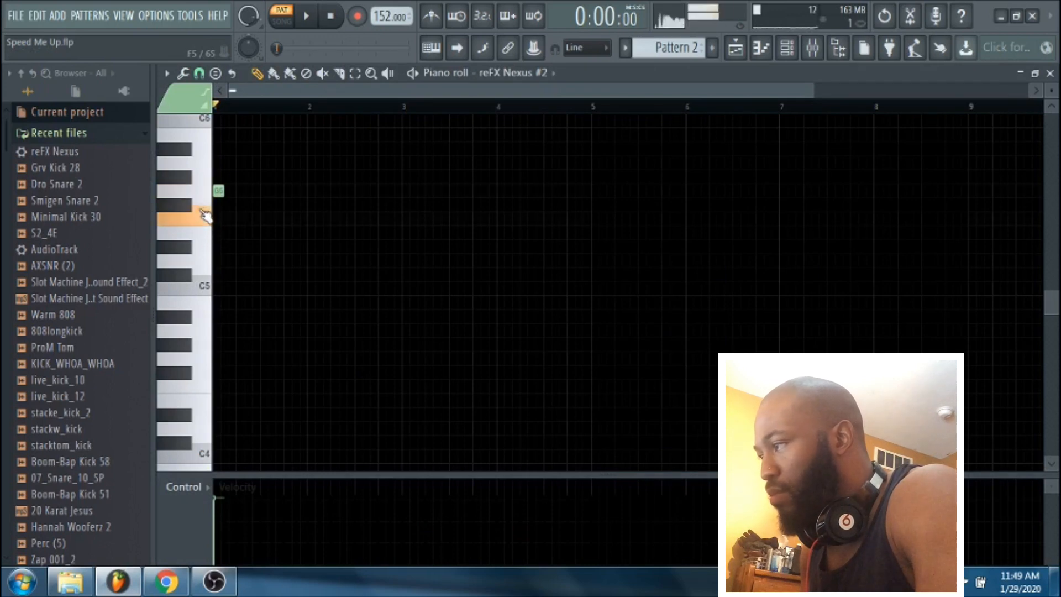
pyautogui.click(206, 264)
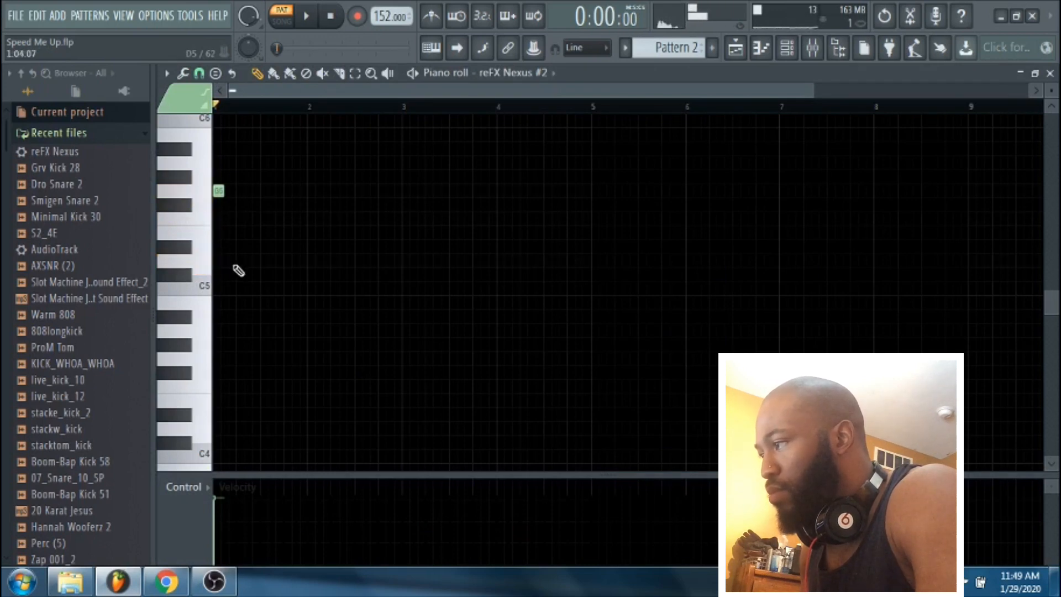
pyautogui.click(234, 264)
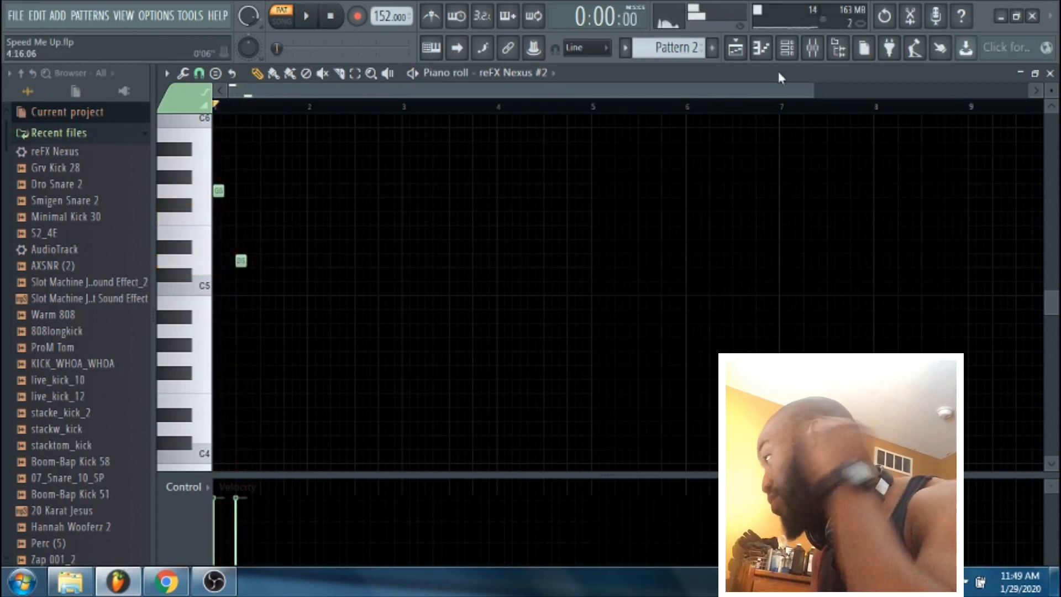
# Step: Move the D5 note directly behind the G5 note and shift the pair one beat later, checking it by playback
pyautogui.moveTo(814, 89); pyautogui.dragTo(456, 89)
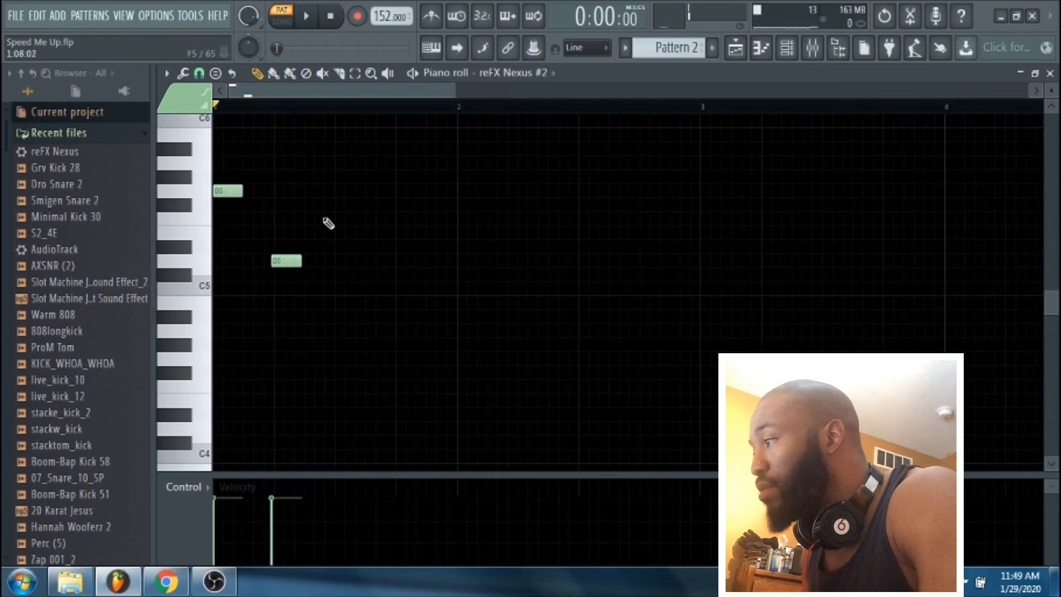
pyautogui.moveTo(288, 260); pyautogui.dragTo(258, 259)
pyautogui.hotkey('ctrl', 'a')
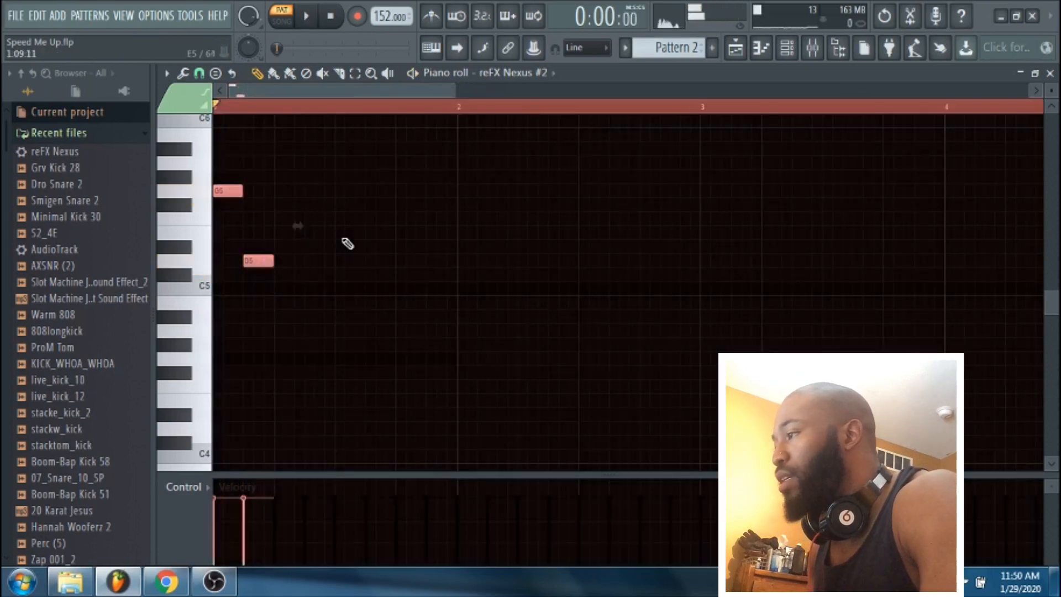
pyautogui.moveTo(231, 191); pyautogui.dragTo(294, 190)
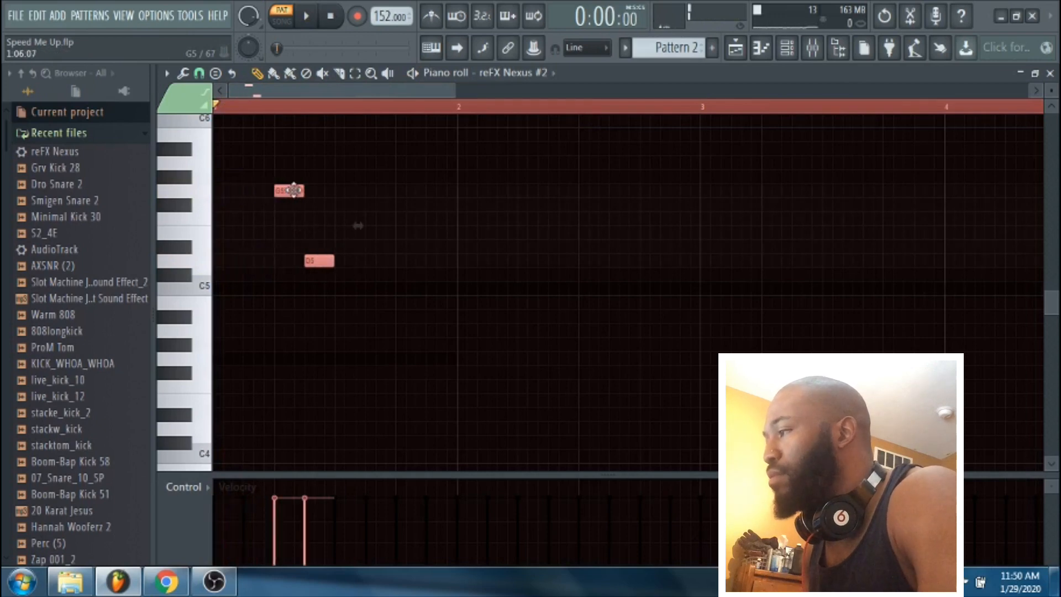
pyautogui.press('space')
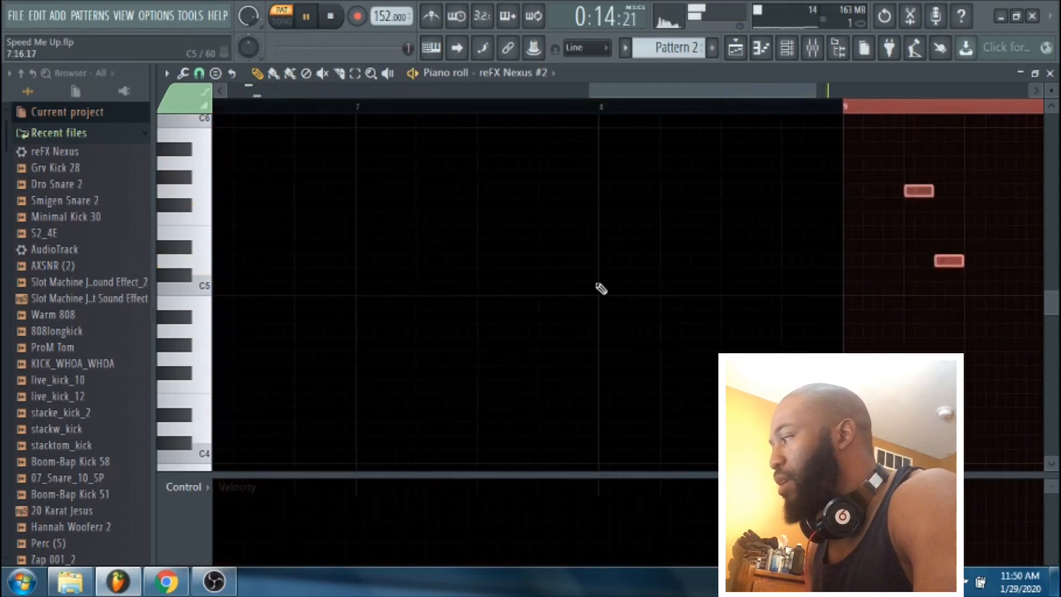
pyautogui.press('space')
pyautogui.click(361, 106)
pyautogui.hotkey('ctrl', 'a')
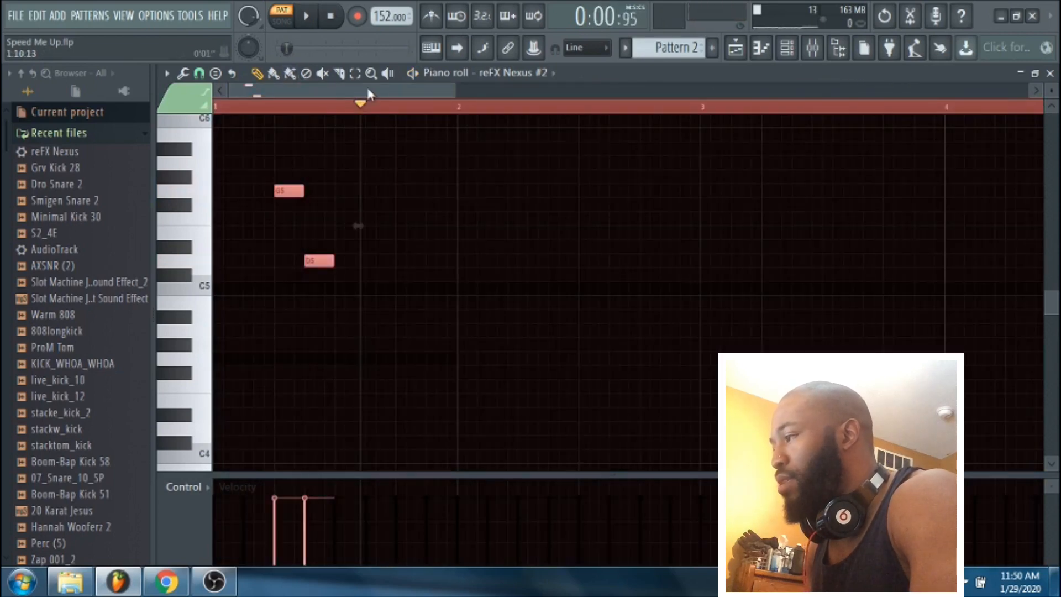
pyautogui.hotkey('ctrl', 'b')
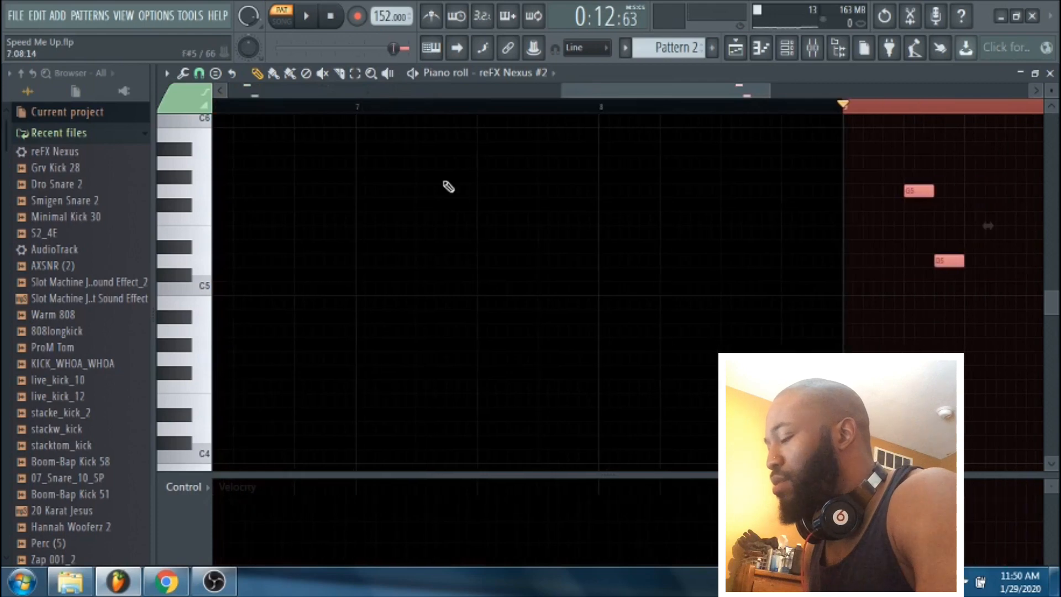
pyautogui.press('Delete')
pyautogui.moveTo(645, 89); pyautogui.dragTo(286, 89)
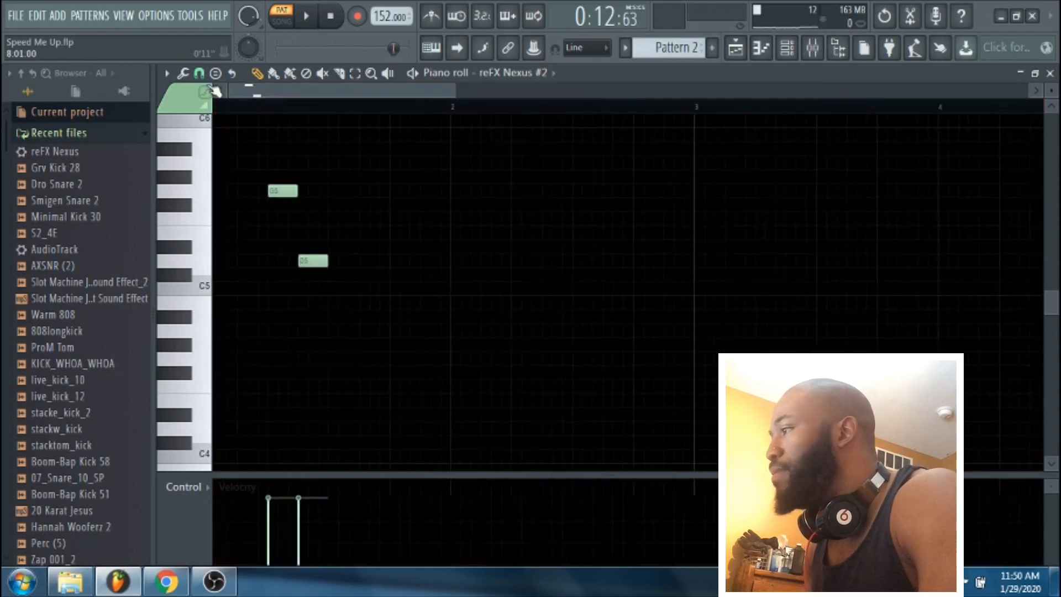
# Step: Duplicate the G5 and D5 notes, move the copy to beat 4 of bar 1, and play the pattern
pyautogui.click(269, 105)
pyautogui.hotkey('ctrl', 'b')
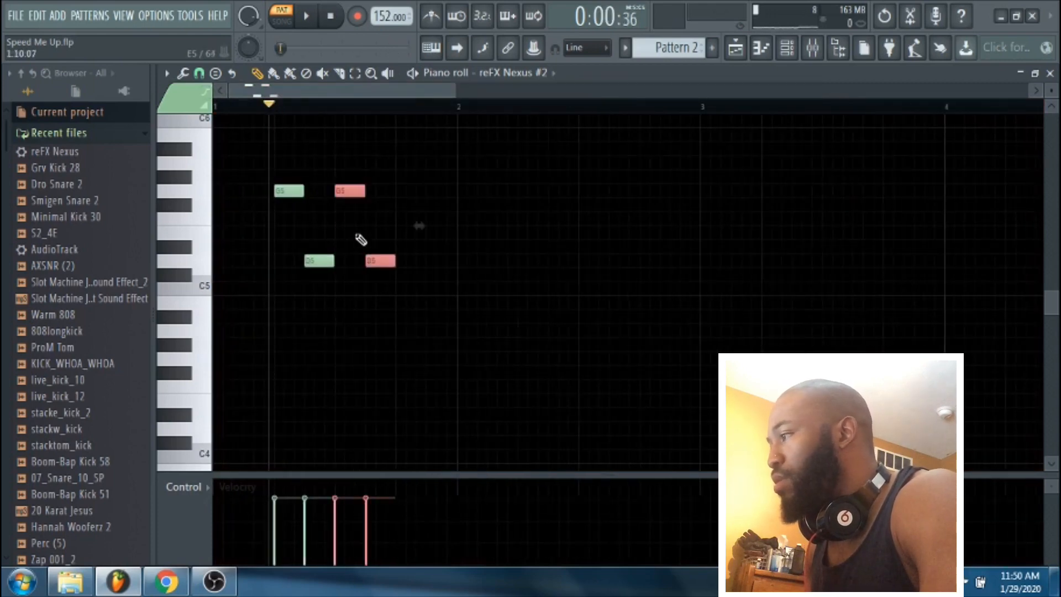
pyautogui.moveTo(359, 187); pyautogui.dragTo(413, 196)
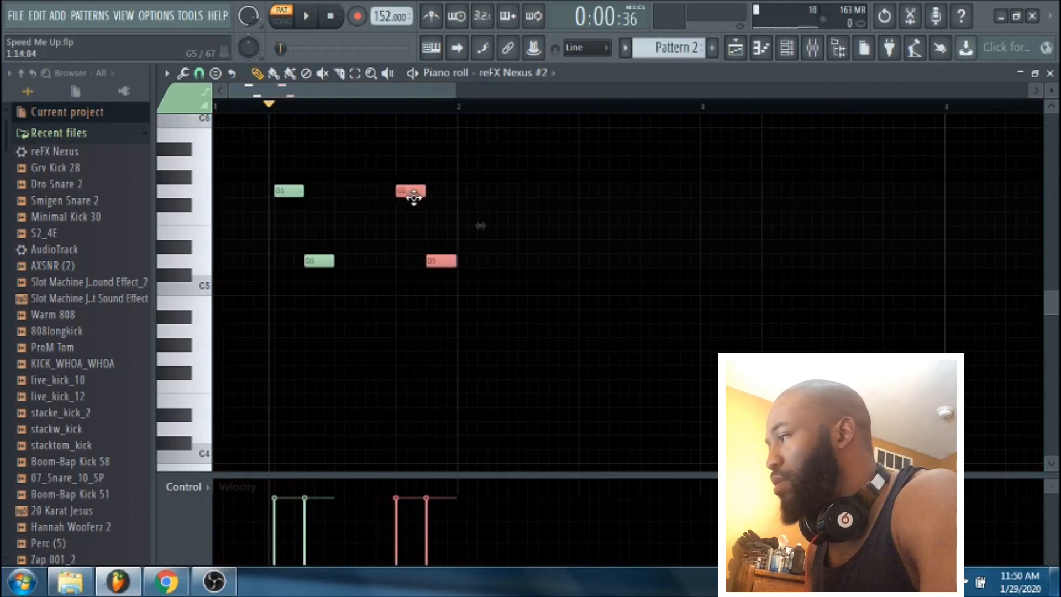
pyautogui.press('space')
pyautogui.click(521, 247)
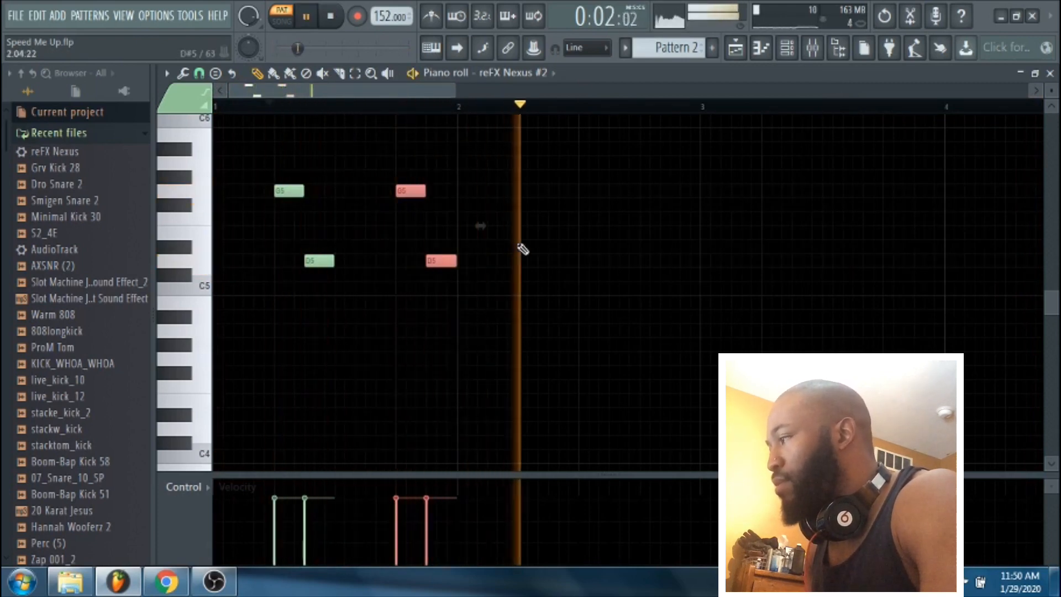
# Step: Duplicate the four notes from bar 1, shift the copy one beat later within bar 2, and play the pattern
pyautogui.rightClick(521, 247)
pyautogui.hotkey('ctrl', 'a')
pyautogui.hotkey('ctrl', 'b')
pyautogui.press('space')
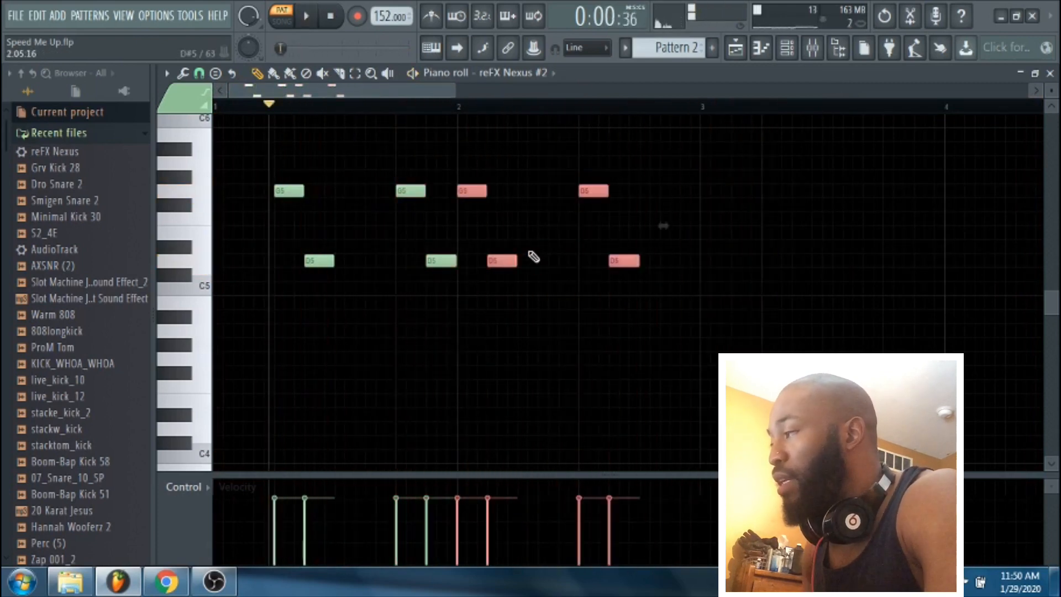
pyautogui.moveTo(472, 189); pyautogui.dragTo(534, 188)
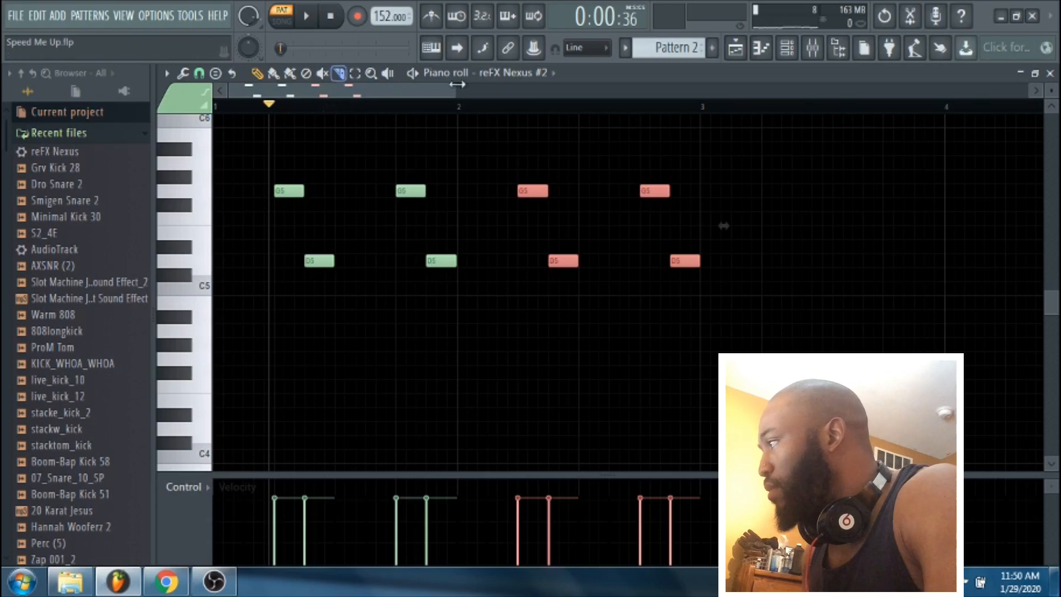
pyautogui.press('space')
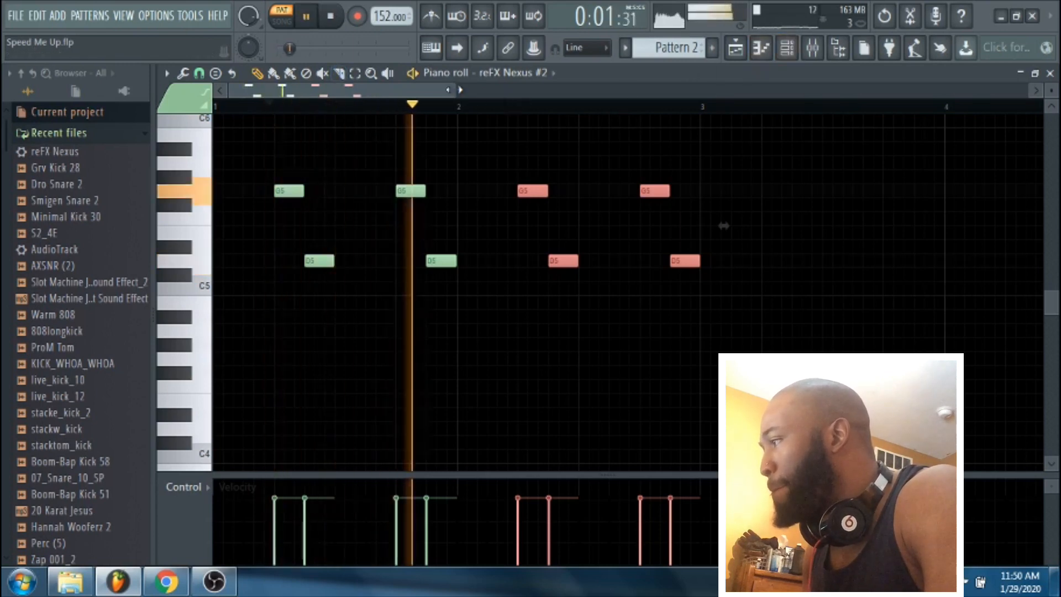
# Step: Save the project as a new version, duplicate the two-bar melody, and shift the copy one beat later across bars 3 and 4
pyautogui.moveTo(456, 91); pyautogui.dragTo(666, 93)
pyautogui.click(633, 188)
pyautogui.rightClick(636, 189)
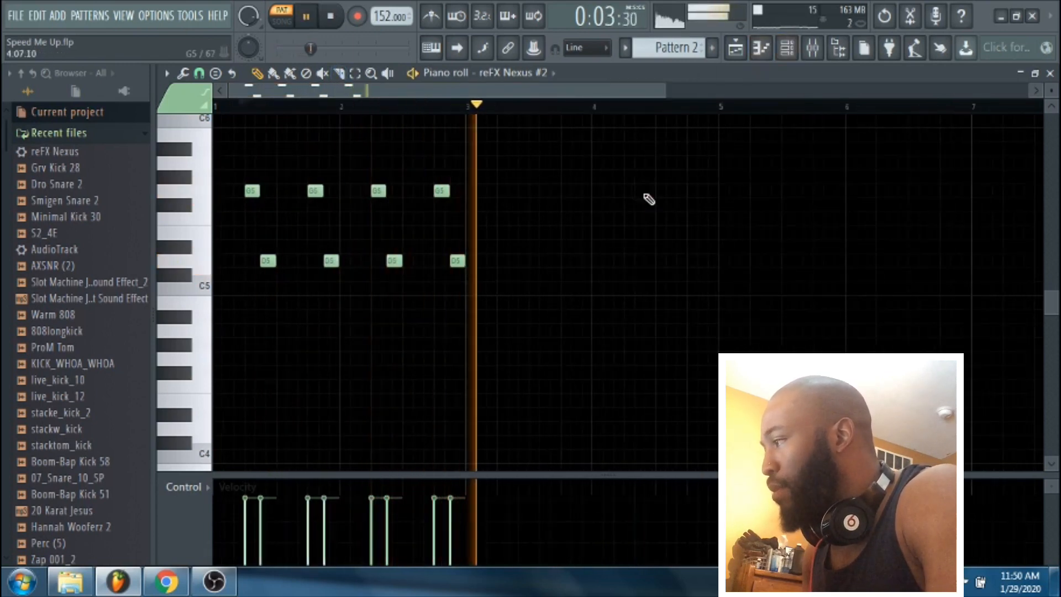
pyautogui.hotkey('ctrl', 'n')
pyautogui.hotkey('ctrl', 'b')
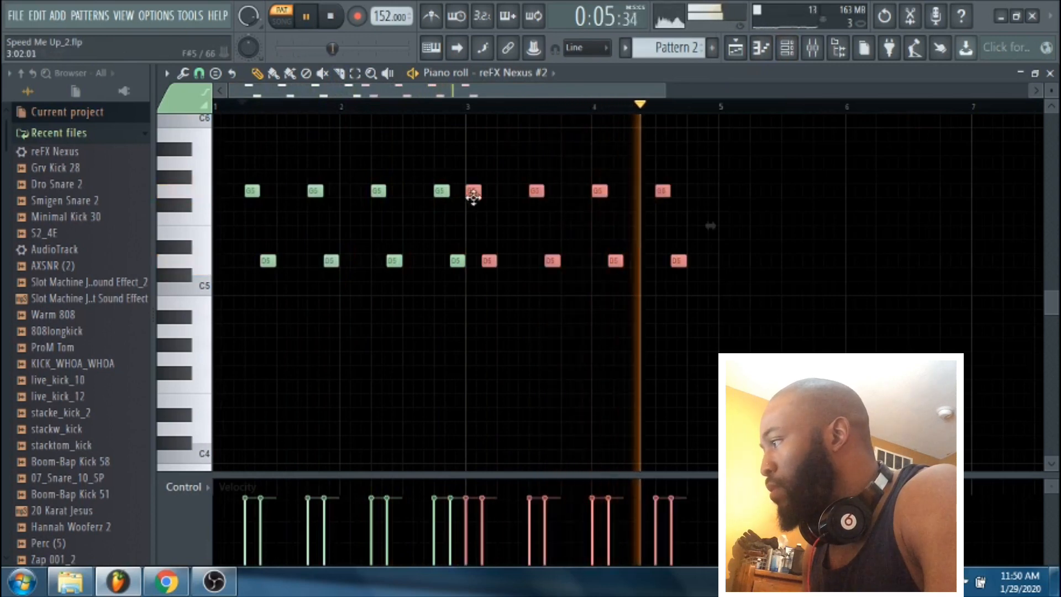
pyautogui.press('space')
pyautogui.moveTo(474, 193); pyautogui.dragTo(505, 199)
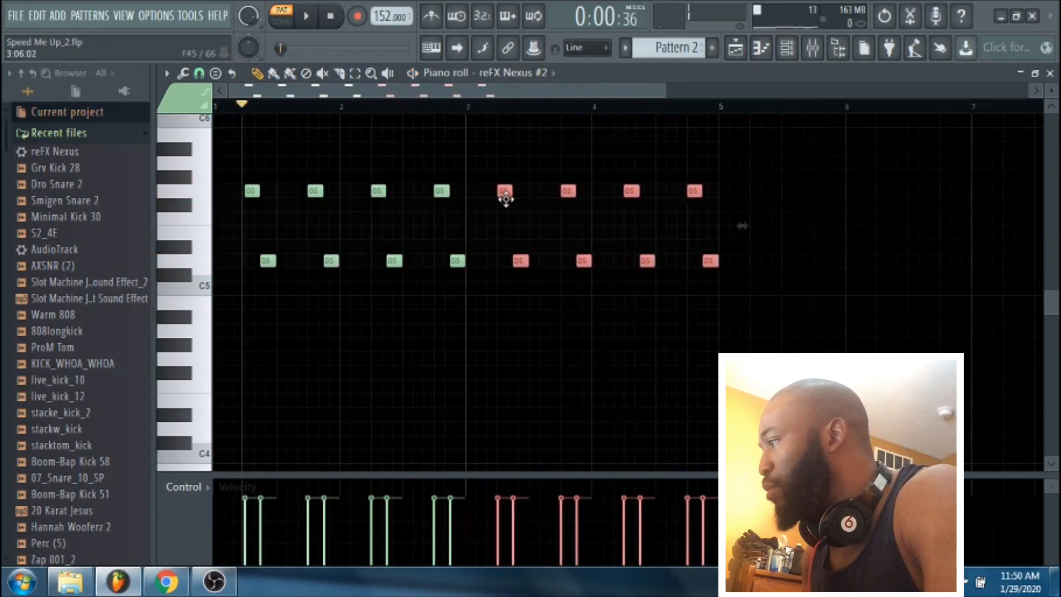
pyautogui.click(647, 330)
pyautogui.rightClick(650, 330)
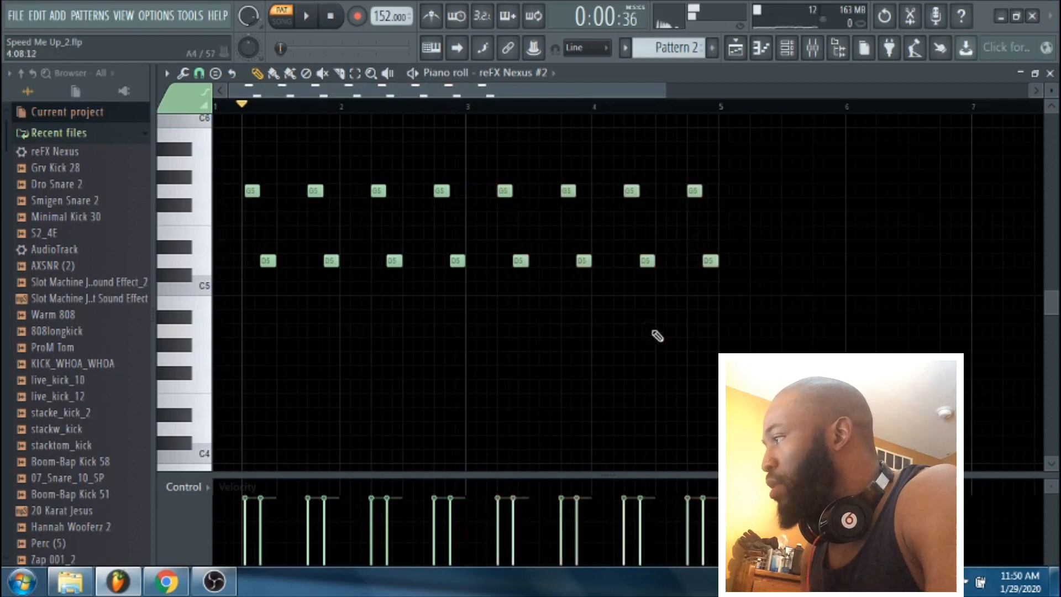
# Step: Duplicate the four-bar melody during playback, shift the copy one beat later across bars 5 to 8, and stop playback
pyautogui.press('space')
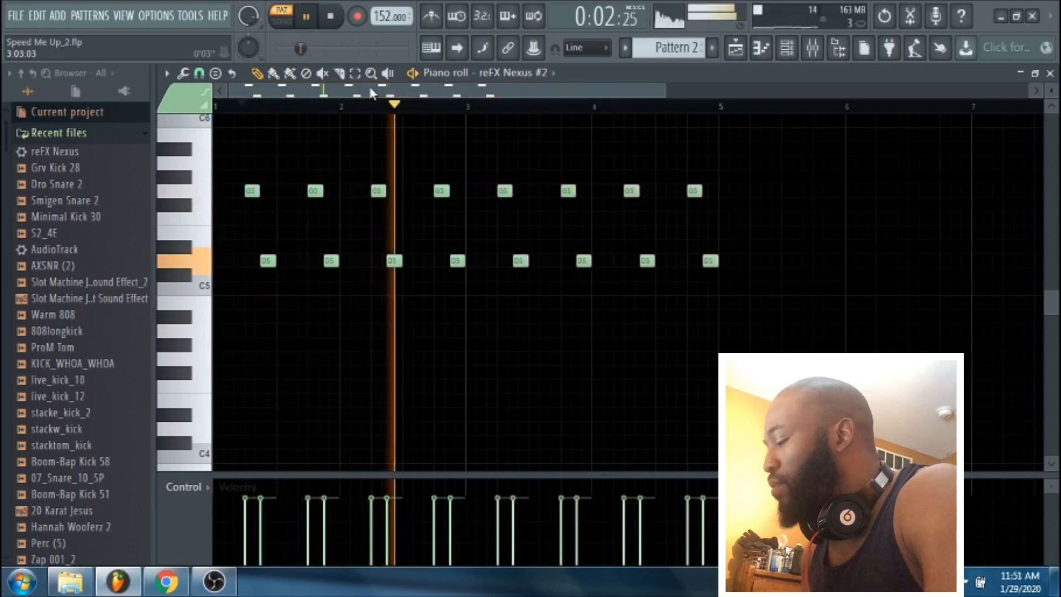
pyautogui.hotkey('ctrl', 'b')
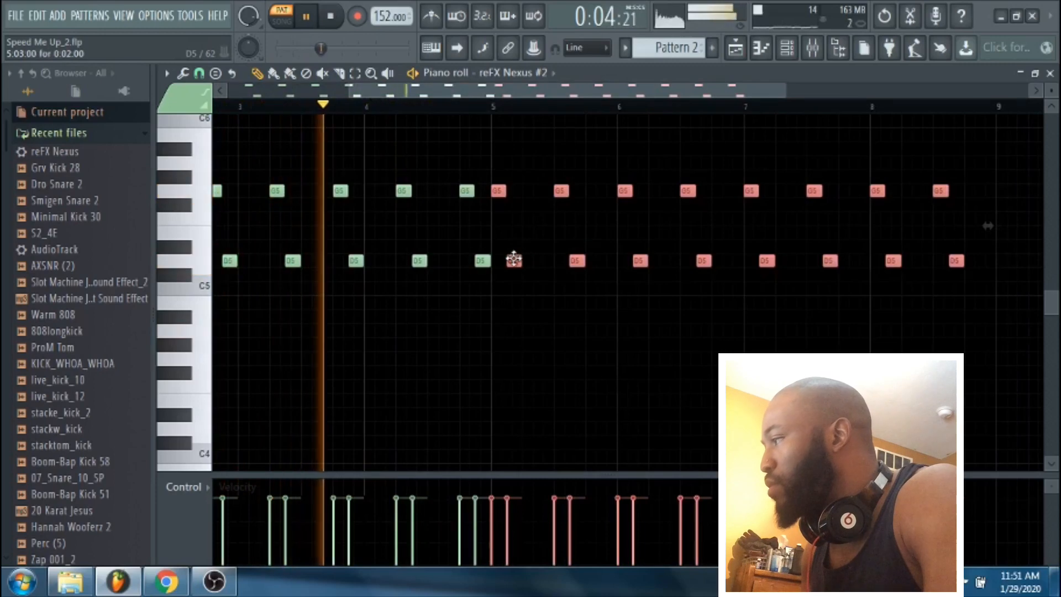
pyautogui.moveTo(538, 259); pyautogui.dragTo(545, 260)
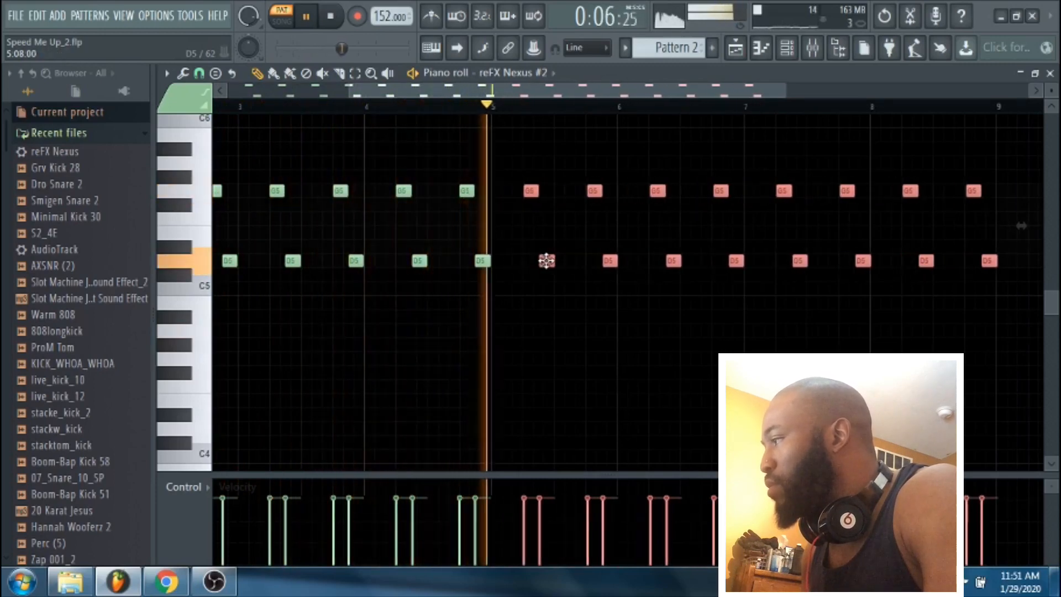
pyautogui.moveTo(611, 90); pyautogui.dragTo(735, 95)
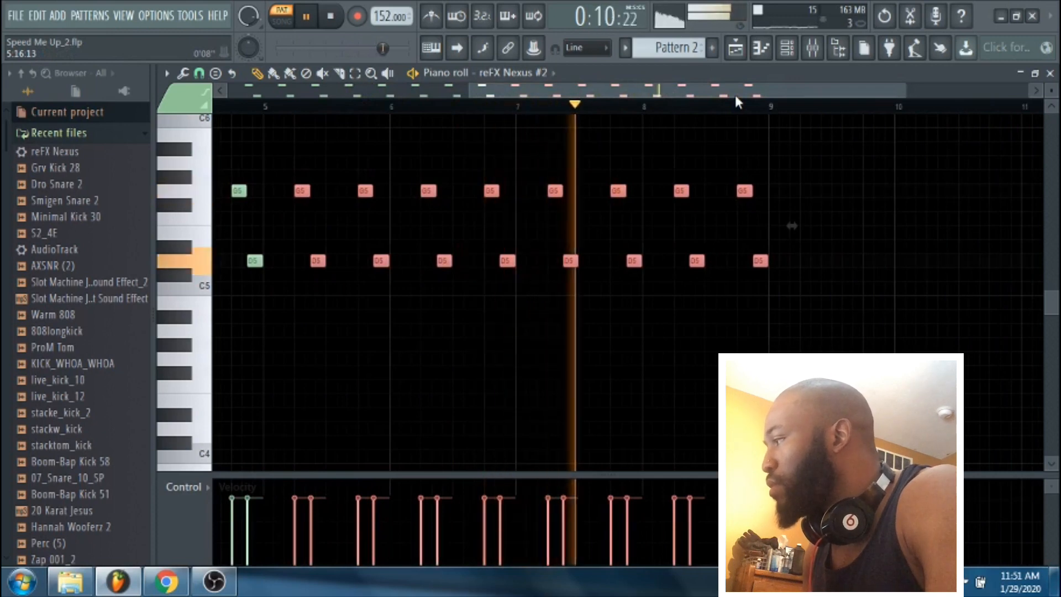
pyautogui.click(735, 48)
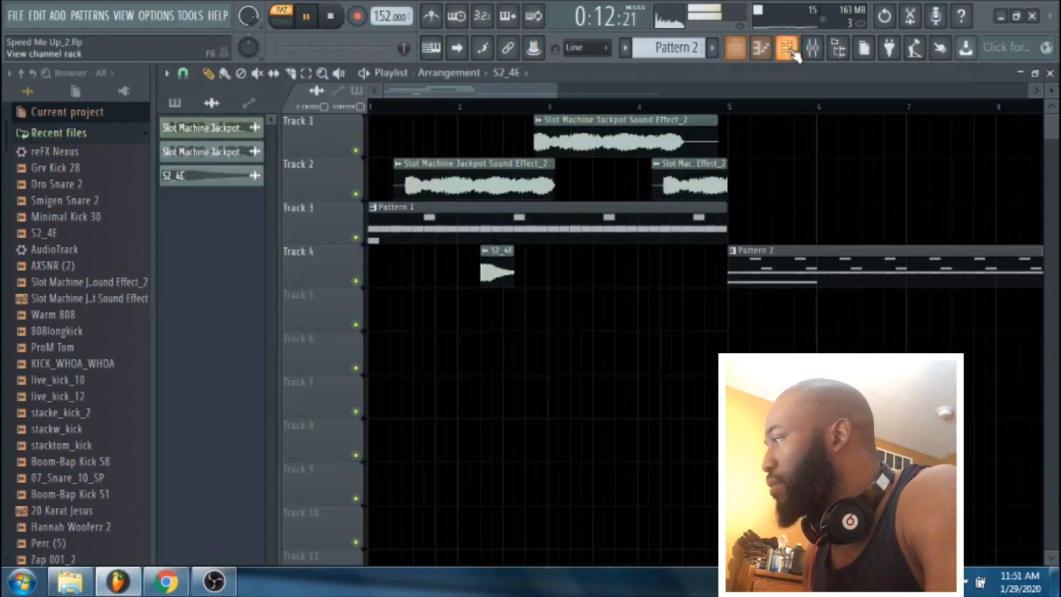
pyautogui.click(810, 51)
pyautogui.click(812, 53)
pyautogui.press('space')
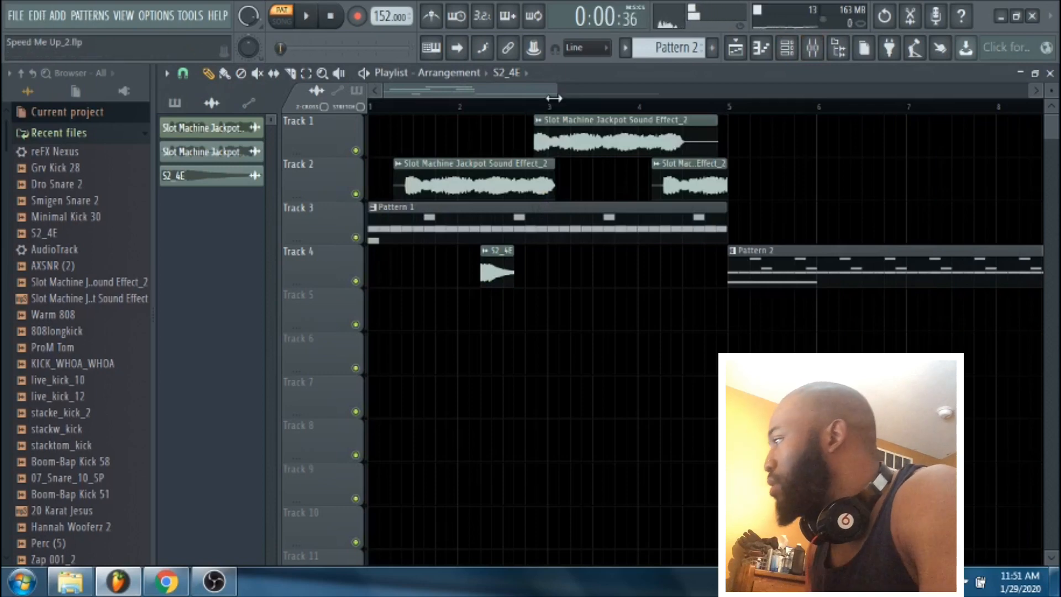
# Step: Load the PL FM Bells preset in reFX Nexus #2 and audition it with the pattern
pyautogui.click(787, 49)
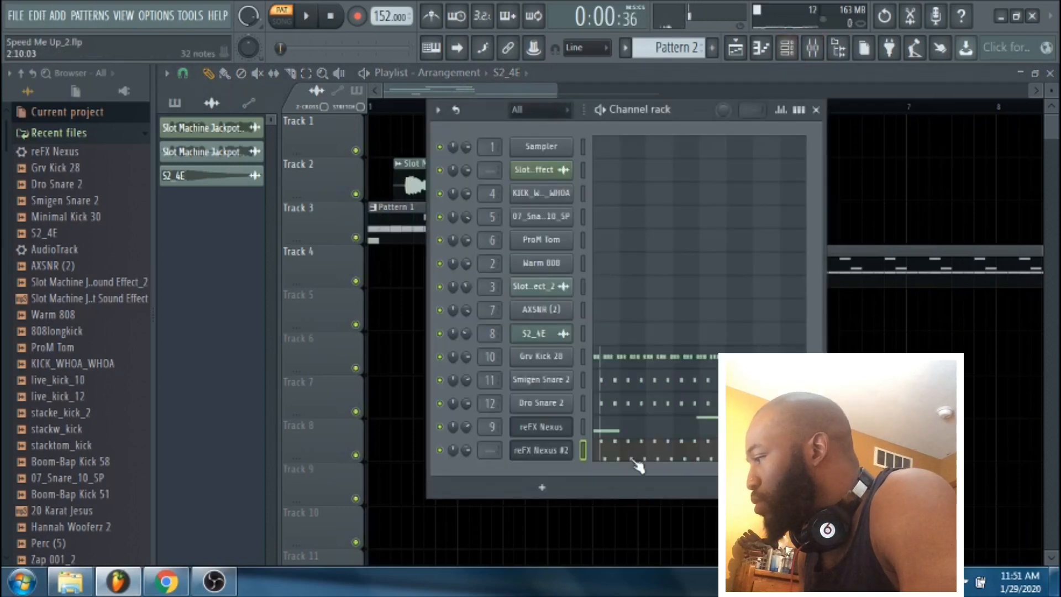
pyautogui.click(567, 456)
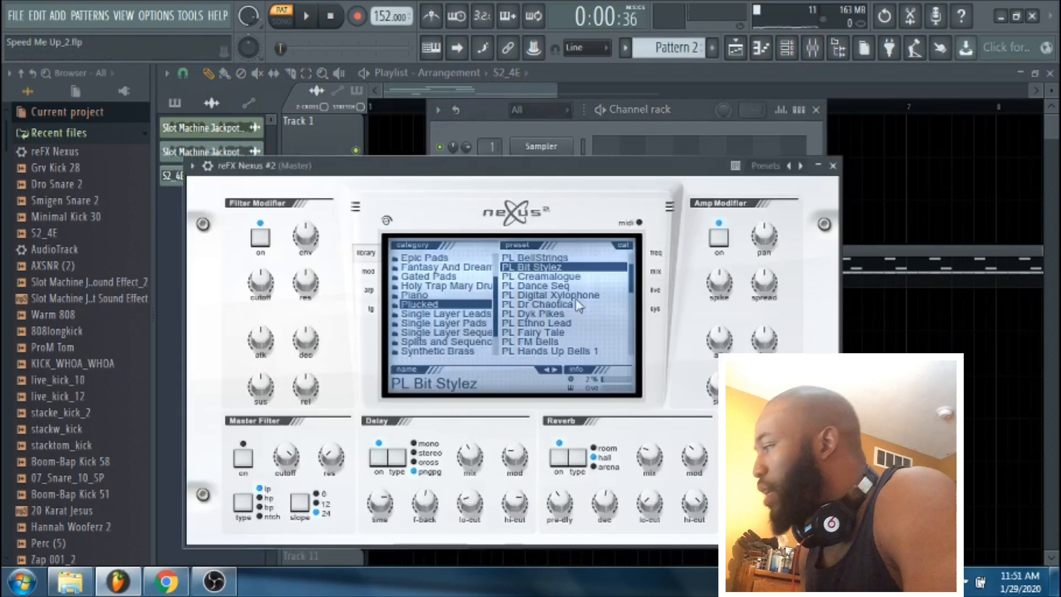
pyautogui.click(541, 341)
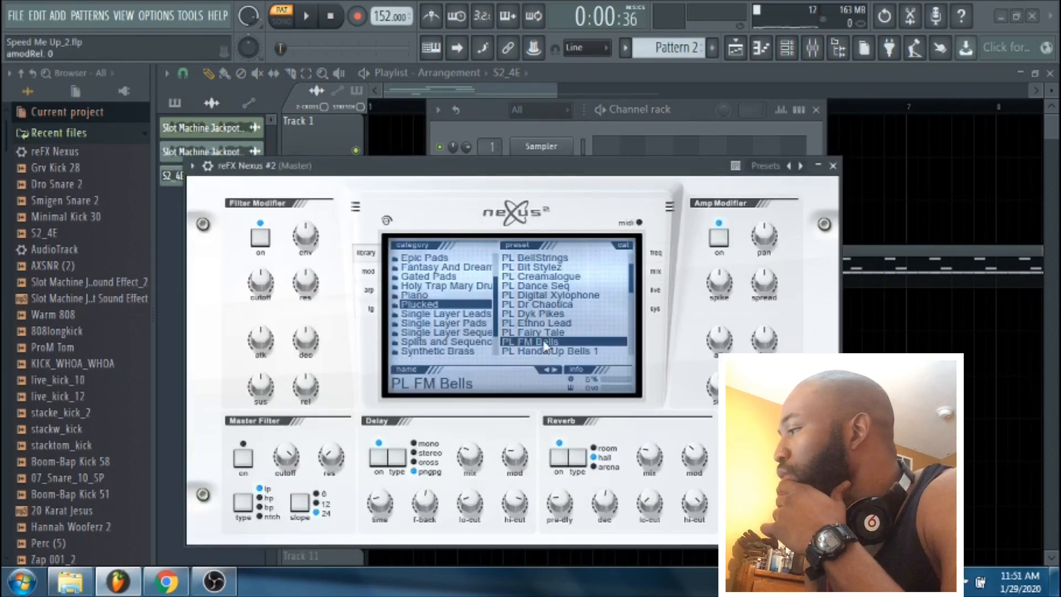
pyautogui.click(491, 122)
pyautogui.press('space')
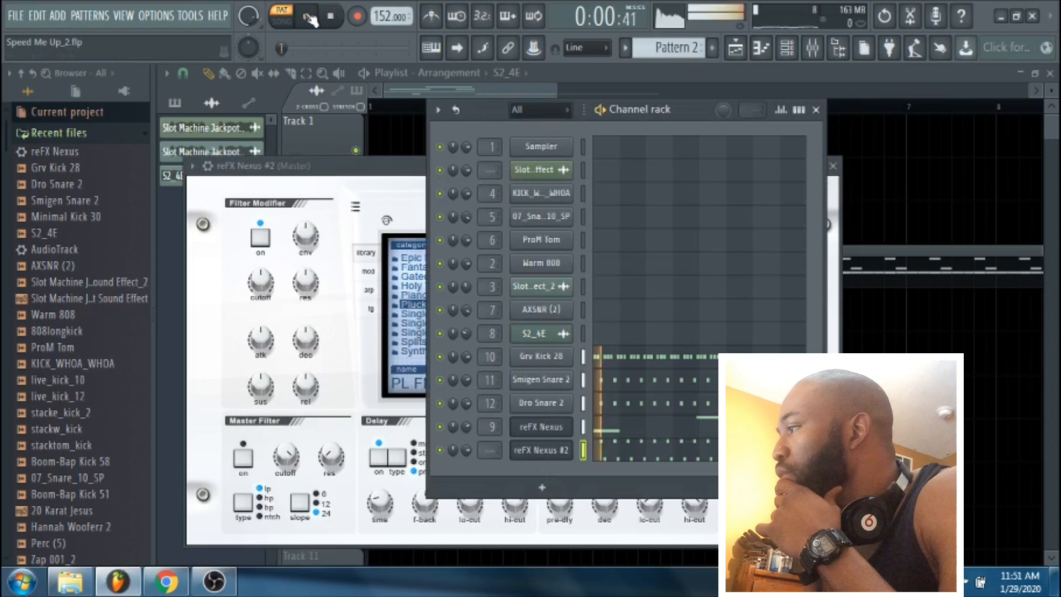
pyautogui.click(356, 172)
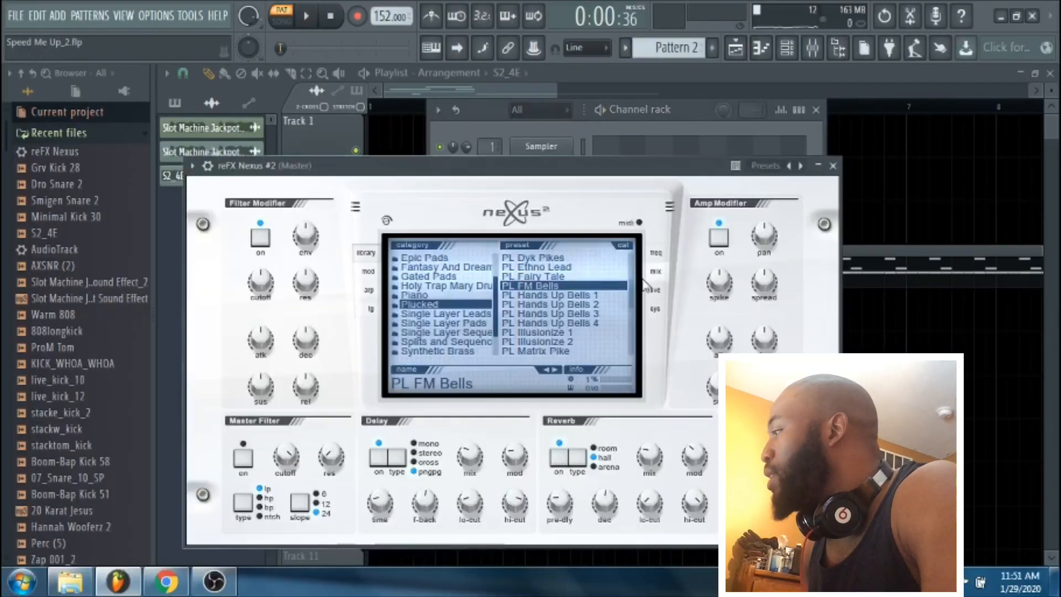
pyautogui.click(833, 166)
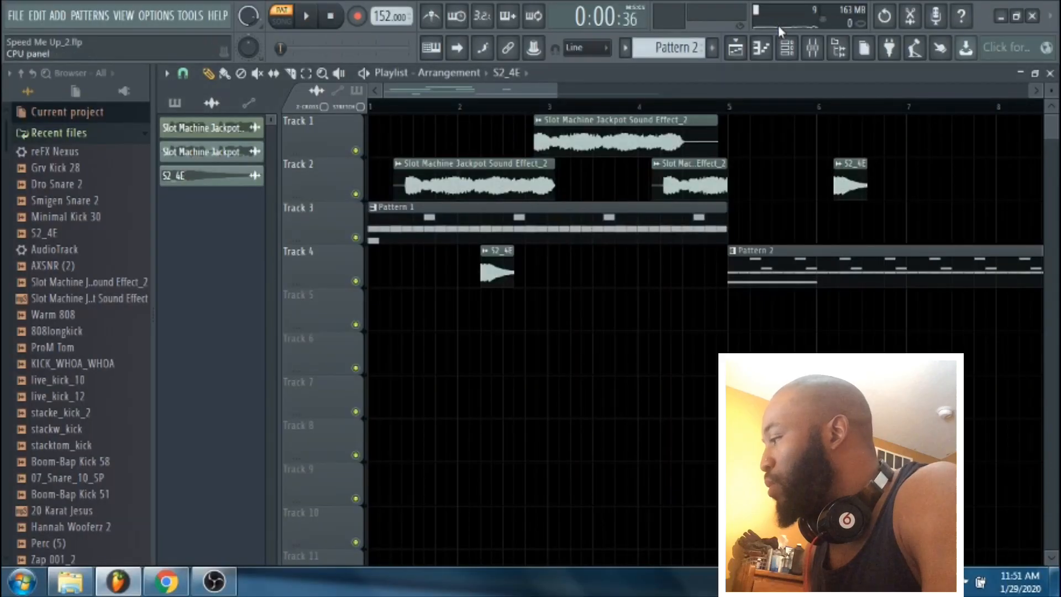
# Step: Route the reFX Nexus #2 channel to free mixer track 13
pyautogui.click(800, 51)
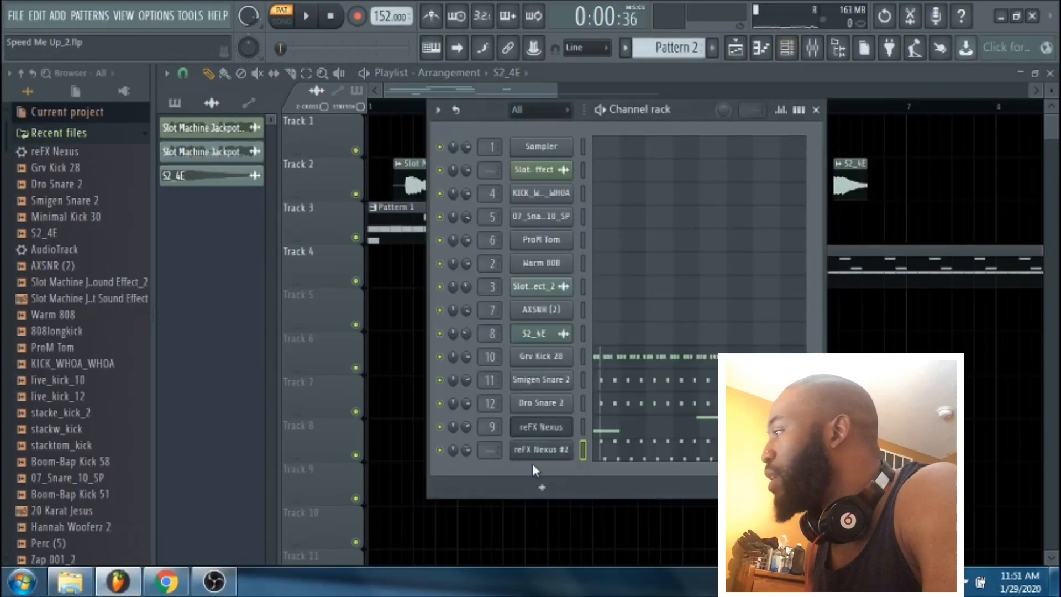
pyautogui.hotkey('ctrl', 'l')
pyautogui.click(786, 48)
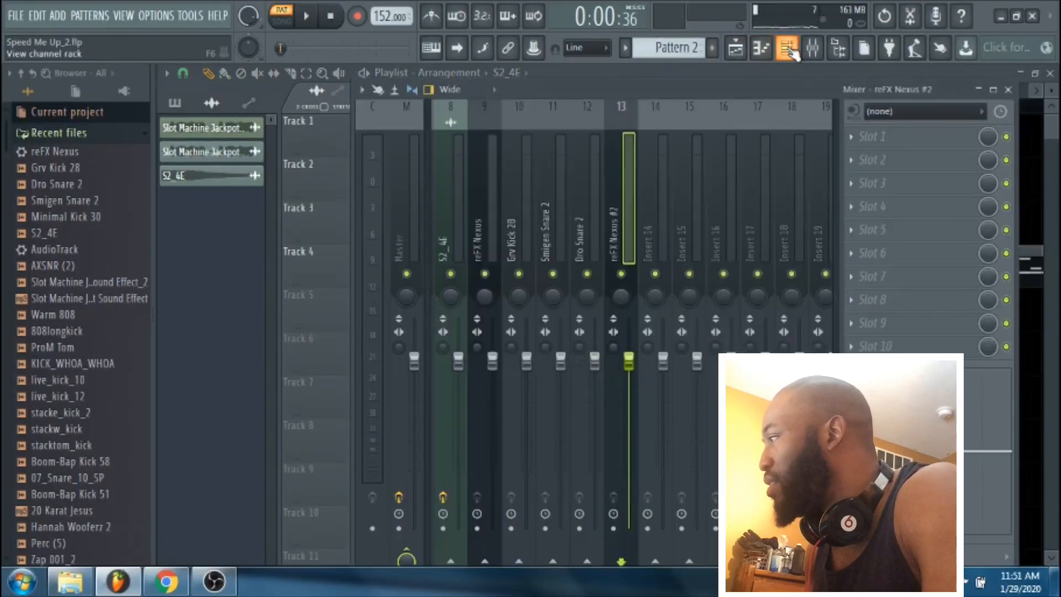
# Step: Lower the velocities of all reFX Nexus #2 notes using level scaling with Multiply at 25%, checking the level by playback
pyautogui.click(786, 49)
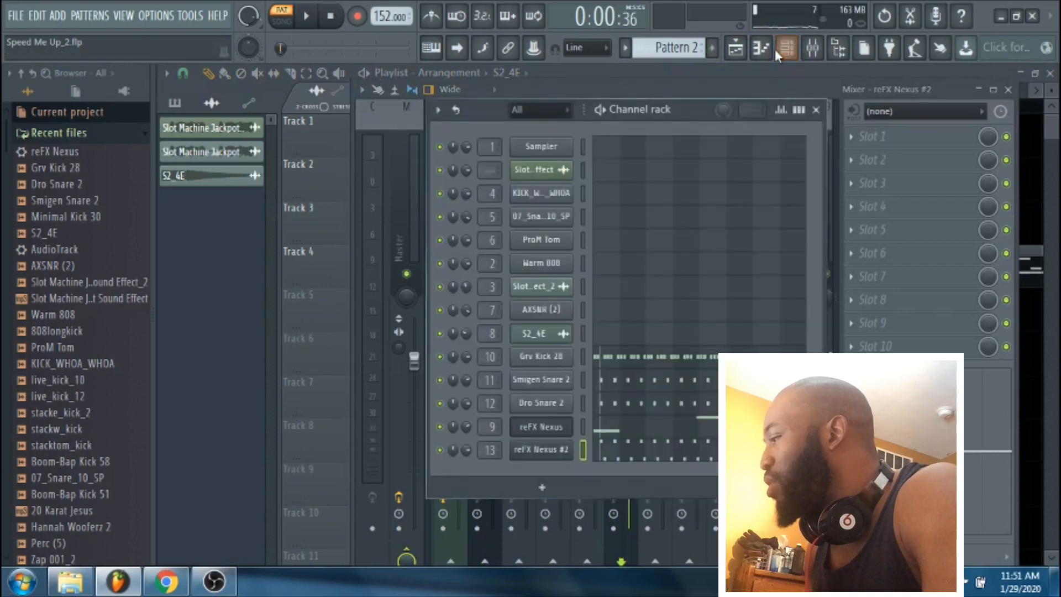
pyautogui.click(681, 458)
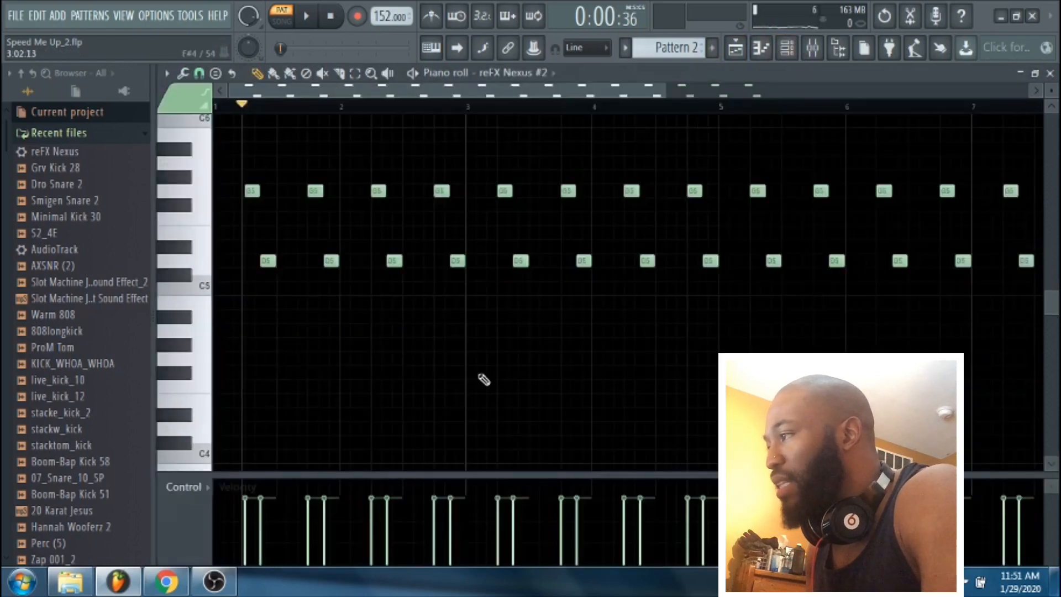
pyautogui.hotkey('ctrl', 'a')
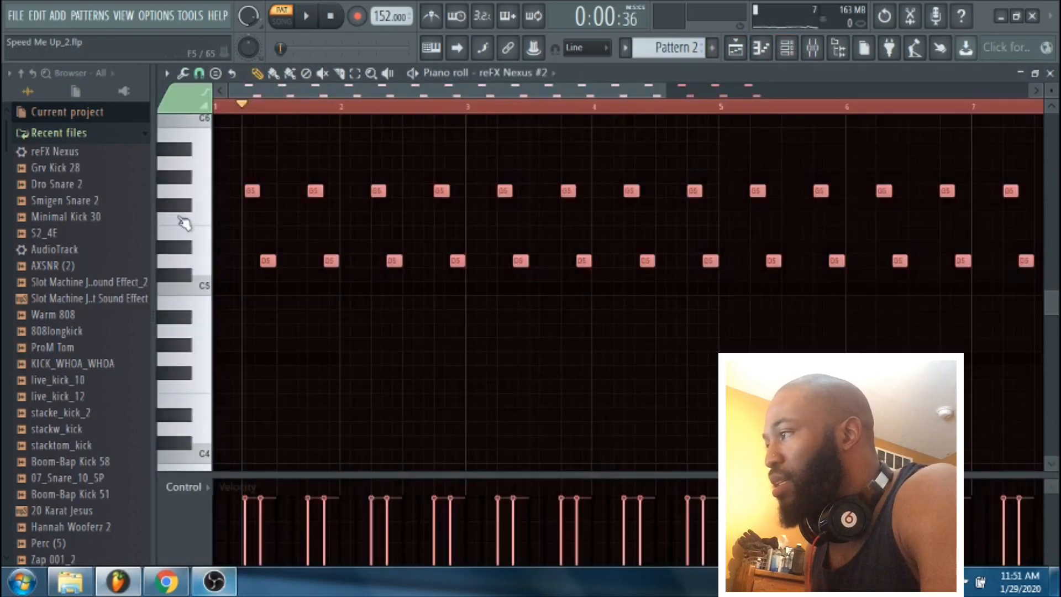
pyautogui.click(182, 72)
pyautogui.click(228, 365)
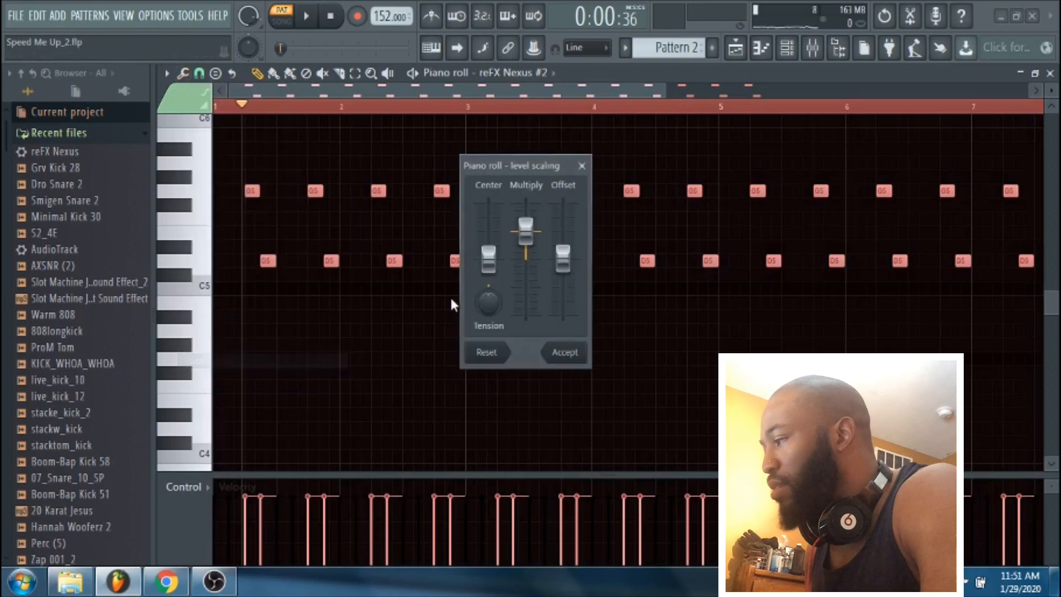
pyautogui.moveTo(525, 218); pyautogui.dragTo(526, 248)
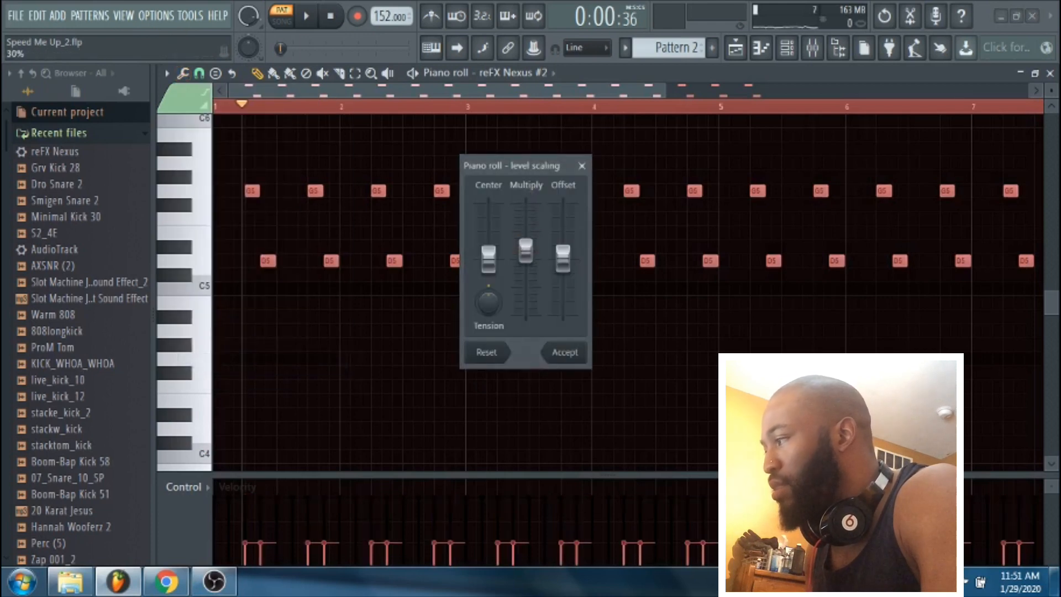
pyautogui.press('space')
pyautogui.moveTo(531, 259); pyautogui.dragTo(531, 260)
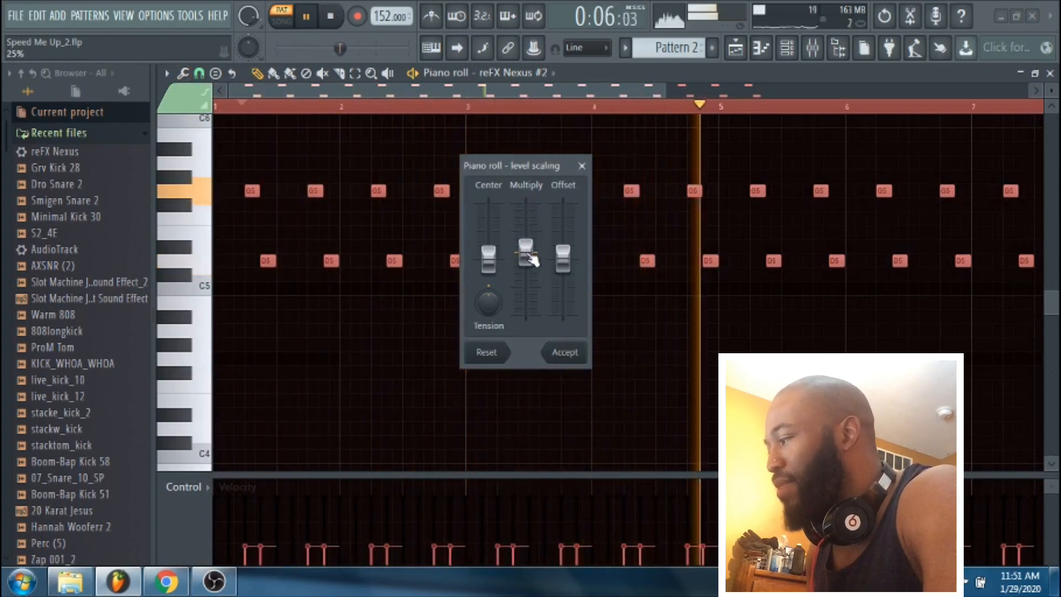
pyautogui.click(574, 358)
pyautogui.press('space')
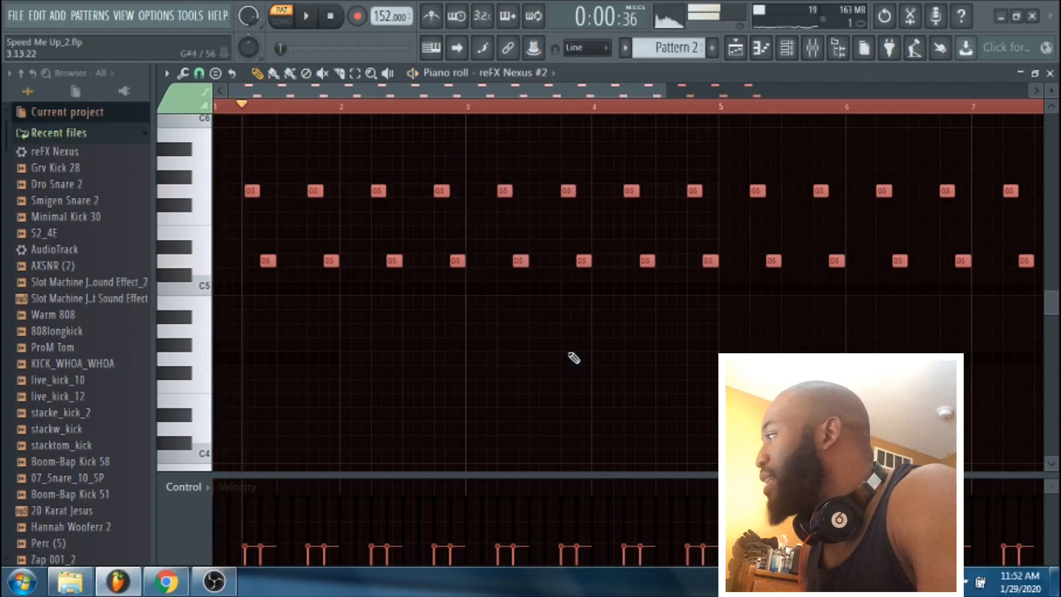
# Step: Switch to Spotify, listen to the opening of "Speed Me Up" with the volume raised, and return to the FL Studio playlist
pyautogui.click(746, 48)
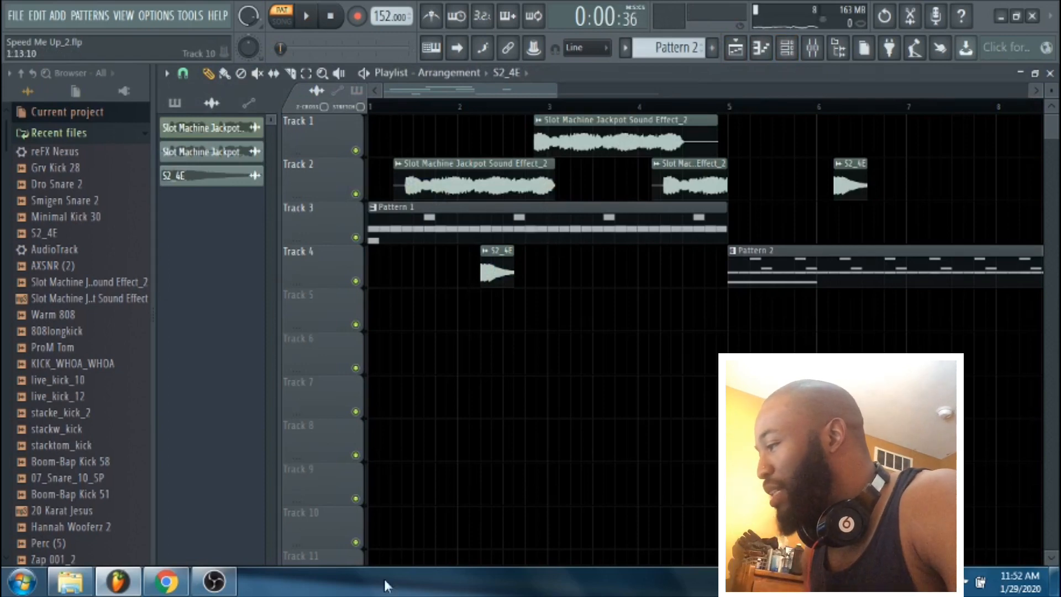
pyautogui.click(166, 582)
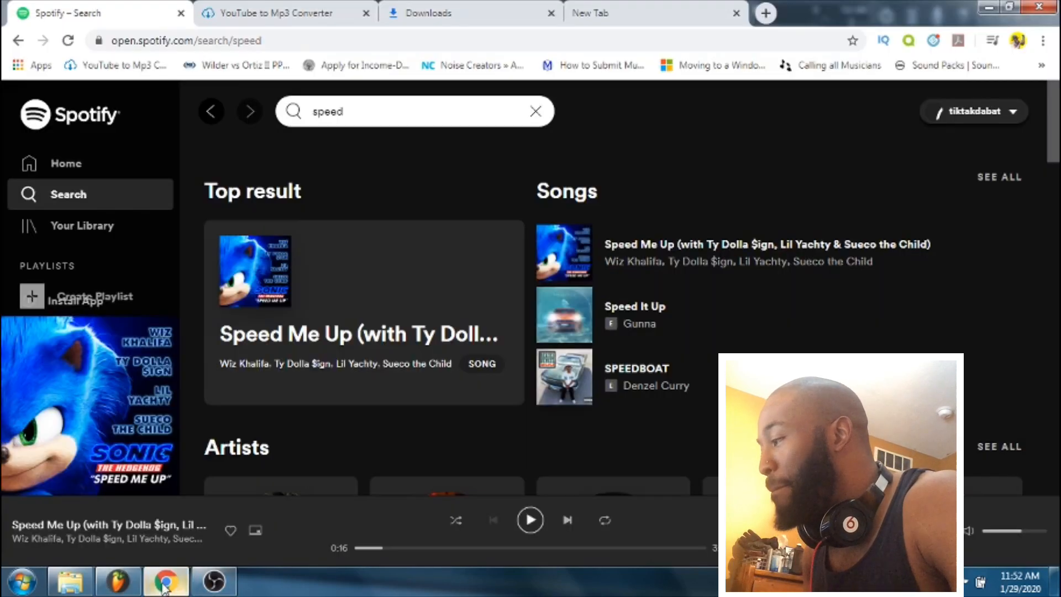
pyautogui.click(363, 547)
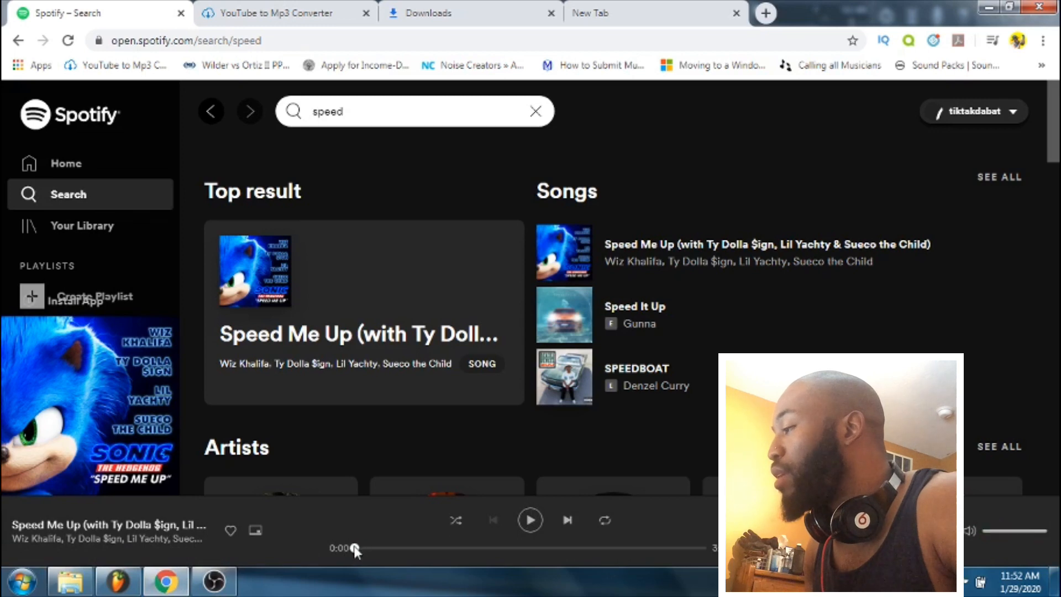
pyautogui.moveTo(366, 548); pyautogui.dragTo(363, 548)
pyautogui.click(528, 522)
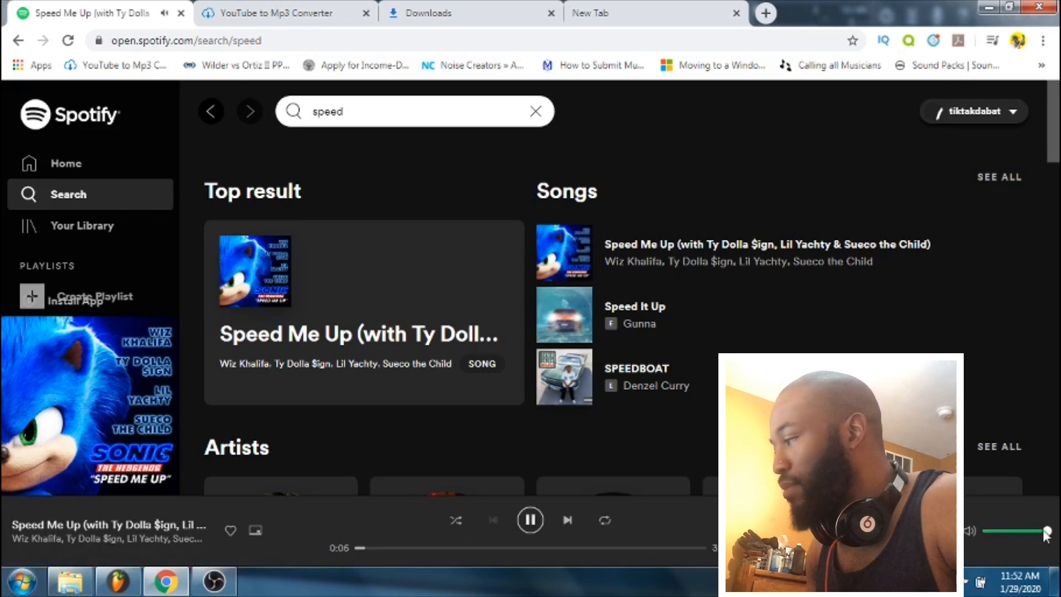
pyautogui.moveTo(1032, 531); pyautogui.dragTo(1041, 533)
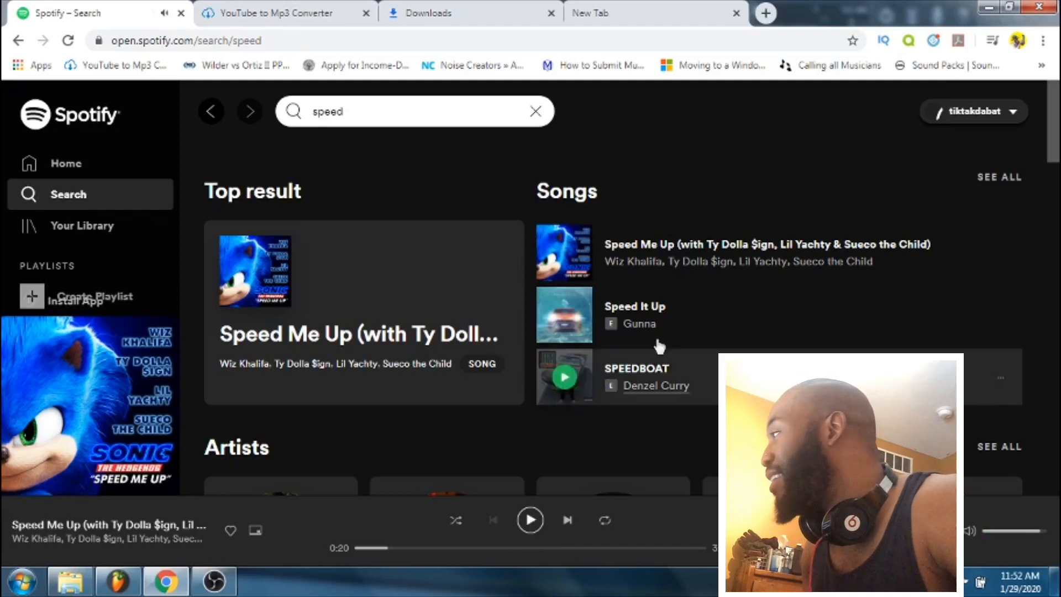
pyautogui.click(990, 9)
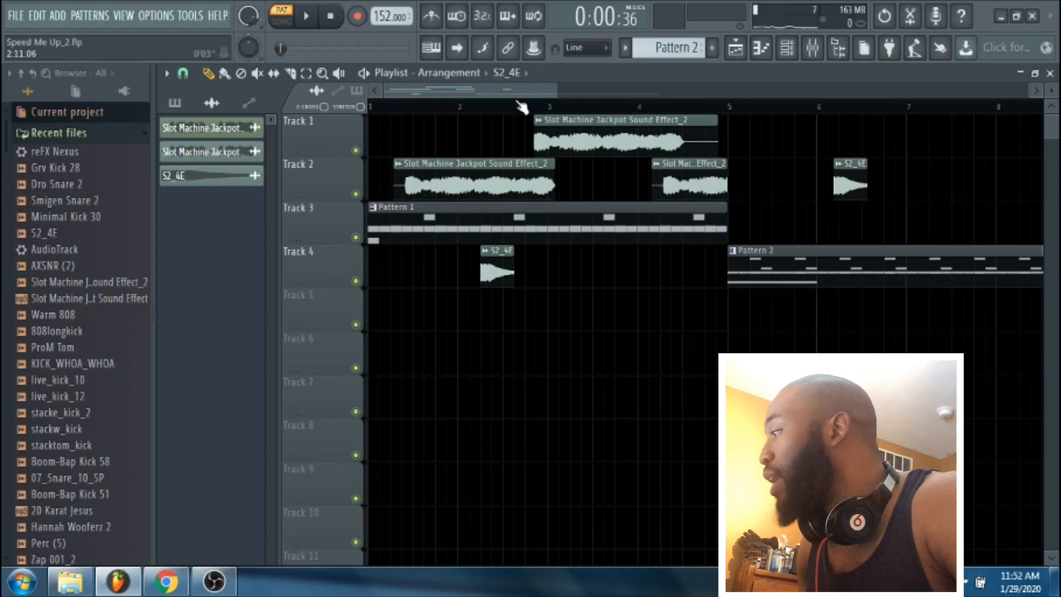
pyautogui.moveTo(516, 88); pyautogui.dragTo(466, 95)
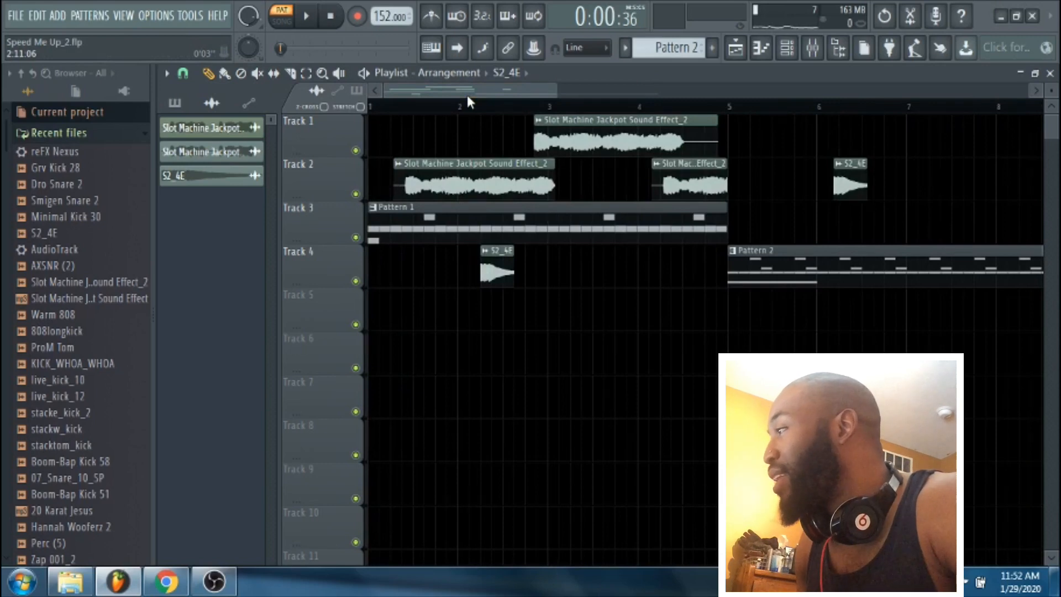
# Step: Play the full arrangement in song mode with auto-scrolling on, examining the Slot Machine Jackpot clips in the opening bars
pyautogui.moveTo(452, 88); pyautogui.dragTo(482, 83)
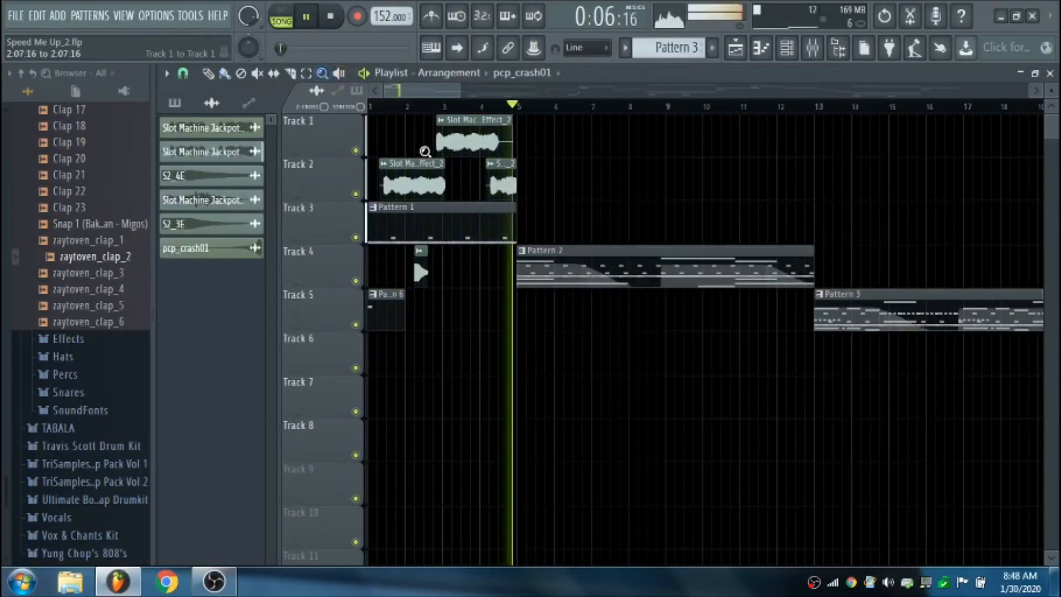
pyautogui.moveTo(413, 257); pyautogui.dragTo(554, 233)
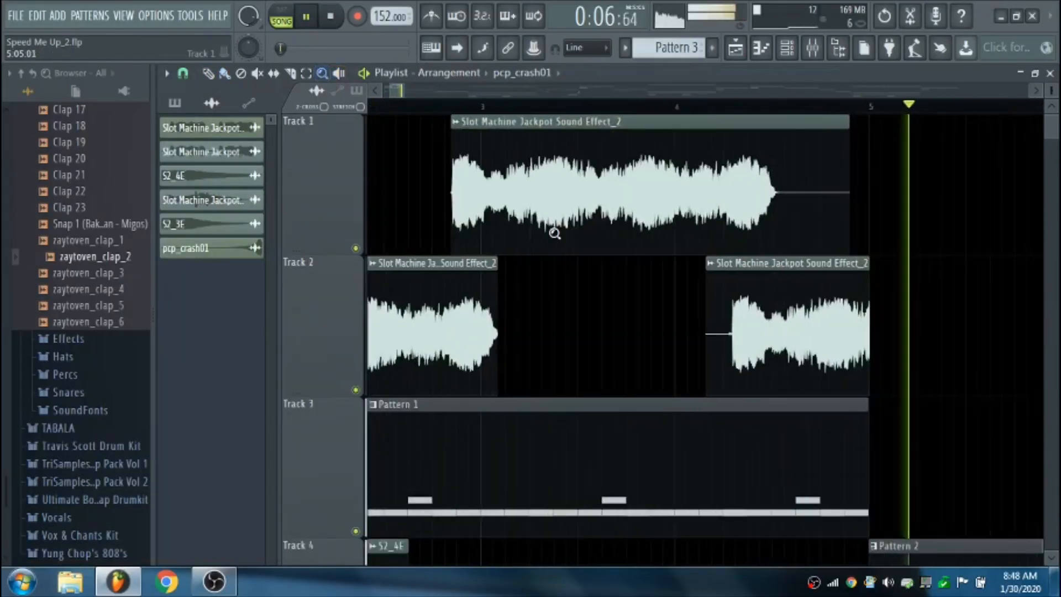
pyautogui.click(460, 48)
pyautogui.moveTo(407, 91); pyautogui.dragTo(359, 91)
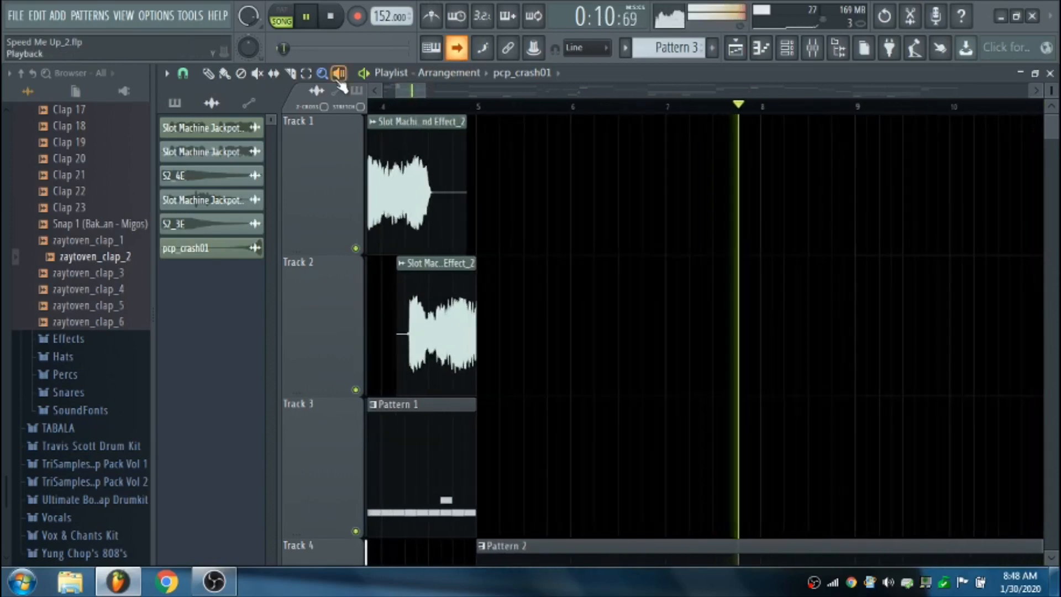
pyautogui.rightClick(557, 291)
pyautogui.click(488, 255)
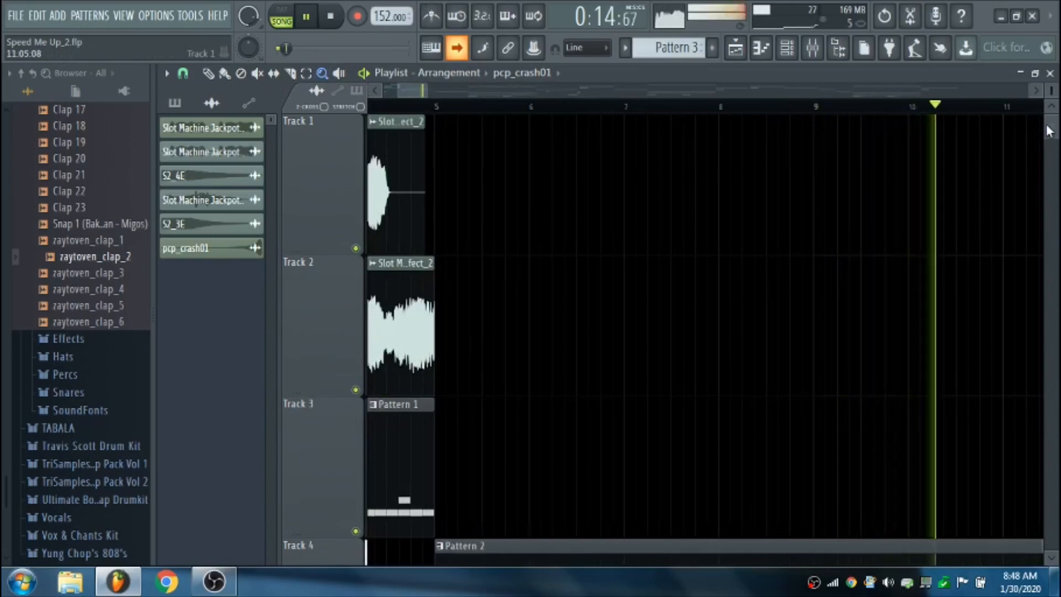
# Step: Examine the Pattern 2 and Pattern 3 clips on Tracks 4 and 5, including their channel volume shapes, during playback
pyautogui.moveTo(1051, 131)
pyautogui.mouseDown()
pyautogui.moveTo(1054, 156)
pyautogui.moveTo(1055, 130)
pyautogui.mouseUp()
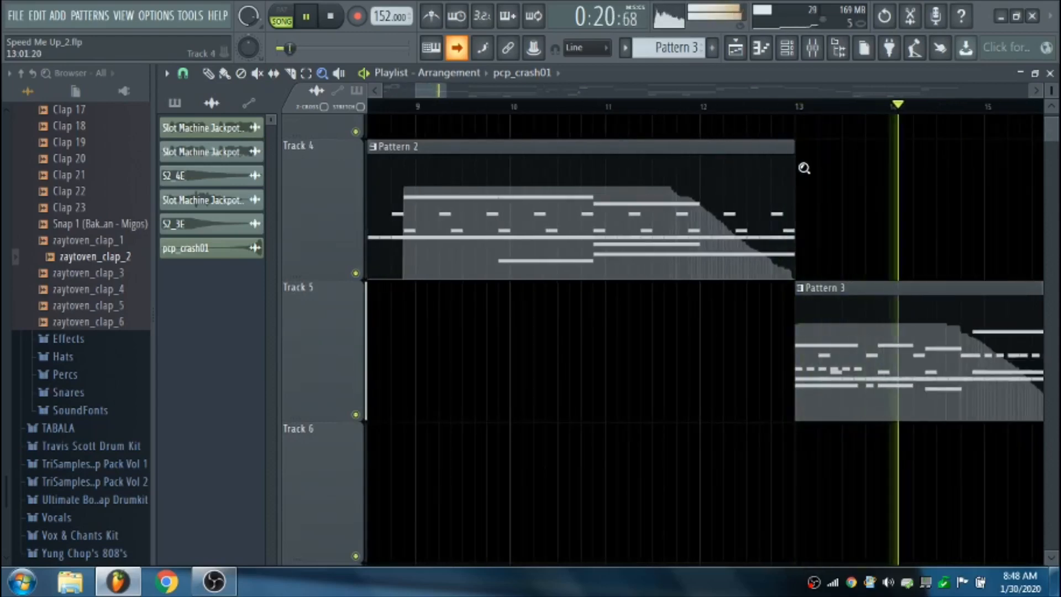
pyautogui.click(457, 89)
pyautogui.moveTo(448, 89); pyautogui.dragTo(484, 89)
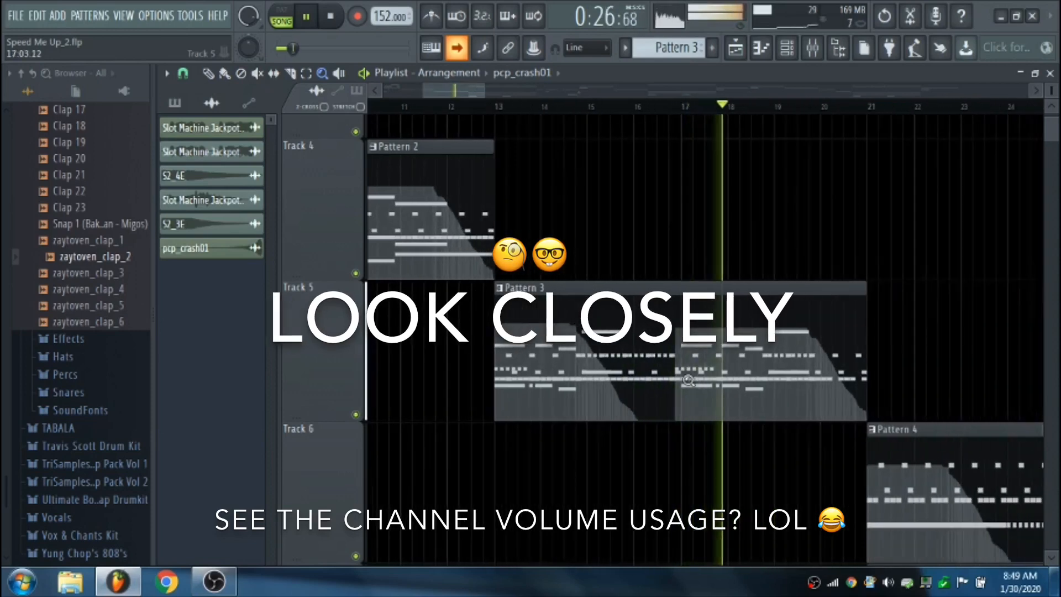
pyautogui.moveTo(812, 333); pyautogui.dragTo(880, 431)
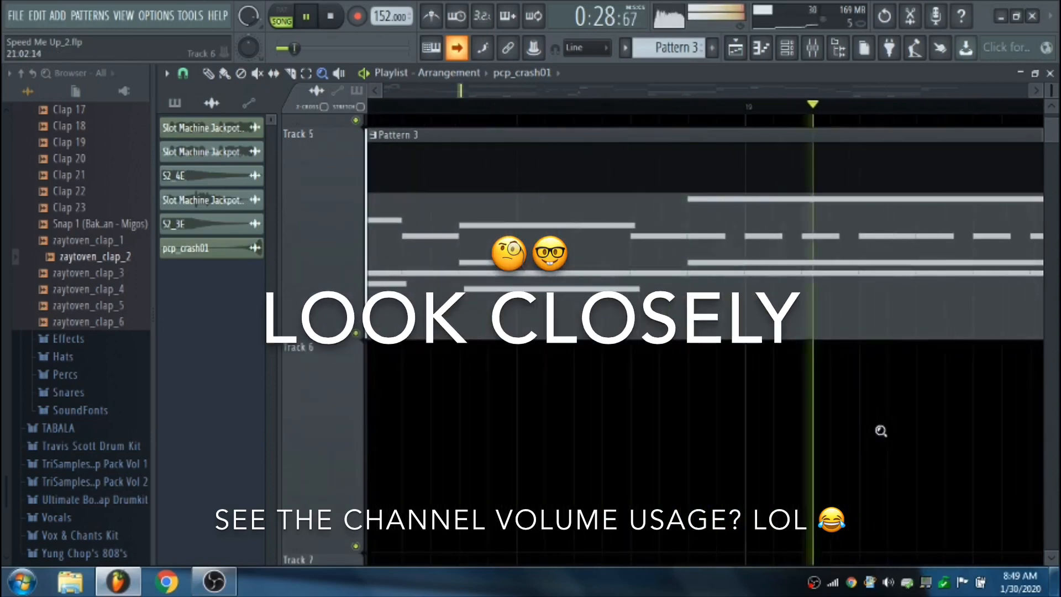
pyautogui.rightClick(865, 279)
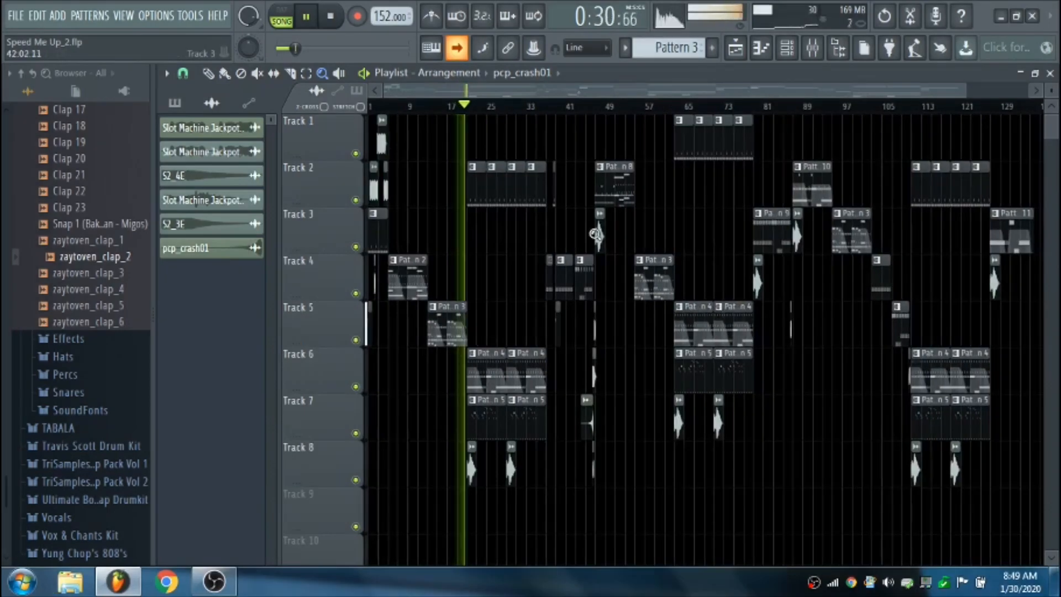
pyautogui.moveTo(964, 91); pyautogui.dragTo(503, 90)
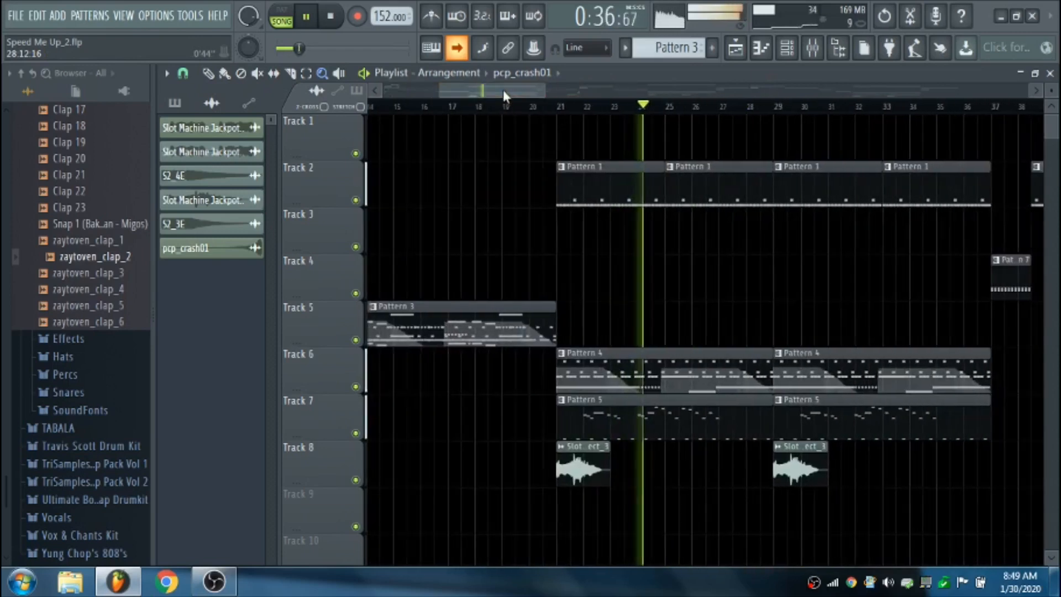
# Step: Select Pattern 5 and review the reFX Nexus #3 melody in the piano roll through bar 7
pyautogui.click(209, 74)
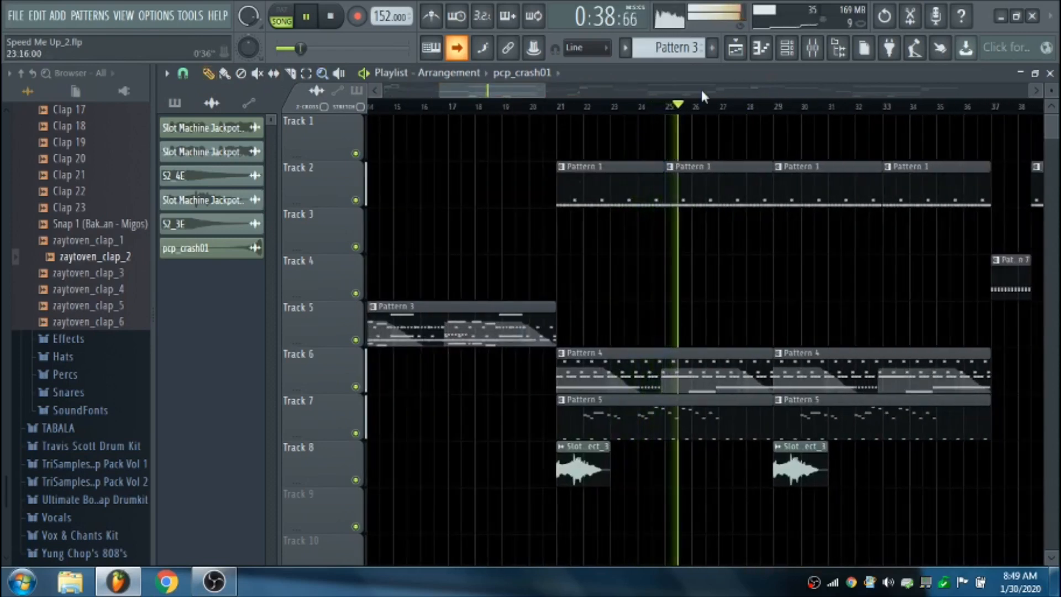
pyautogui.scroll(-1, 679, 48)
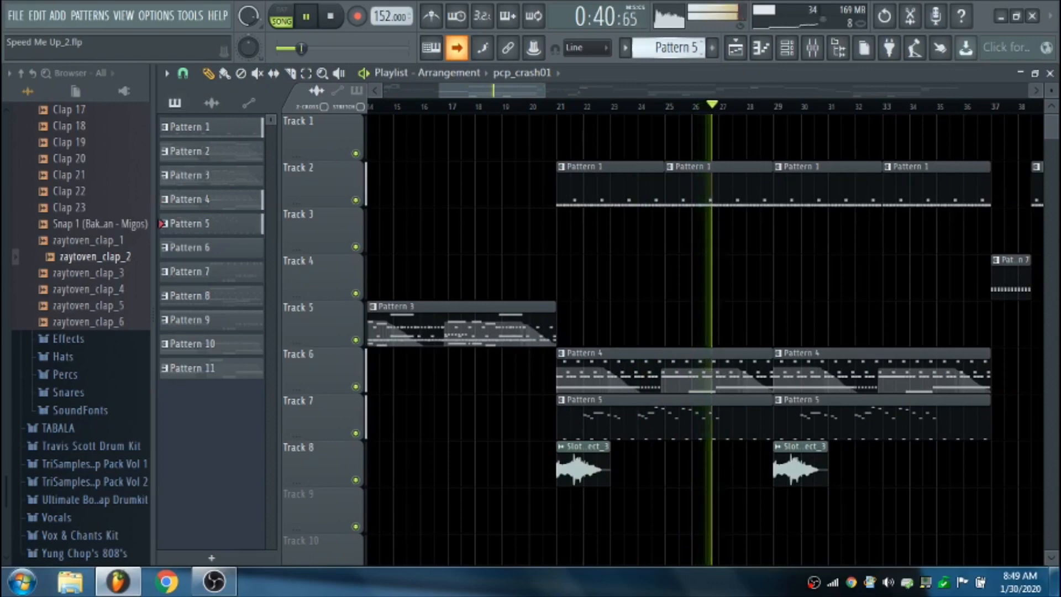
pyautogui.click(787, 48)
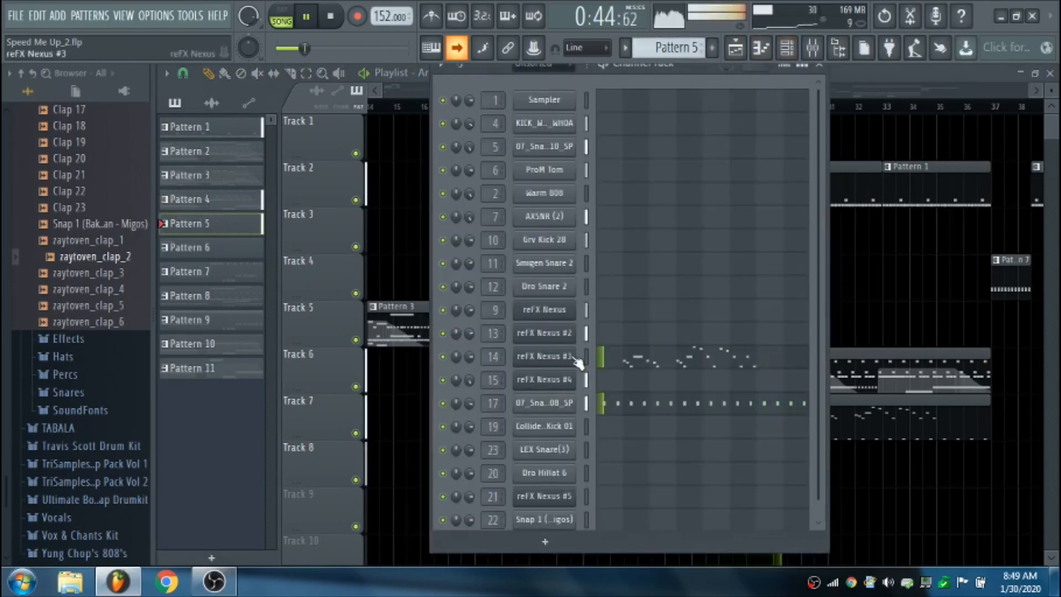
pyautogui.click(622, 365)
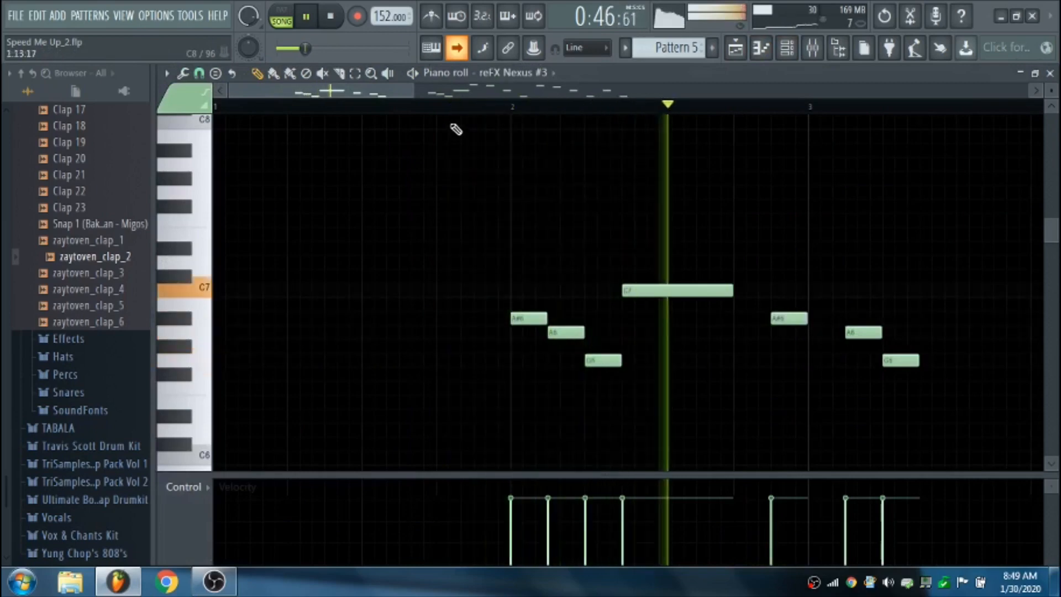
pyautogui.moveTo(414, 91); pyautogui.dragTo(551, 90)
pyautogui.moveTo(460, 91); pyautogui.dragTo(683, 119)
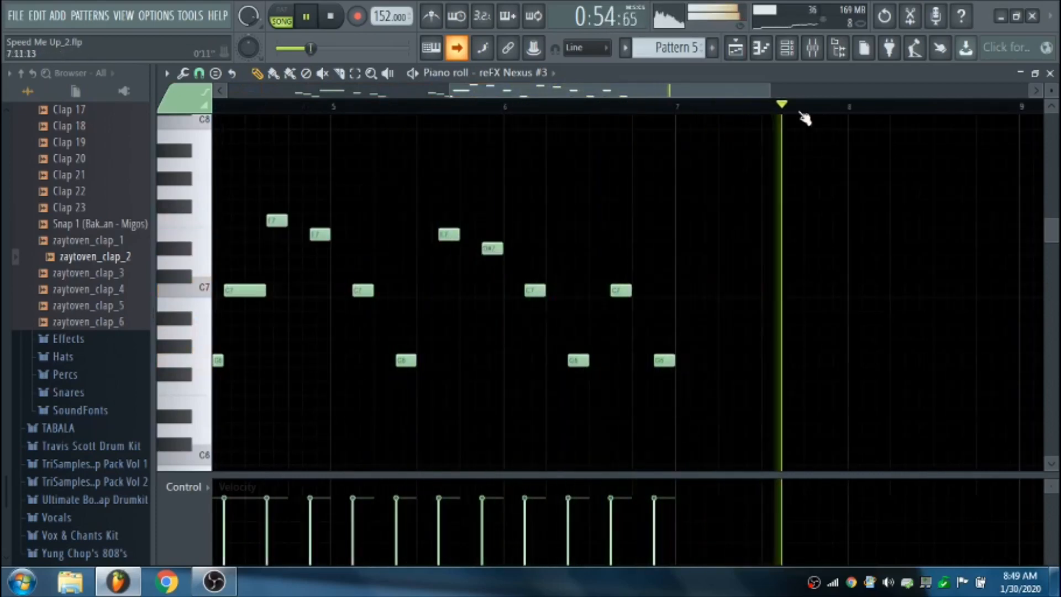
# Step: Return to the playlist and follow the Pattern 7 transition with the pcp_crash01 clip up to bar 47
pyautogui.click(736, 51)
pyautogui.moveTo(563, 94)
pyautogui.mouseDown()
pyautogui.moveTo(635, 82)
pyautogui.moveTo(545, 88)
pyautogui.mouseUp()
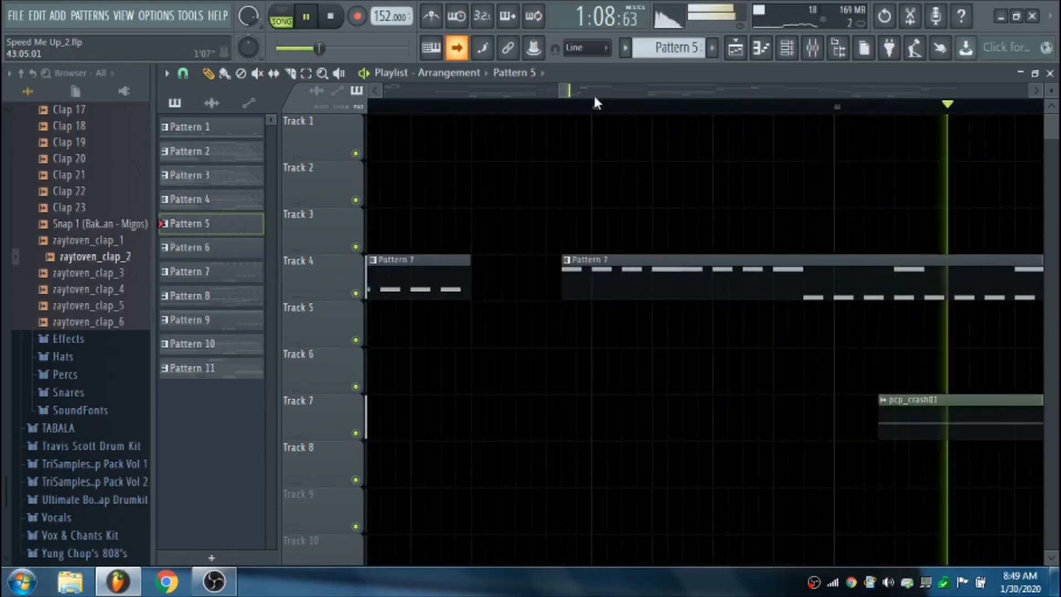
pyautogui.scroll(-4, 571, 97)
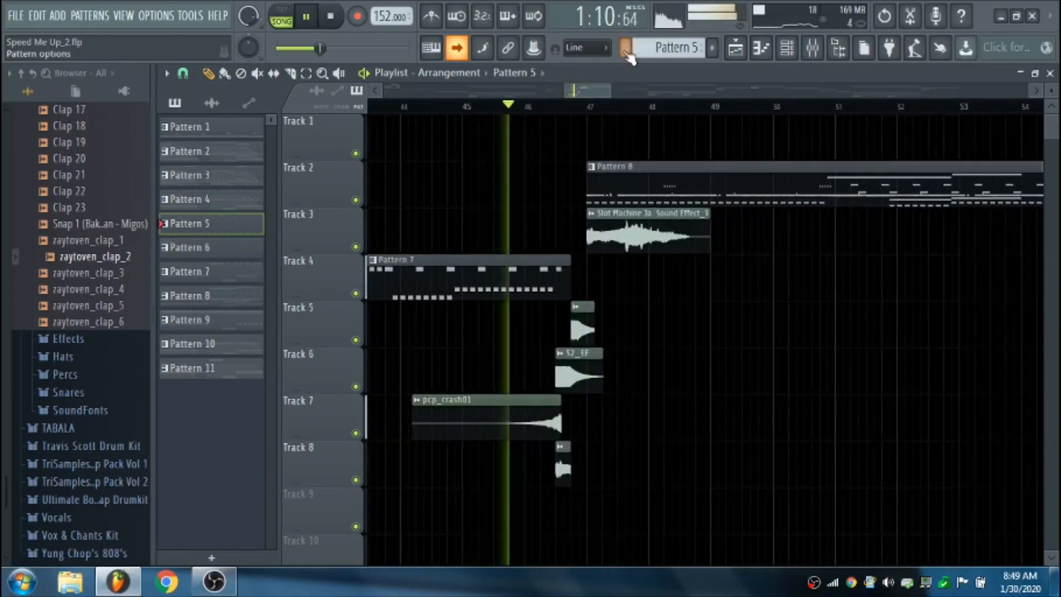
# Step: Select Pattern 8 and review the reFX Nexus #4 notes in the piano roll through bar 8
pyautogui.scroll(-3, 663, 50)
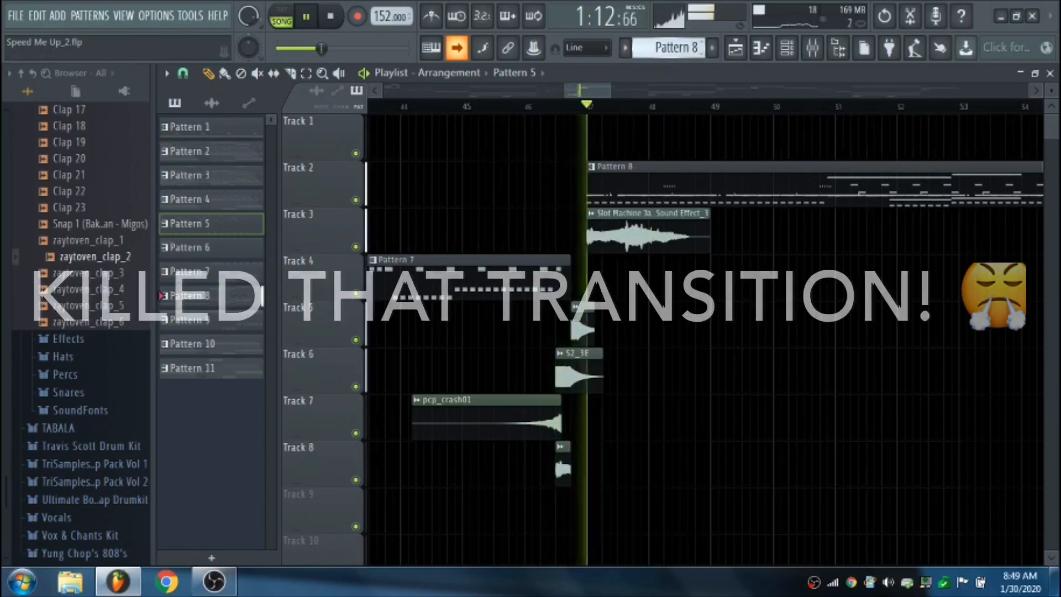
pyautogui.click(762, 48)
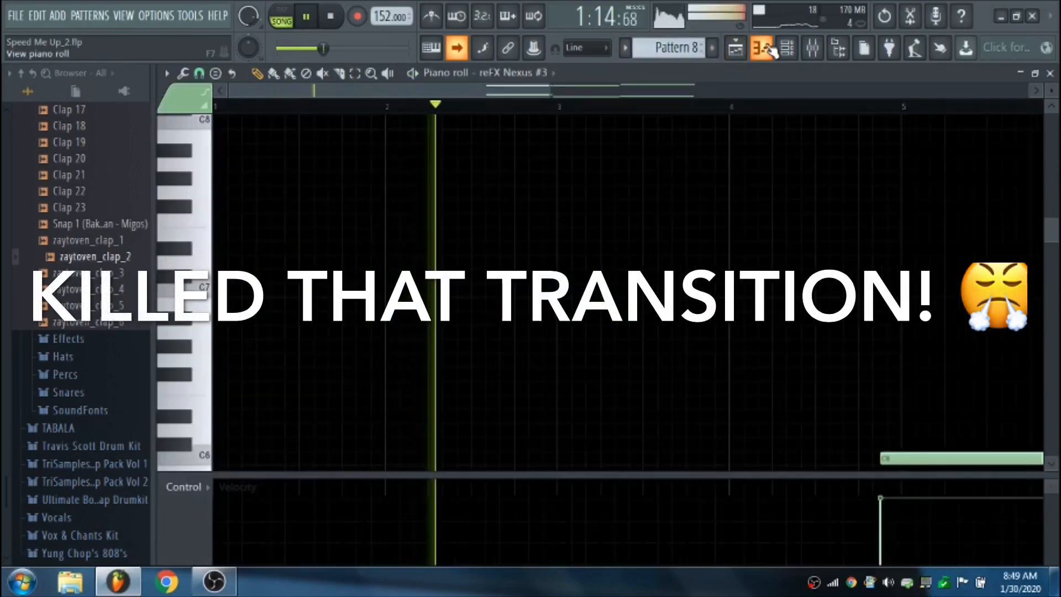
pyautogui.click(762, 48)
pyautogui.click(789, 50)
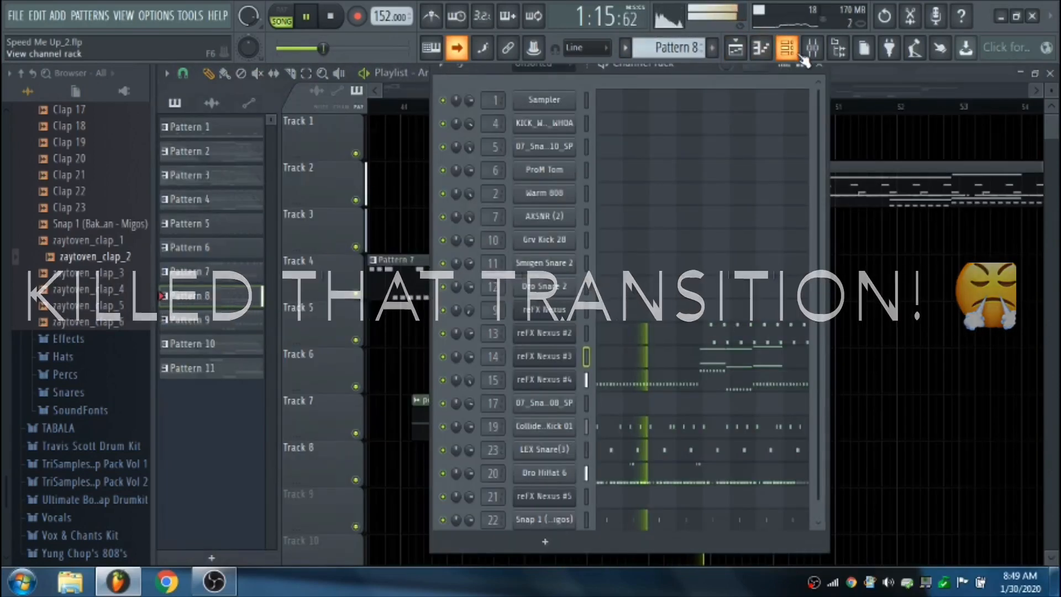
pyautogui.click(722, 384)
pyautogui.moveTo(1052, 227); pyautogui.dragTo(1052, 311)
pyautogui.moveTo(1003, 250); pyautogui.dragTo(727, 171)
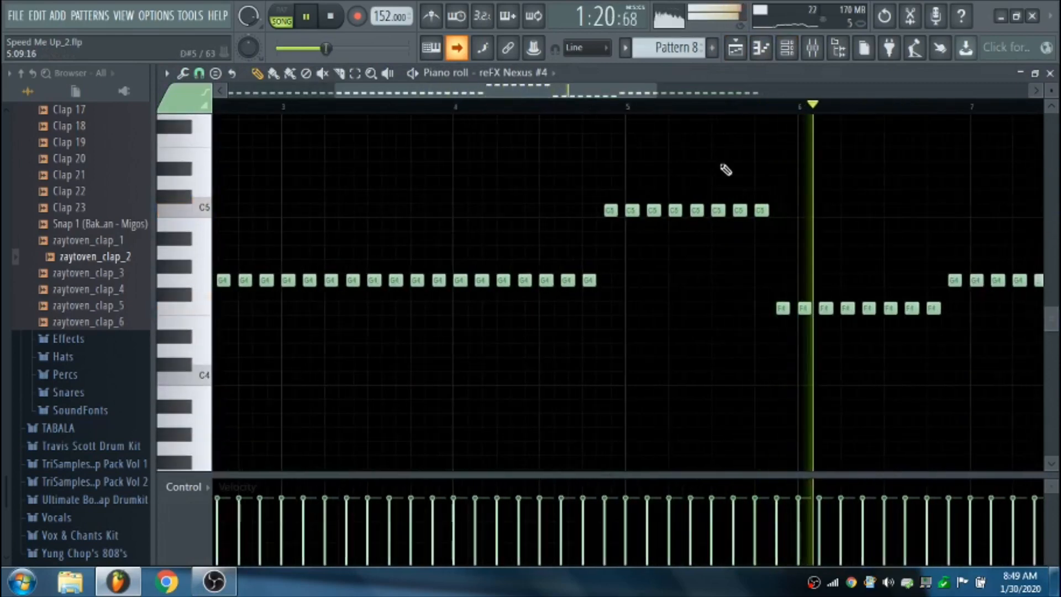
pyautogui.moveTo(597, 92); pyautogui.dragTo(757, 102)
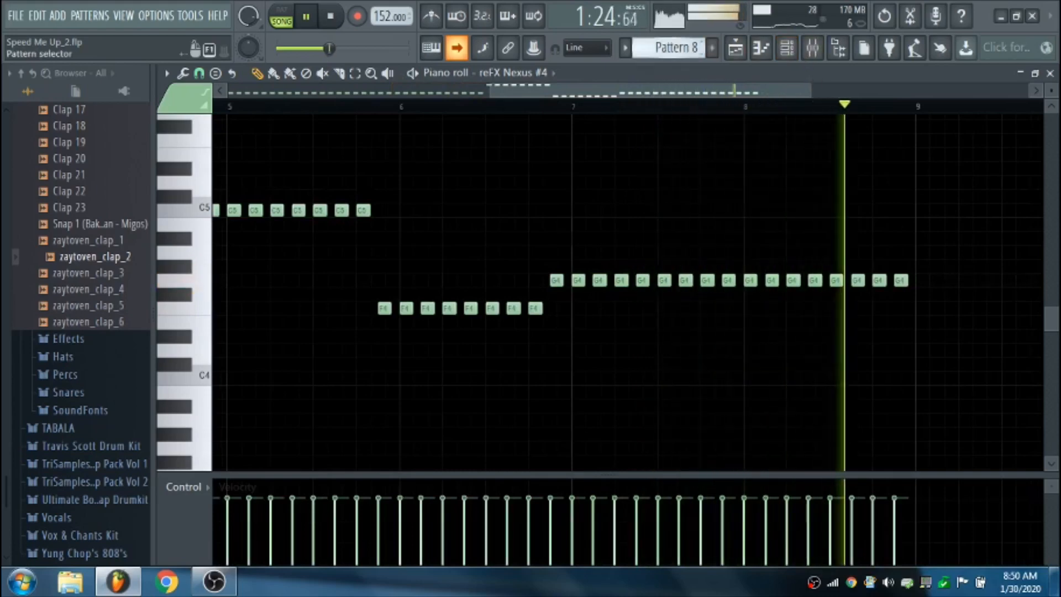
# Step: Return to the playlist, select Pattern 3, and examine its channels in the channel rack during playback
pyautogui.click(735, 50)
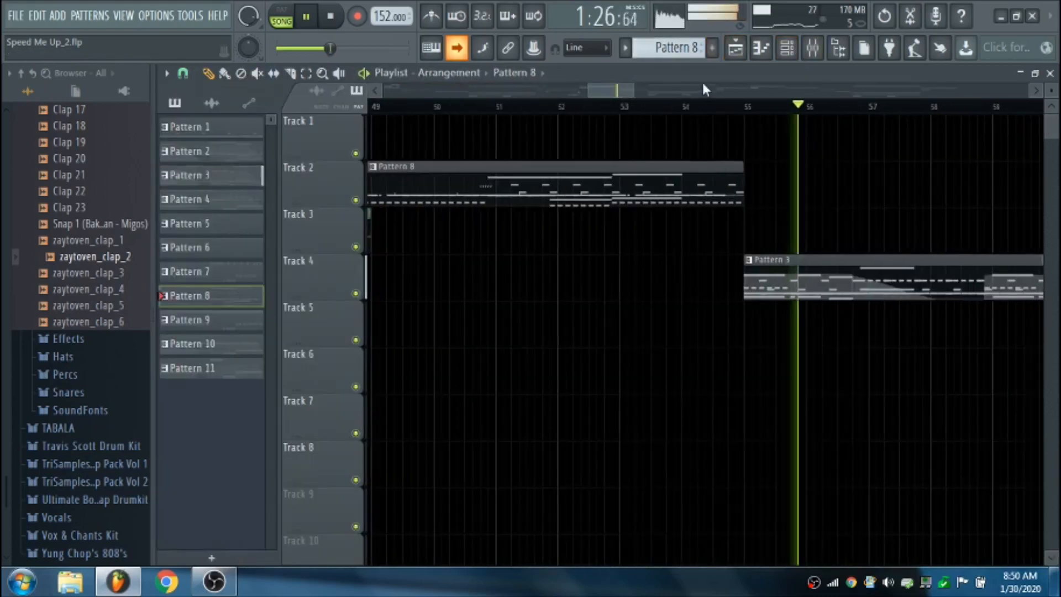
pyautogui.scroll(4, 671, 50)
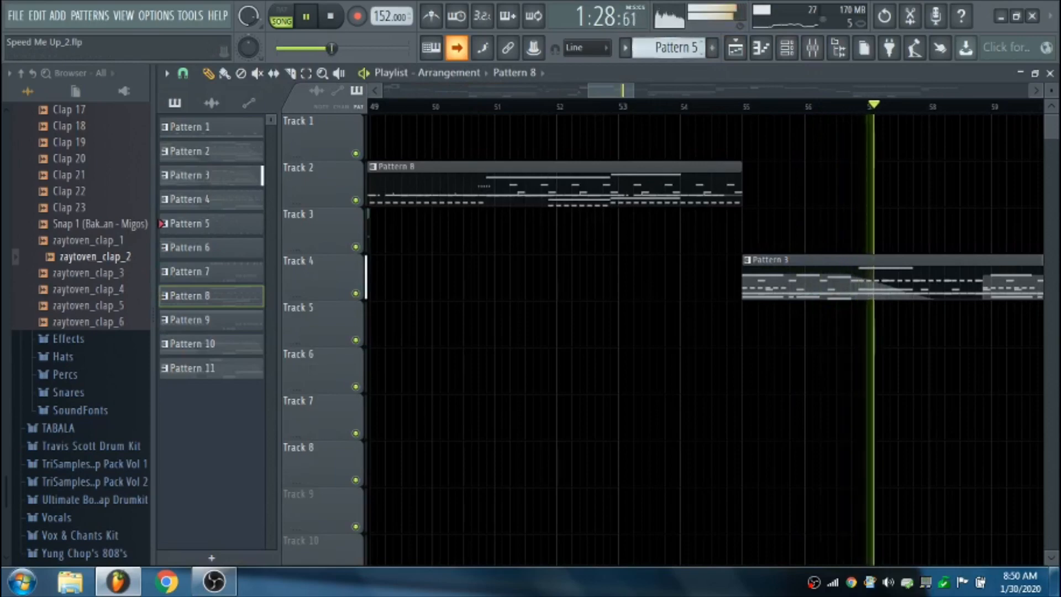
pyautogui.click(760, 49)
pyautogui.click(762, 49)
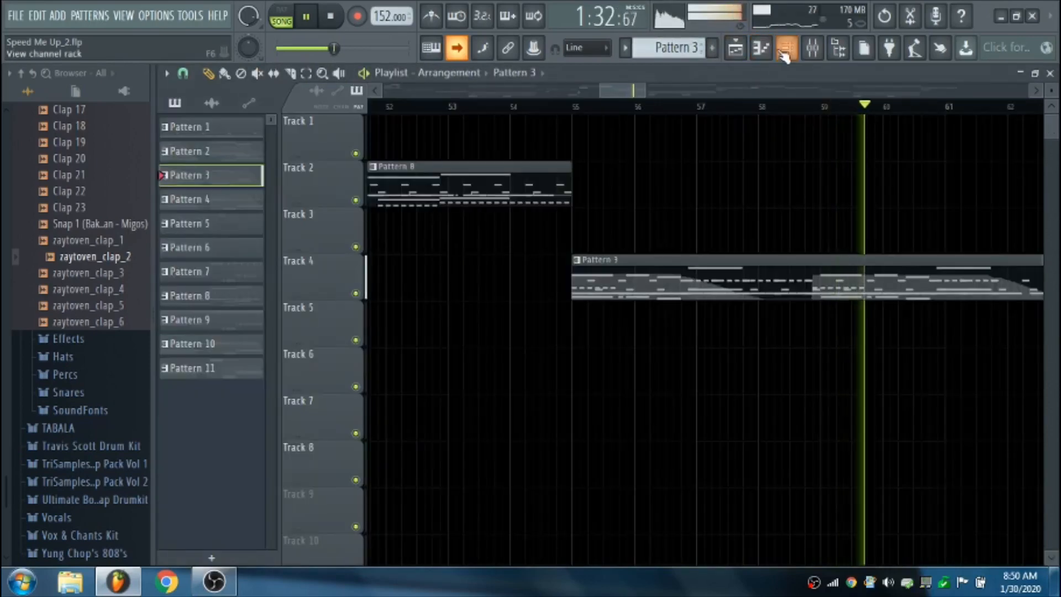
pyautogui.click(786, 49)
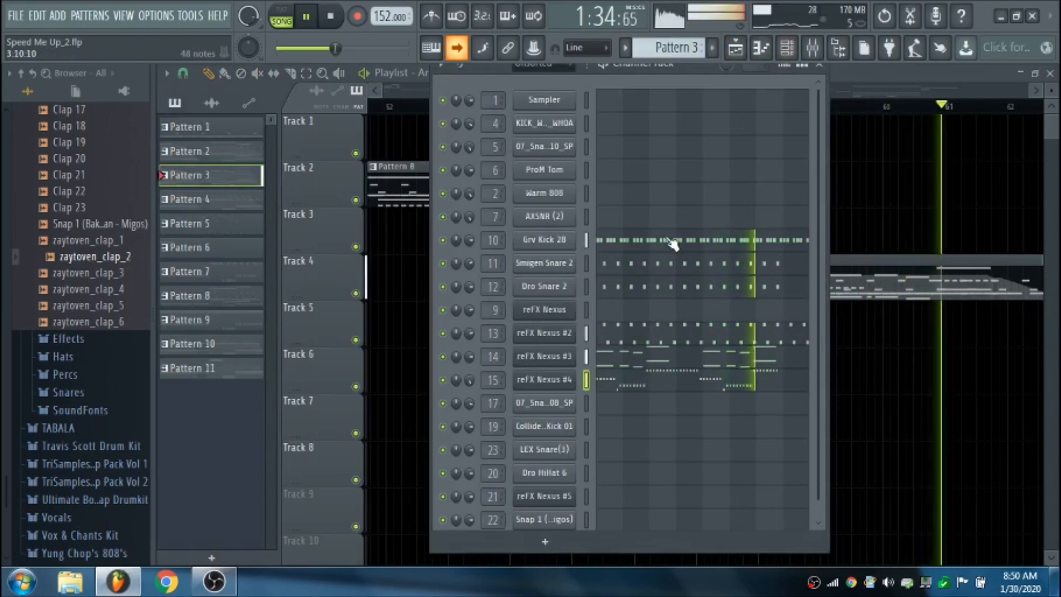
pyautogui.click(876, 92)
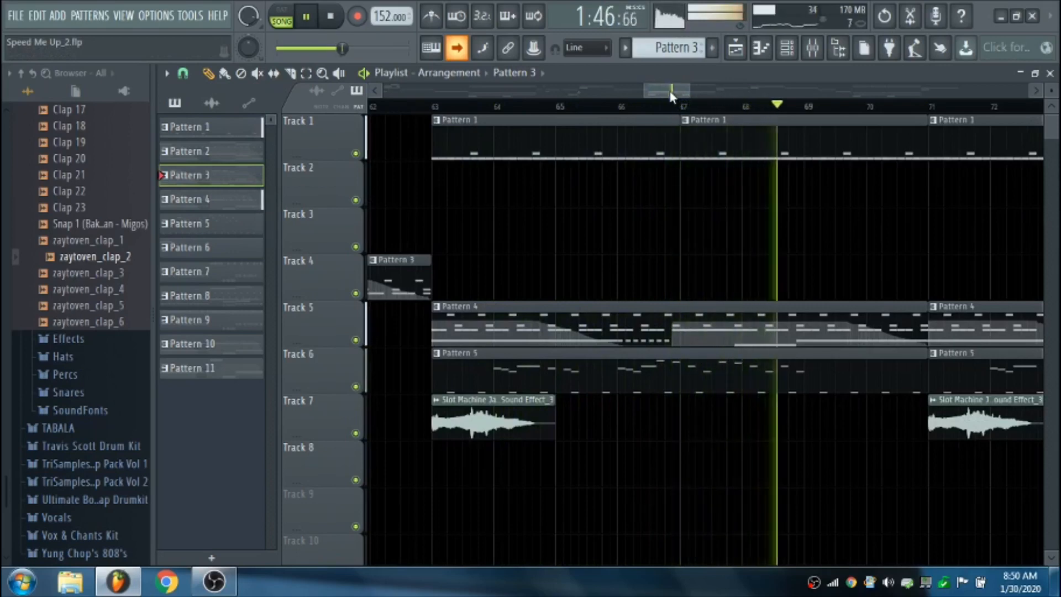
# Step: Open the Pattern 5 clip at bar 71 and follow its reFX Nexus #3 notes in the piano roll
pyautogui.moveTo(677, 94); pyautogui.dragTo(699, 89)
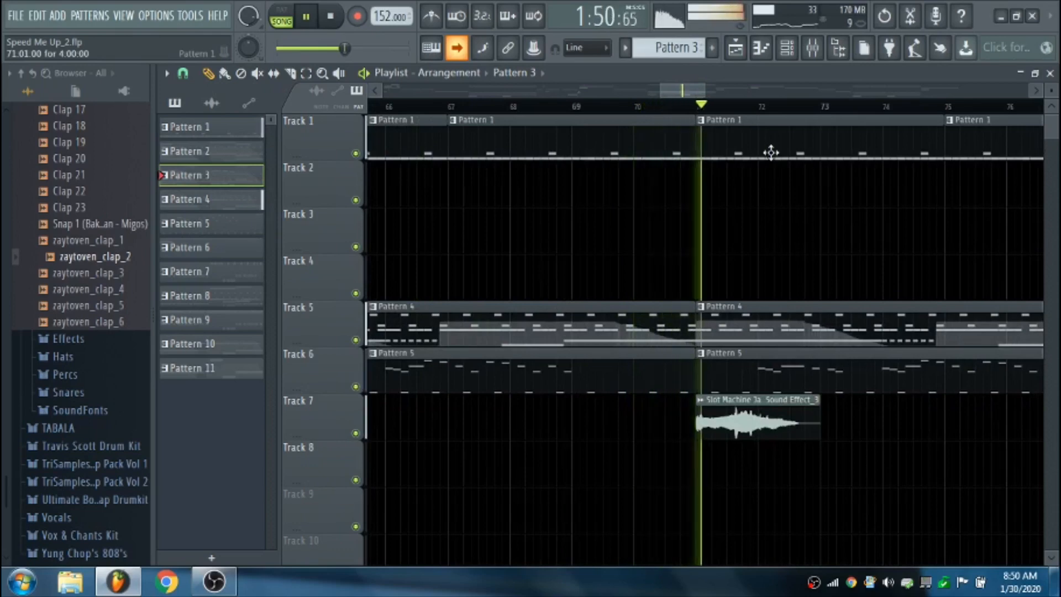
pyautogui.doubleClick(774, 378)
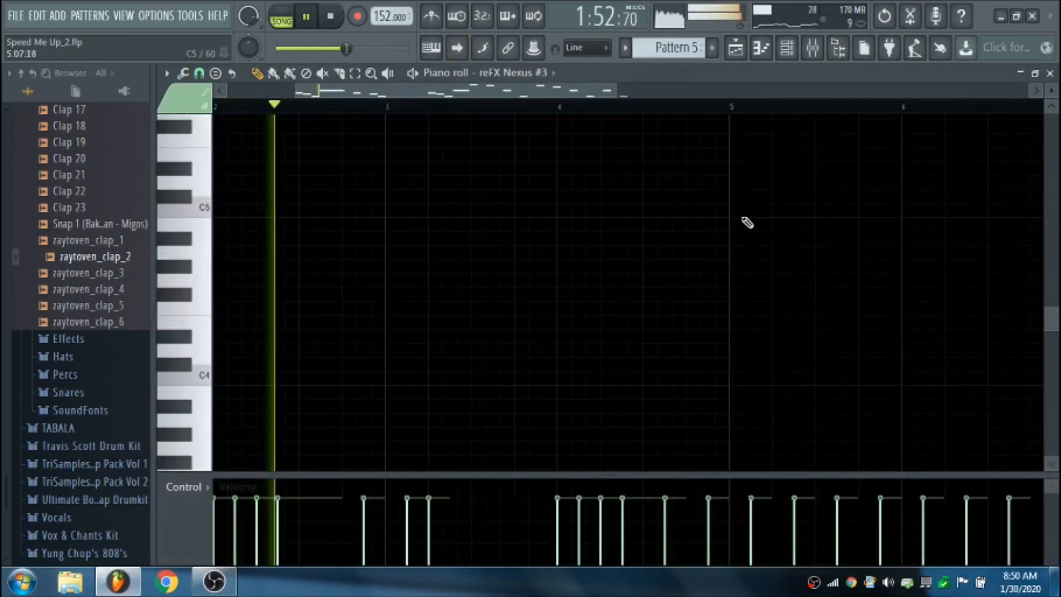
pyautogui.moveTo(1054, 309); pyautogui.dragTo(1053, 232)
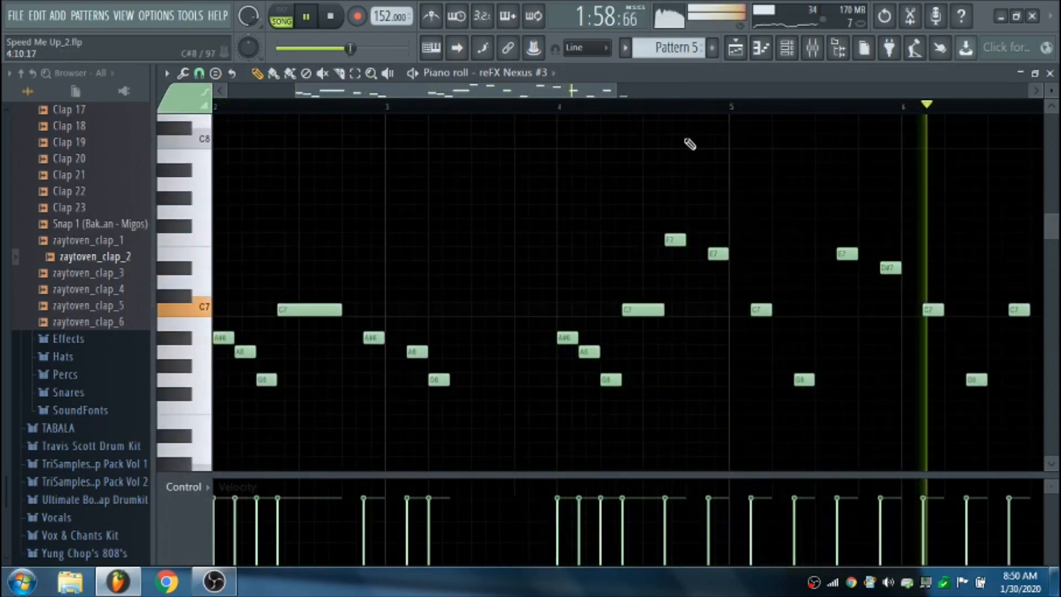
pyautogui.moveTo(602, 93); pyautogui.dragTo(646, 102)
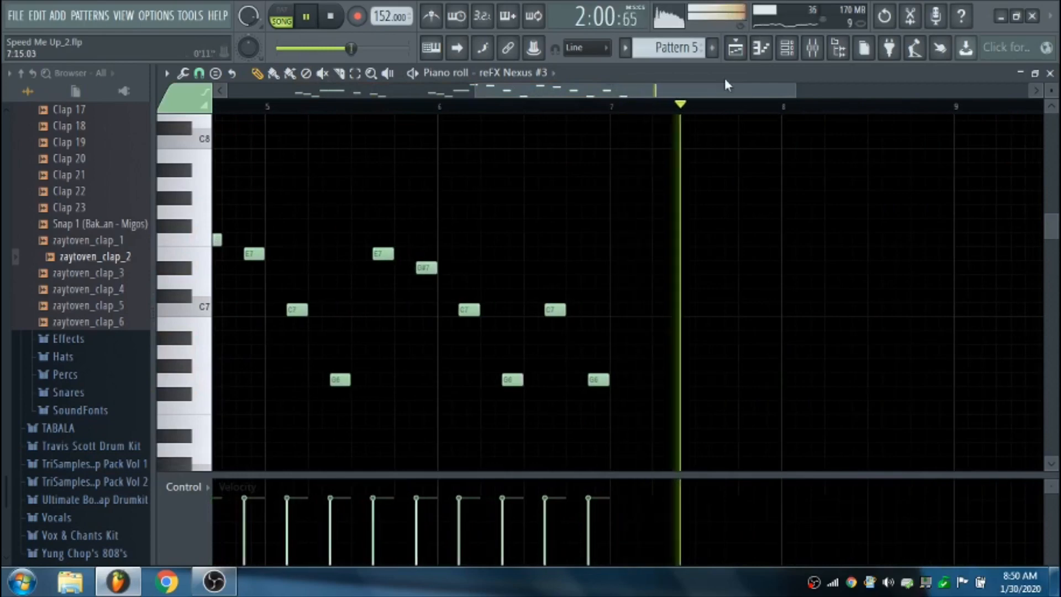
# Step: Return to the playlist and follow the arrangement through the Pattern 9 and Pattern 10 clips
pyautogui.click(735, 47)
pyautogui.moveTo(690, 94); pyautogui.dragTo(790, 85)
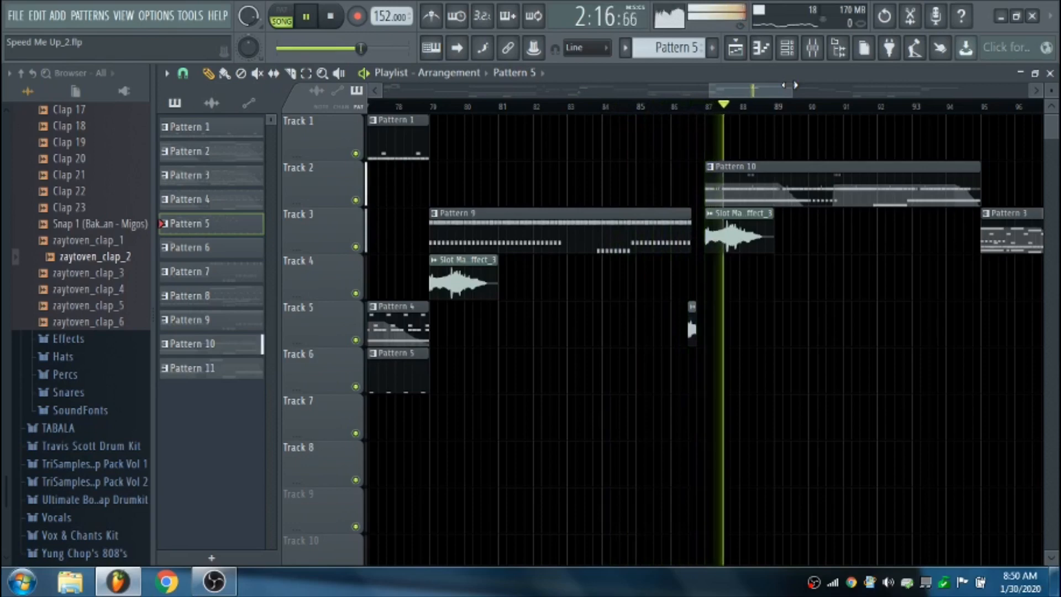
pyautogui.moveTo(765, 94); pyautogui.dragTo(786, 92)
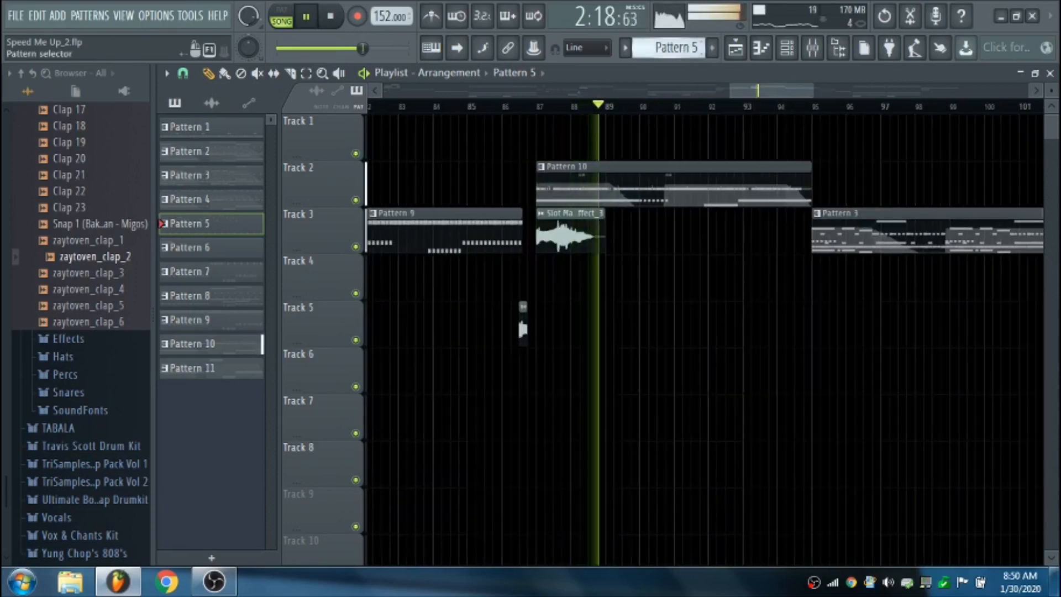
# Step: Select Pattern 10 and examine its channels in the channel rack during playback
pyautogui.scroll(-2, 685, 49)
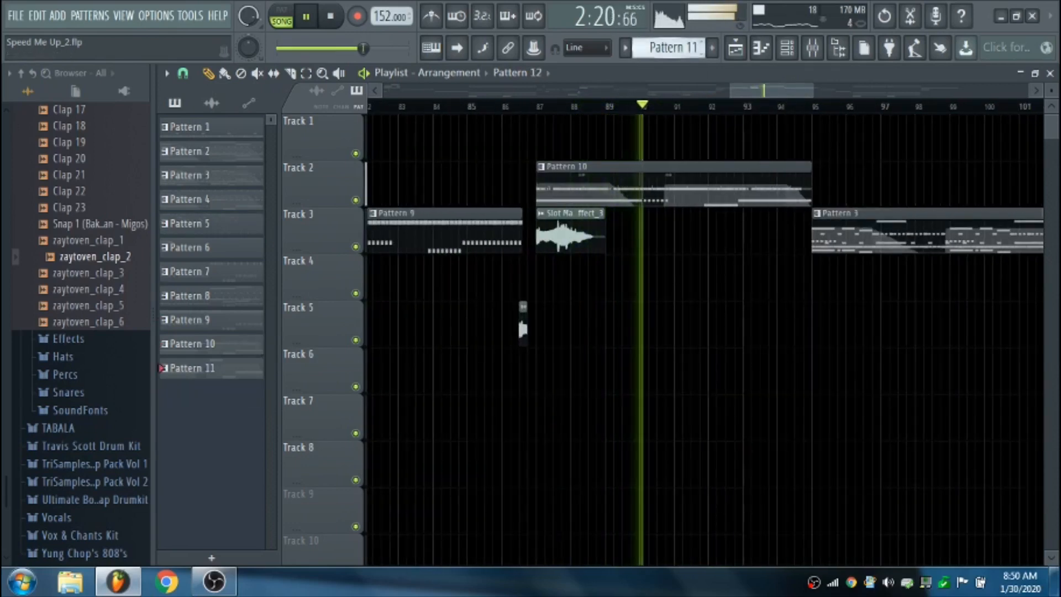
pyautogui.scroll(1, 685, 56)
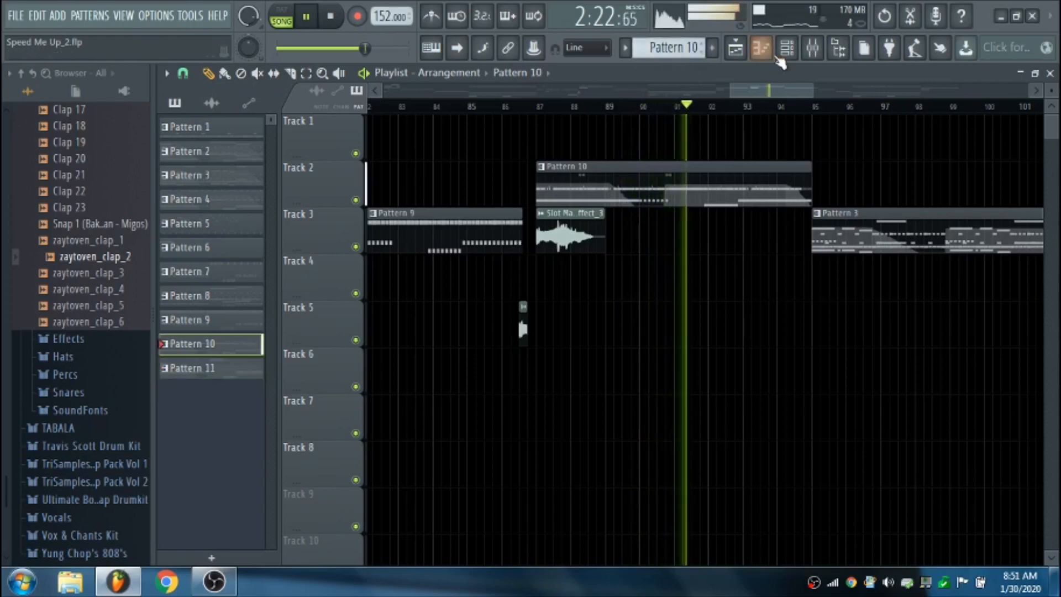
pyautogui.click(786, 48)
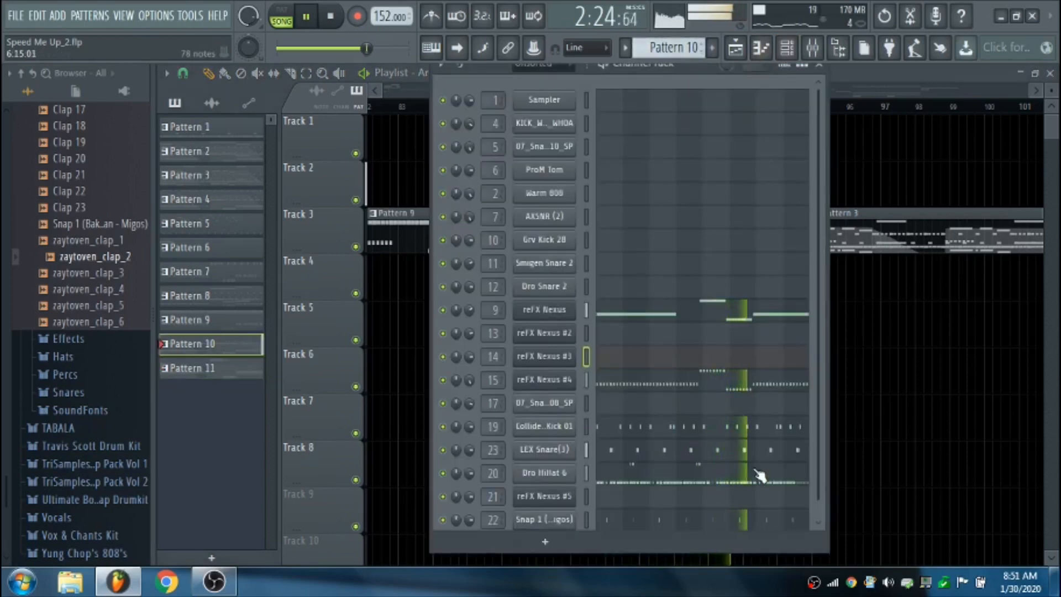
# Step: Open Pattern 10's Dro HiHat 6 channel in the piano roll and examine its notes through bar 8
pyautogui.click(760, 470)
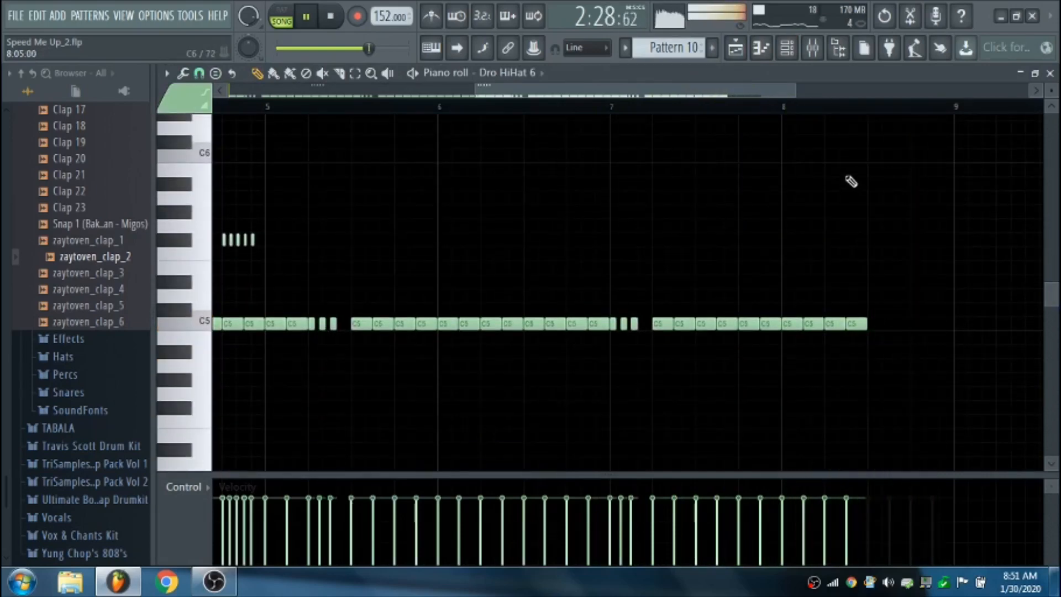
pyautogui.moveTo(751, 100); pyautogui.dragTo(717, 62)
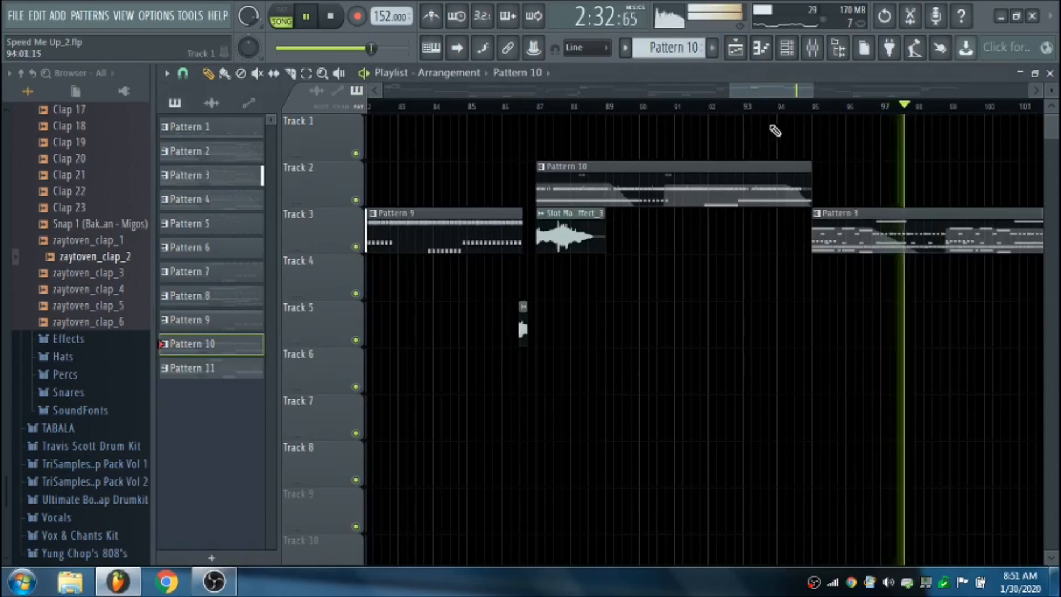
# Step: Follow the playlist arrangement during playback from the Pattern 3 clip at bar 95 to the layered Pattern 1, 4 and 5 clips
pyautogui.moveTo(789, 92); pyautogui.dragTo(879, 83)
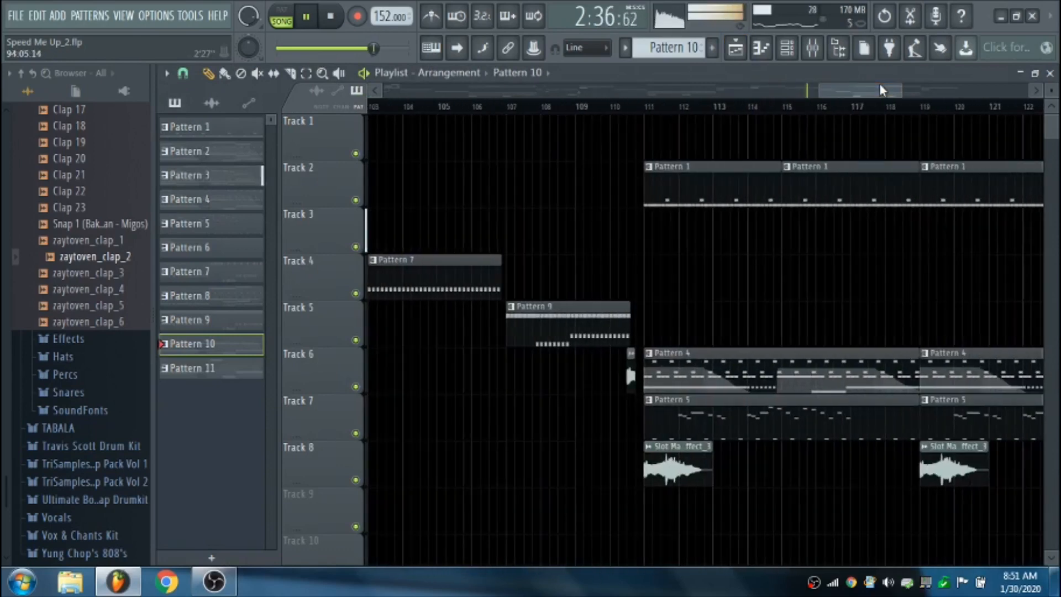
pyautogui.moveTo(876, 88); pyautogui.dragTo(840, 88)
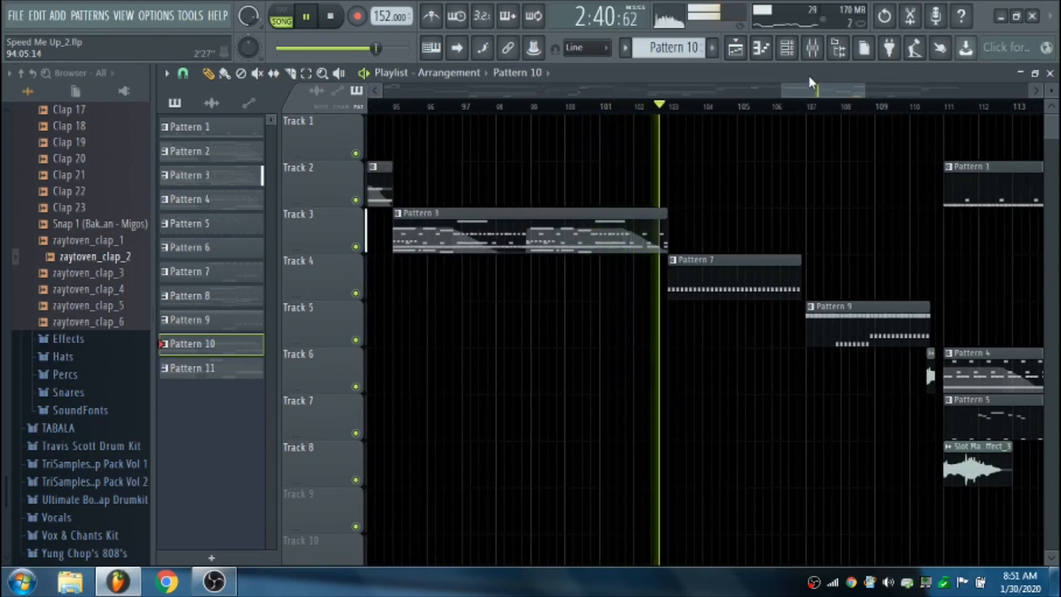
pyautogui.moveTo(865, 88); pyautogui.dragTo(842, 95)
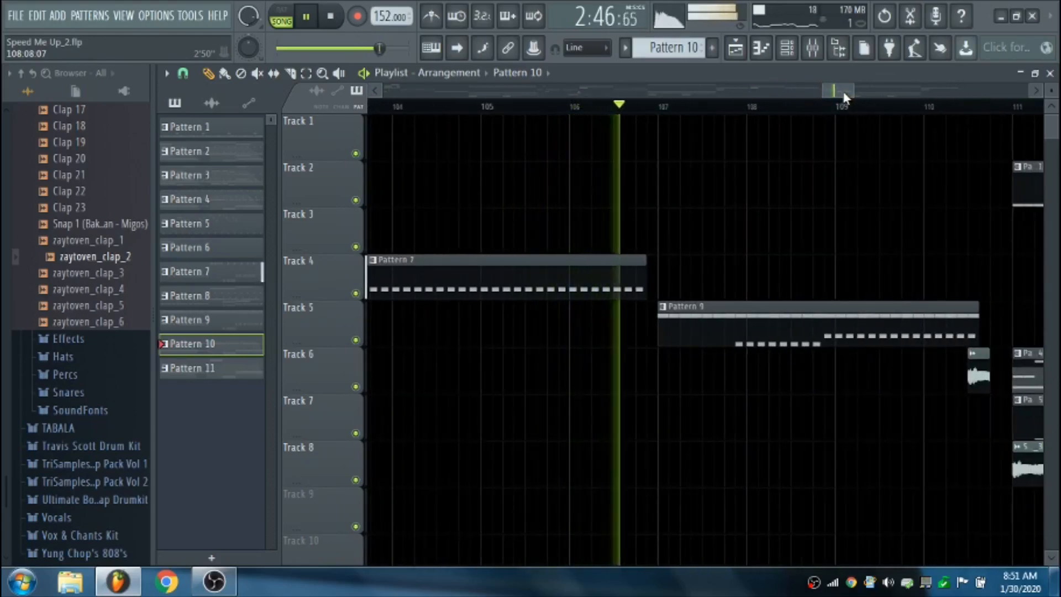
pyautogui.moveTo(838, 89); pyautogui.dragTo(892, 88)
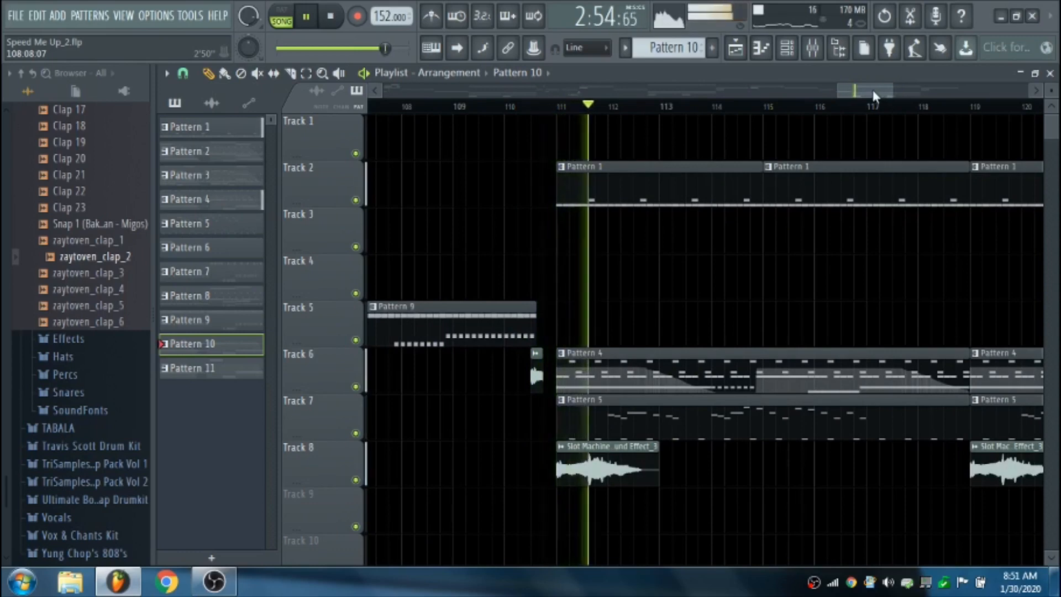
pyautogui.moveTo(867, 86); pyautogui.dragTo(887, 87)
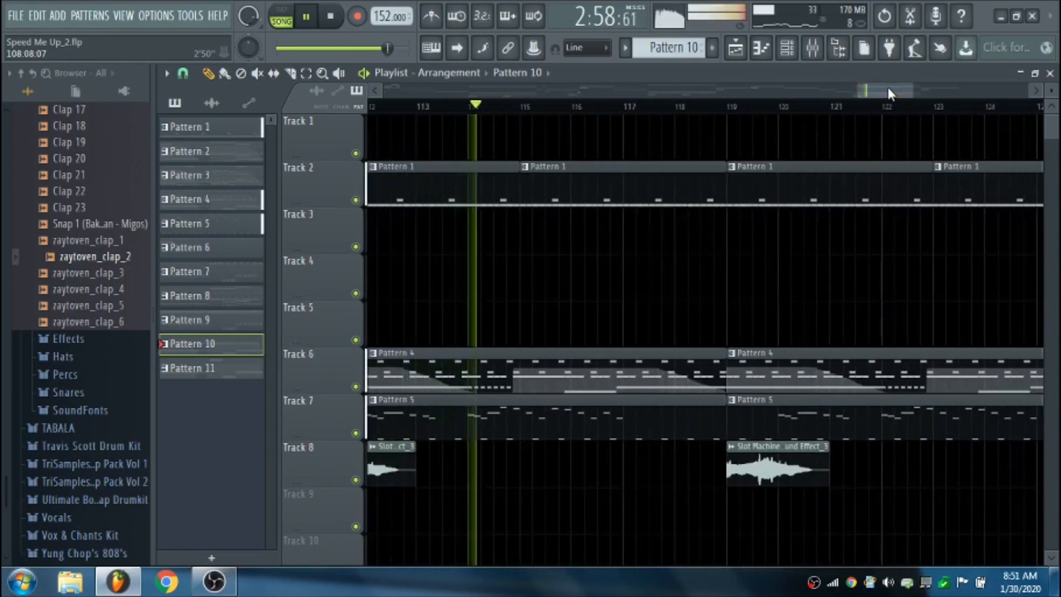
# Step: Select Pattern 4 and follow its Grv Kick 28 notes in the piano roll through bar 8
pyautogui.moveTo(688, 49); pyautogui.dragTo(688, 57)
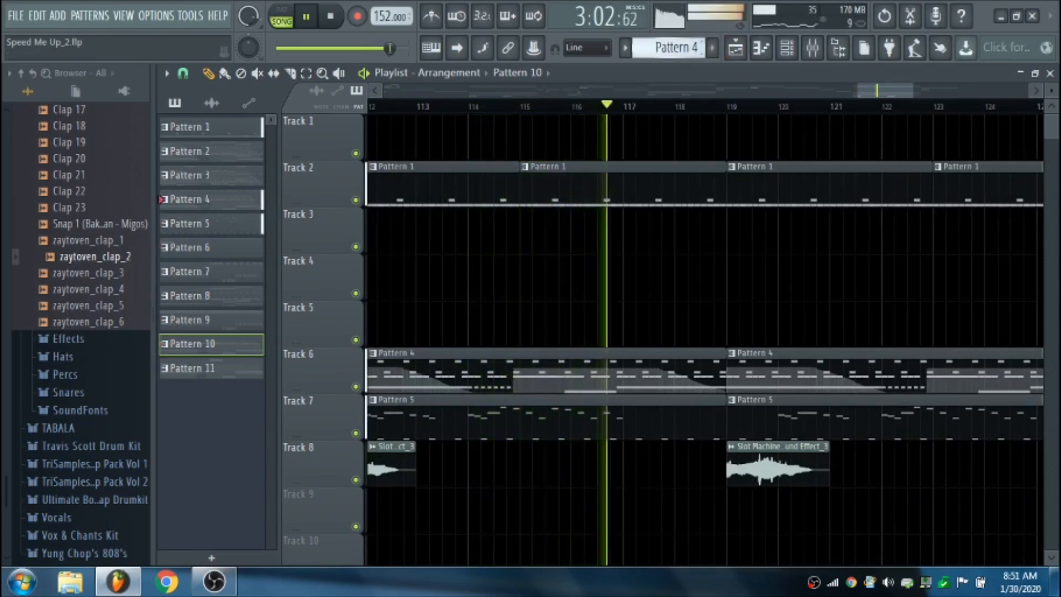
pyautogui.click(765, 49)
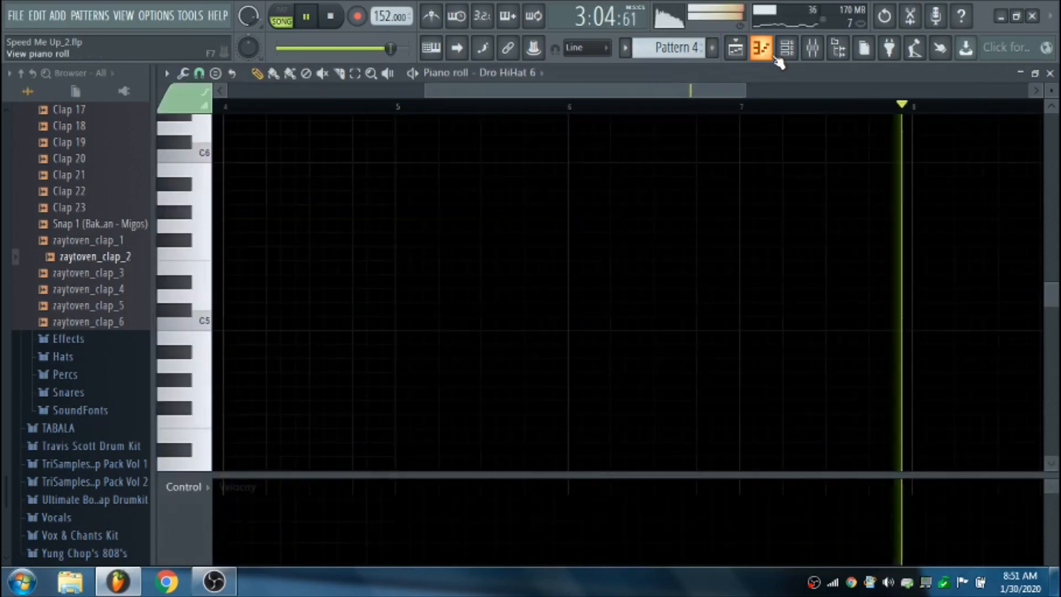
pyautogui.click(762, 49)
pyautogui.click(786, 49)
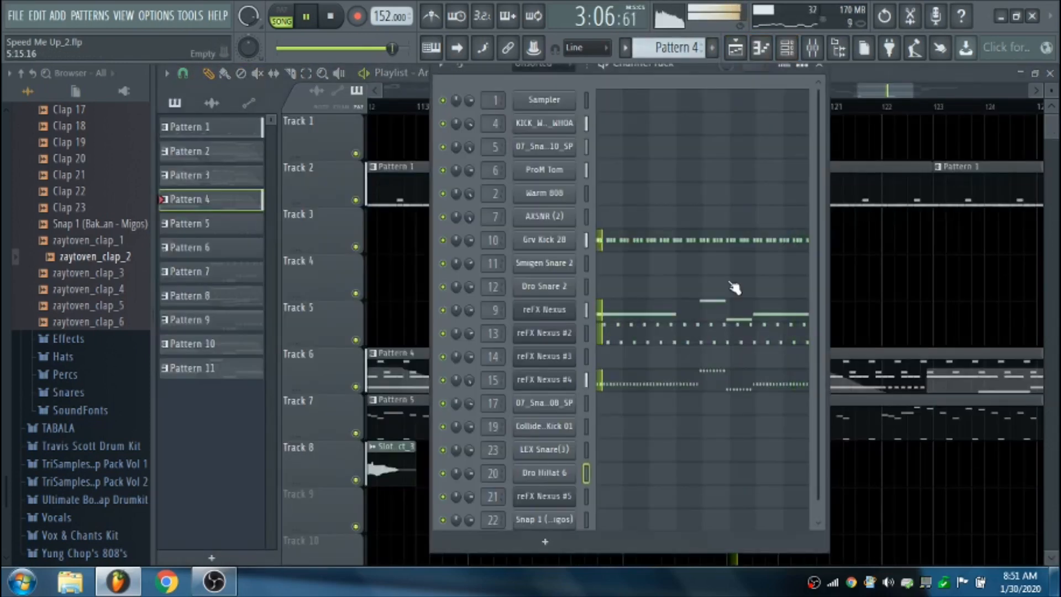
pyautogui.click(731, 243)
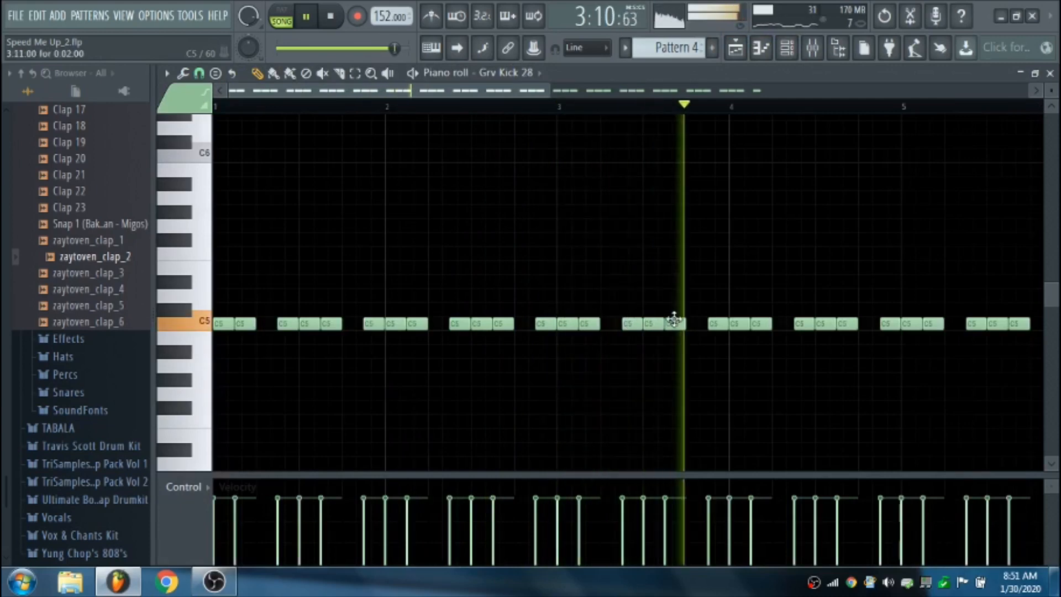
pyautogui.moveTo(561, 95); pyautogui.dragTo(649, 94)
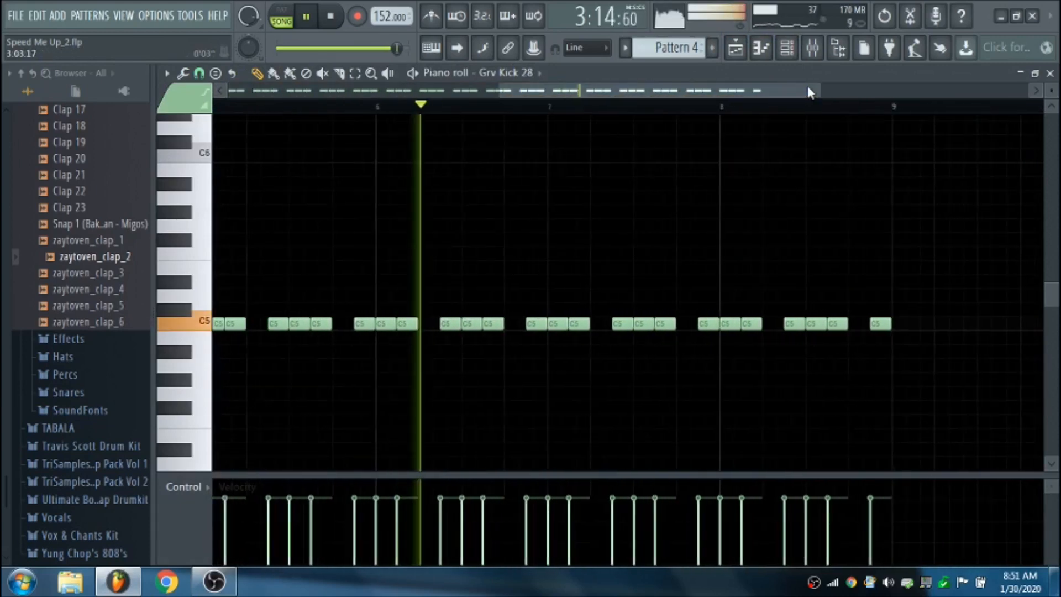
# Step: Return to the playlist, follow the arrangement into the closing Pattern 11 clip, and stop playback
pyautogui.click(744, 50)
pyautogui.moveTo(867, 89); pyautogui.dragTo(918, 91)
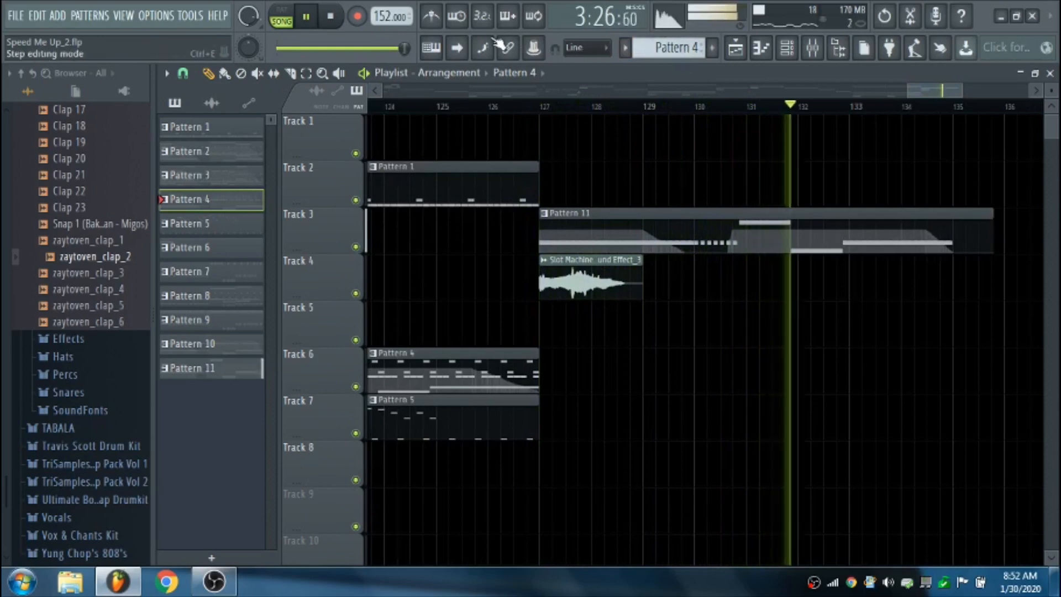
pyautogui.click(333, 18)
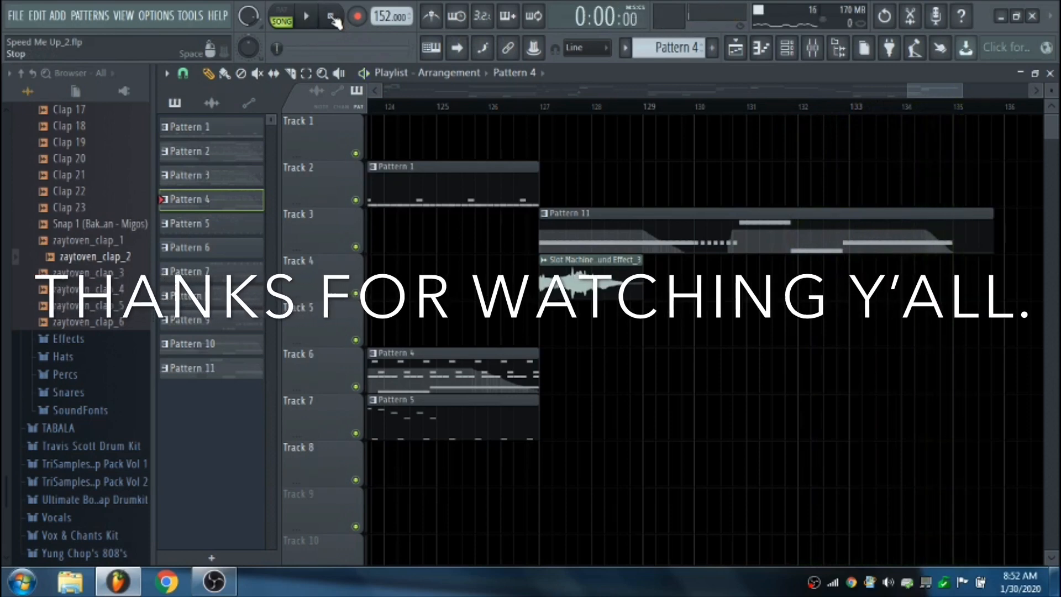